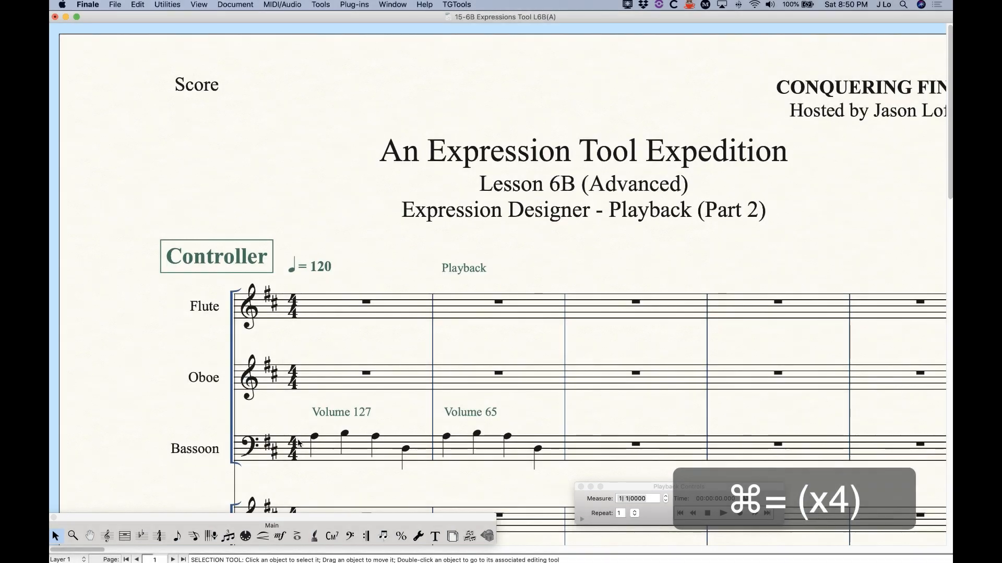
Select the Expression tool (mf) to work on the Playback and Volume expressions
scroll(280, 424, "right", 5)
scroll(280, 425, "left", 3)
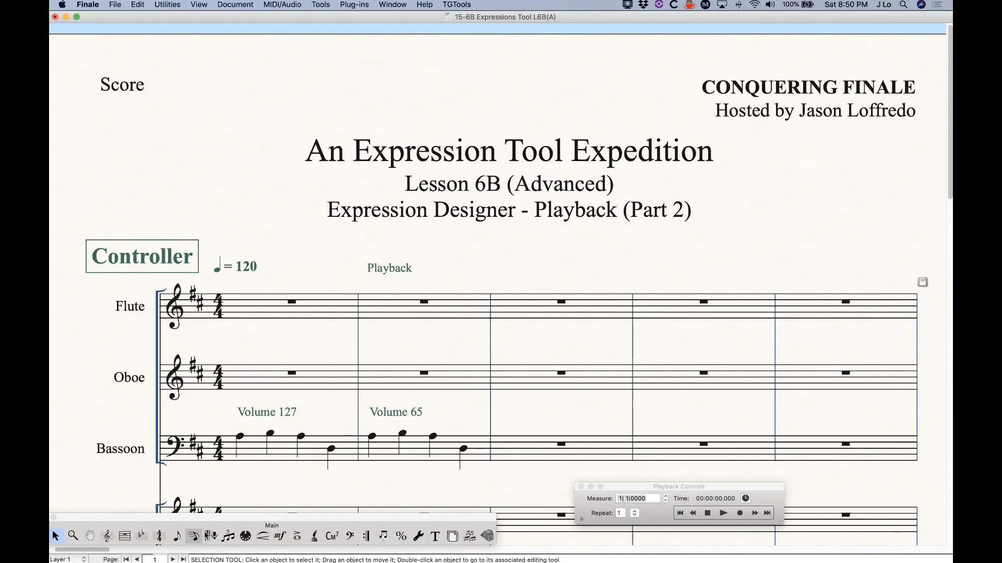
left_click(279, 536)
Set the Playback expression's playback type to Controller and bring up the controller number list
double_click(368, 271)
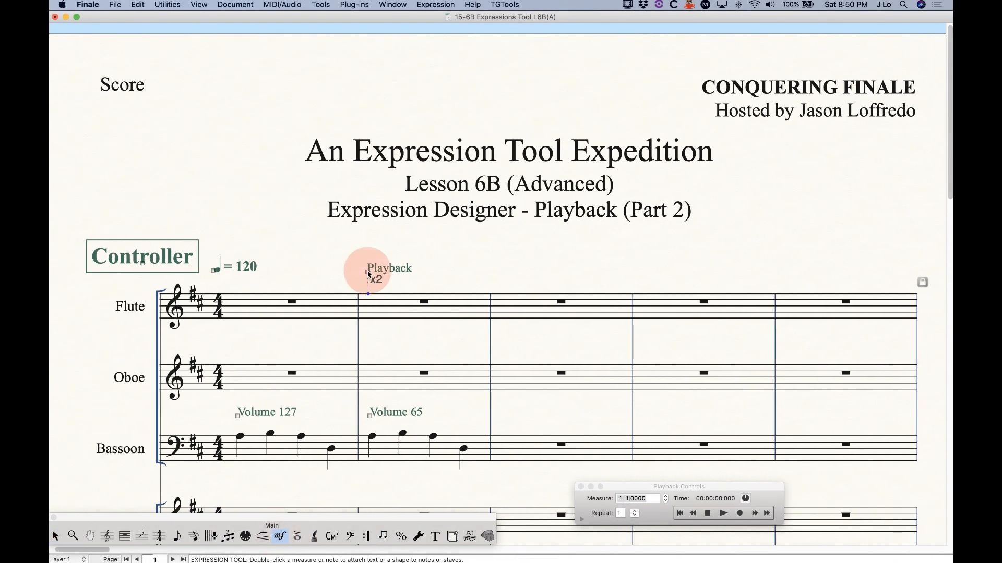
left_click(301, 381)
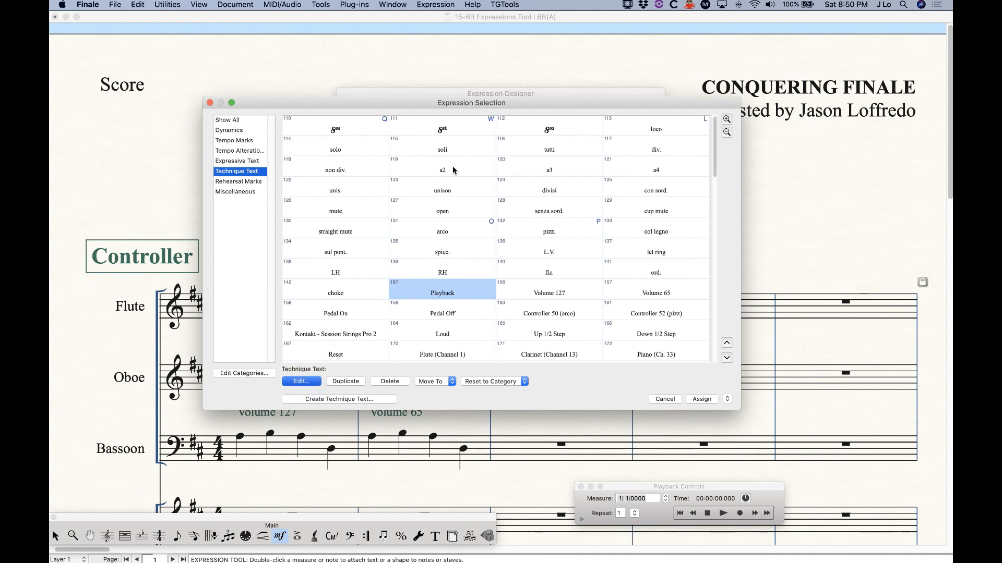
left_click(499, 107)
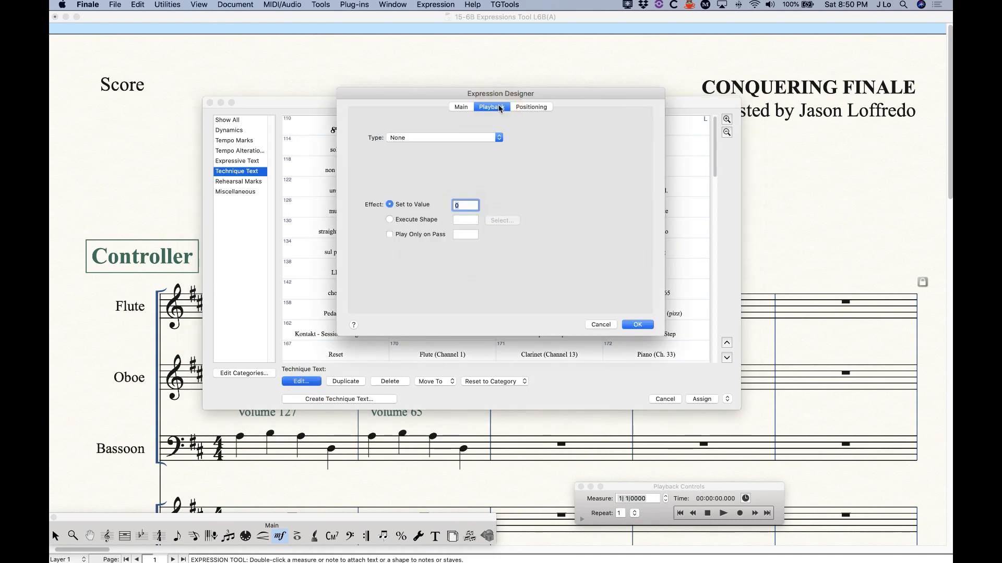
left_click(397, 138)
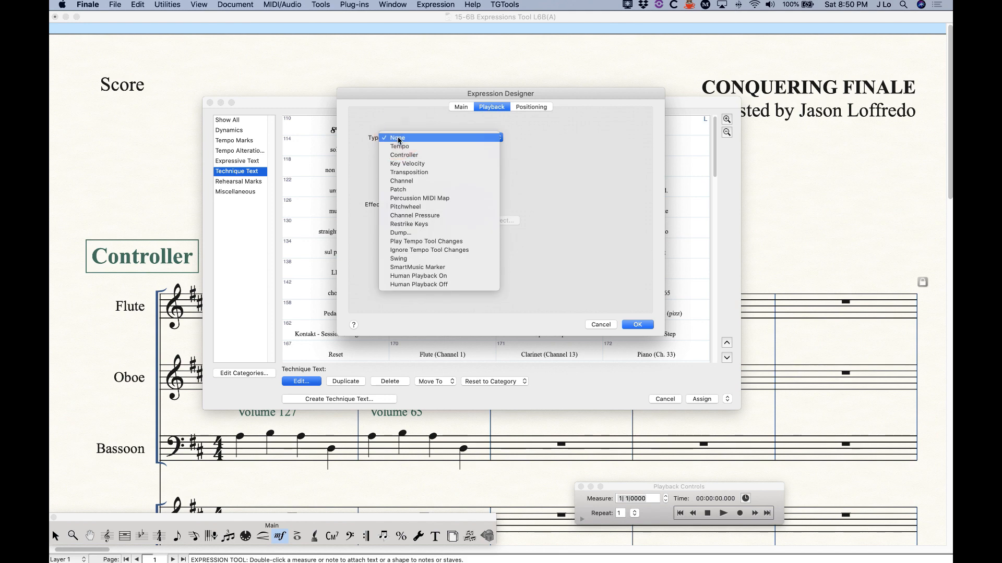
left_click(419, 156)
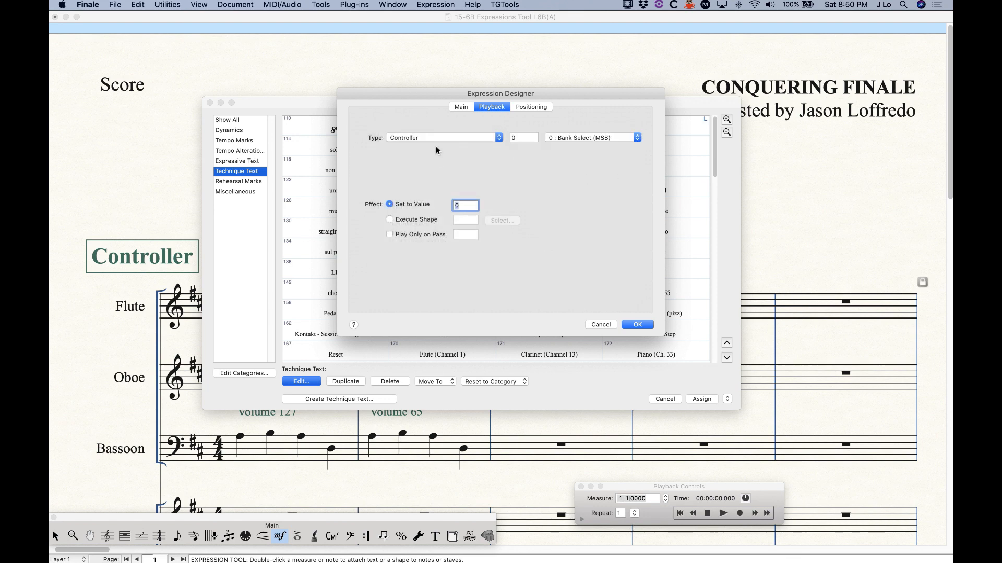
left_click(581, 137)
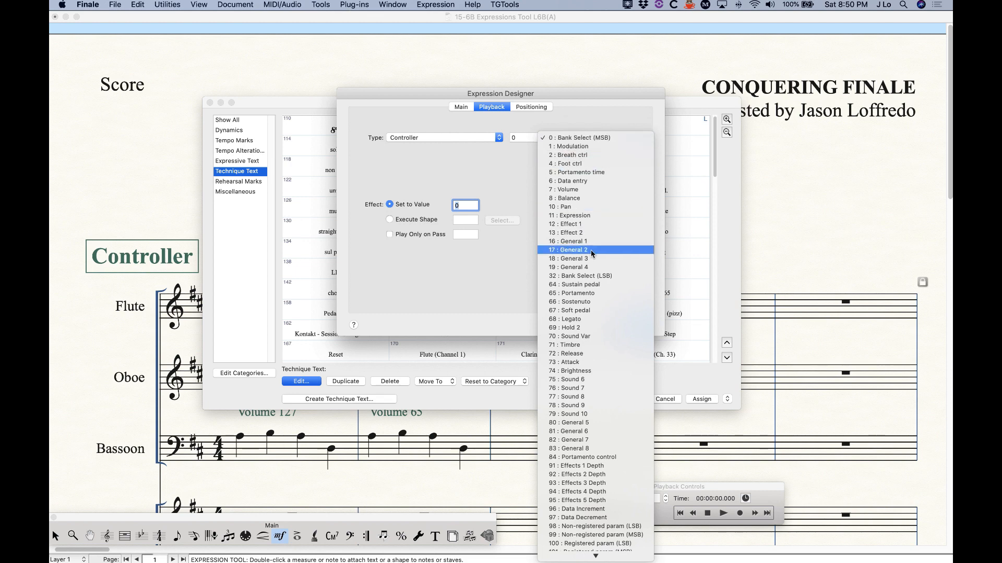
Keep Bank Select as the controller, cancel Expression Designer, and confirm Playback with Assign
scroll(592, 341, "down", 1)
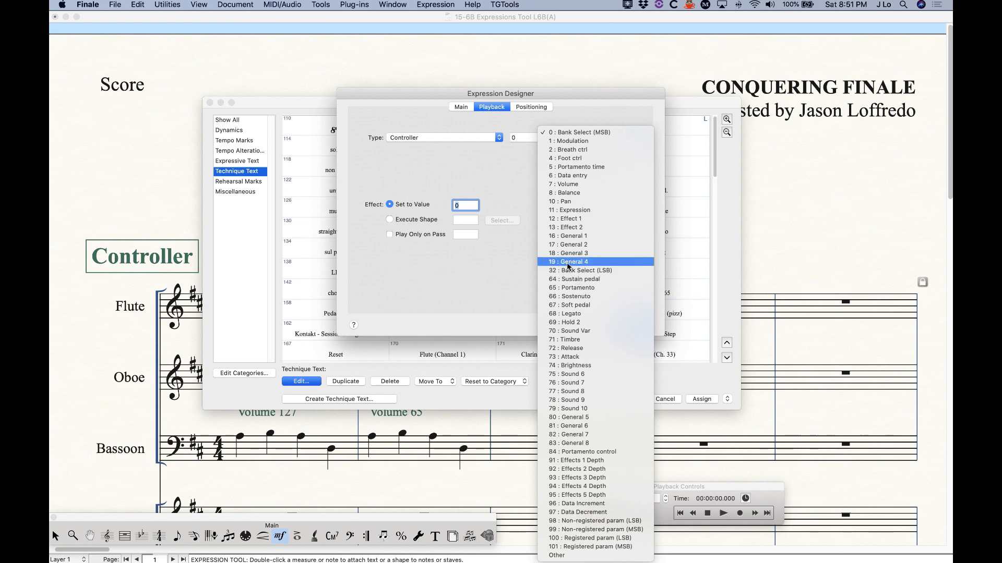
left_click(521, 137)
left_click(520, 137)
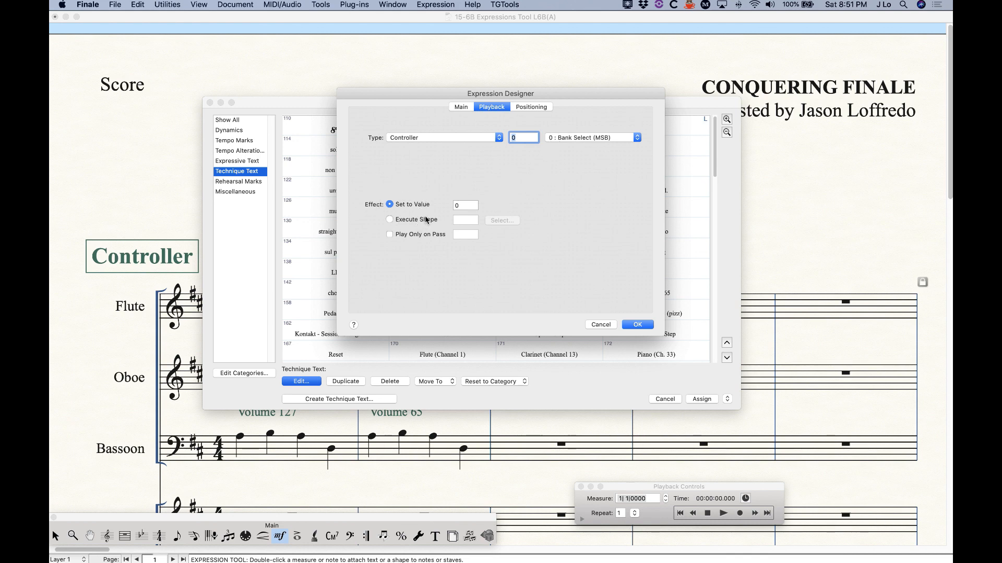
left_click(577, 138)
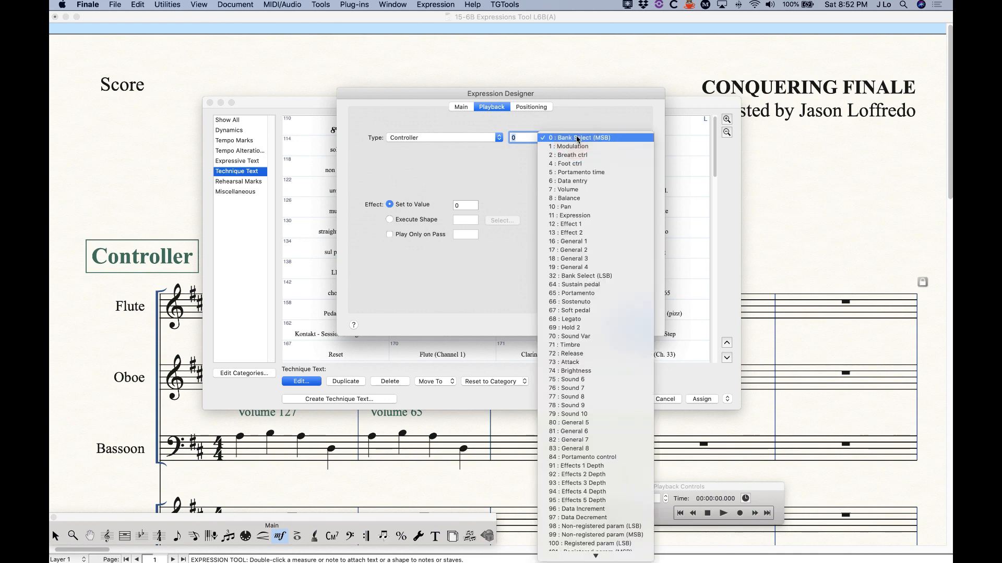
left_click(495, 156)
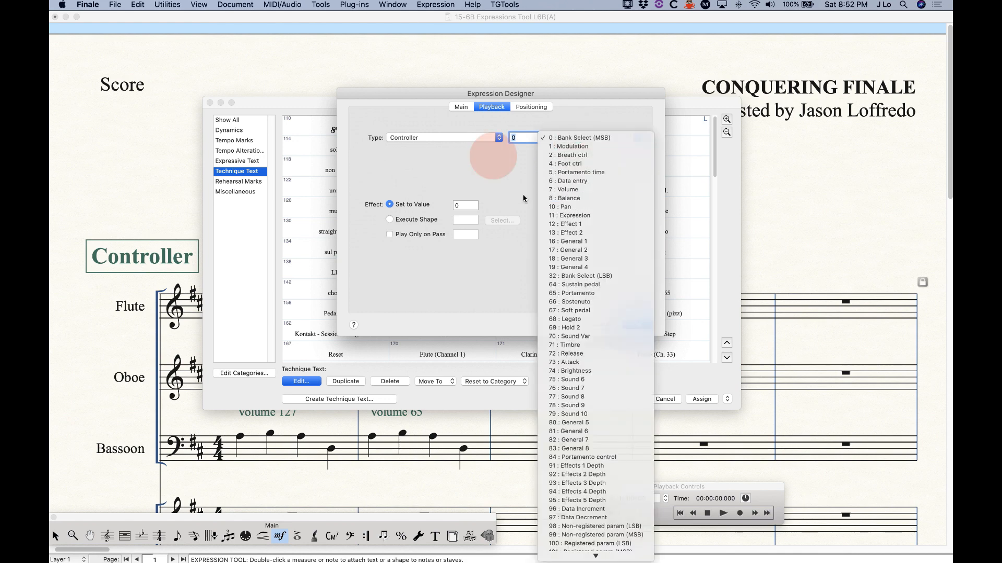
left_click(600, 326)
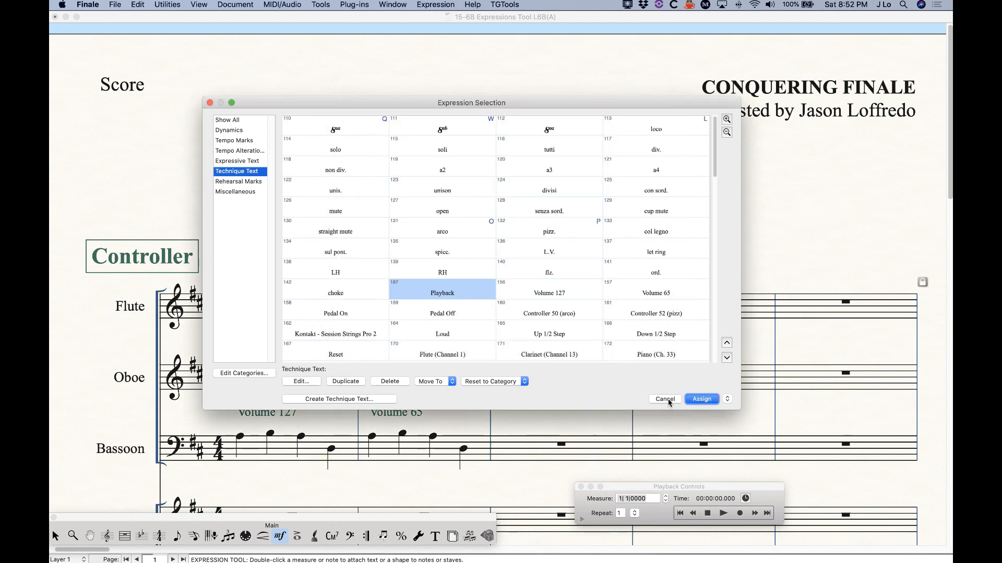
left_click(701, 399)
key("super+k")
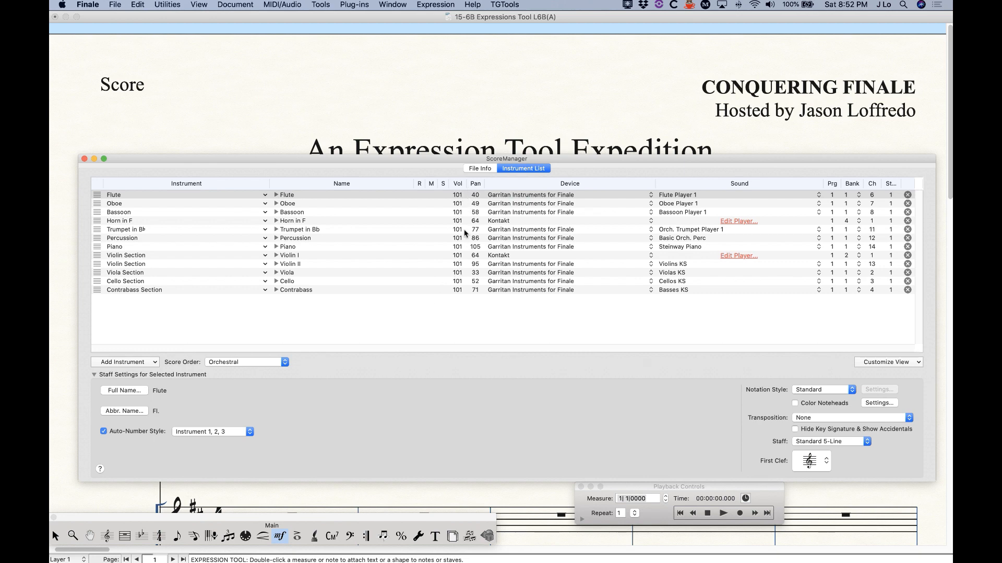
left_click(84, 159)
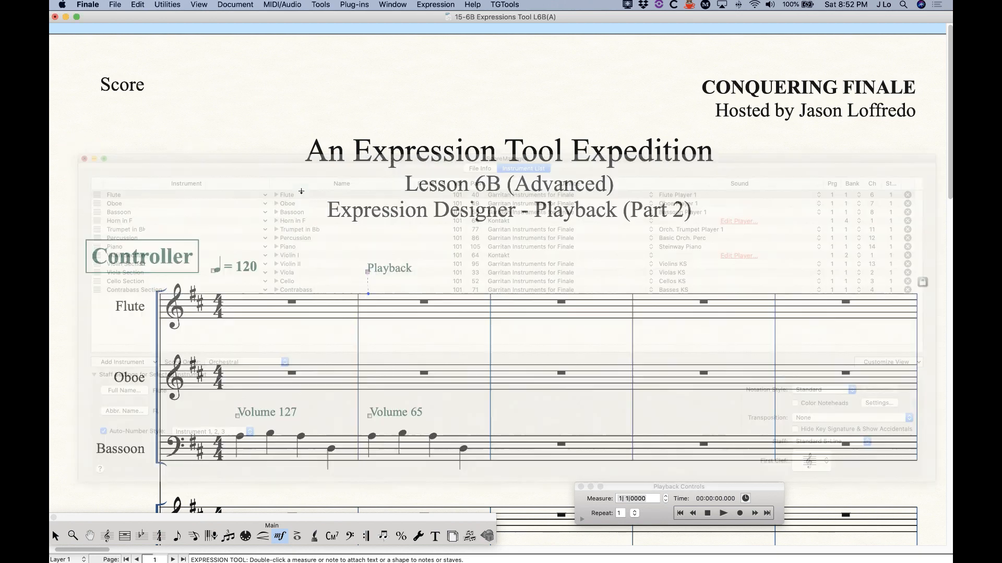
left_click(368, 275)
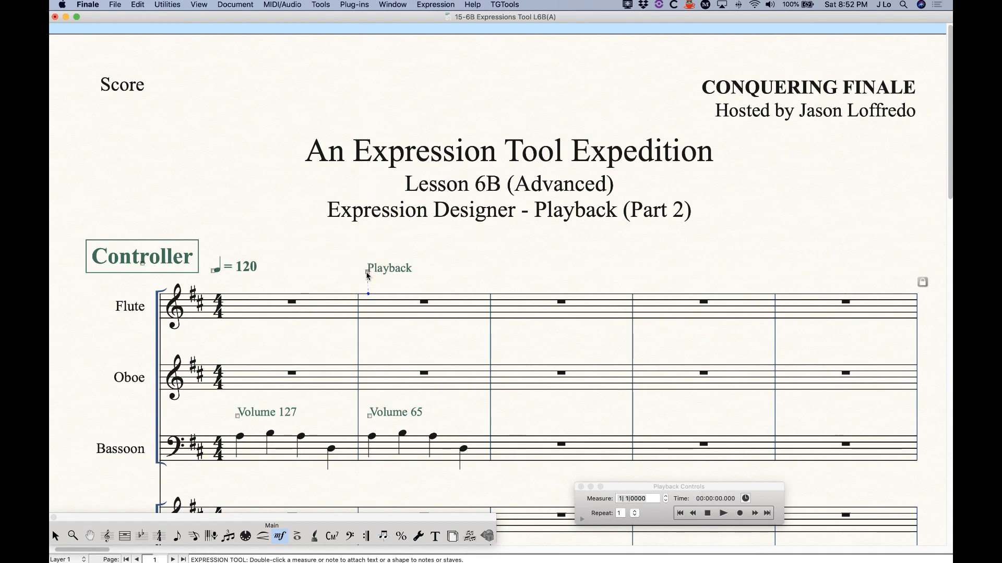
double_click(367, 275, "alt")
left_click(492, 107)
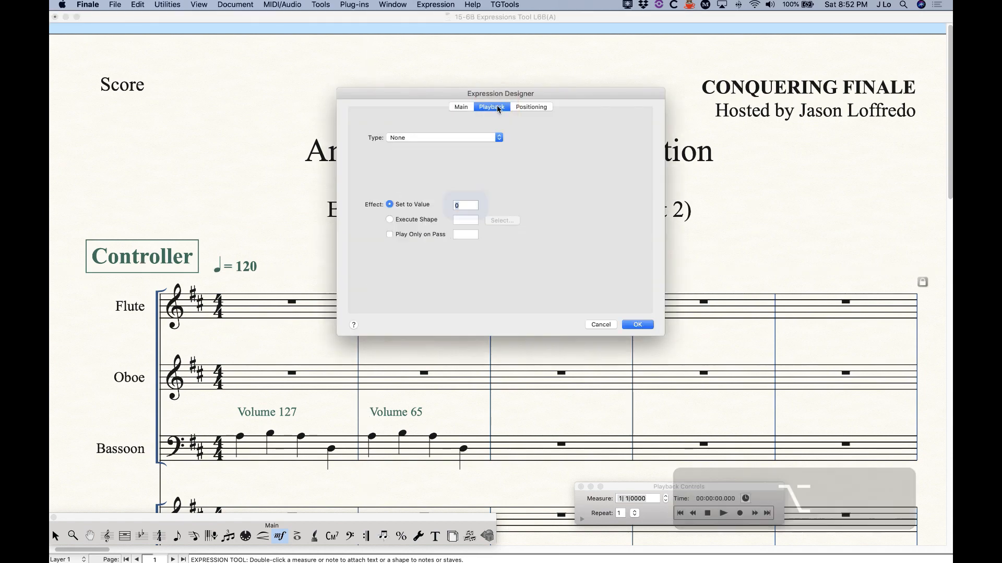
left_click(482, 138)
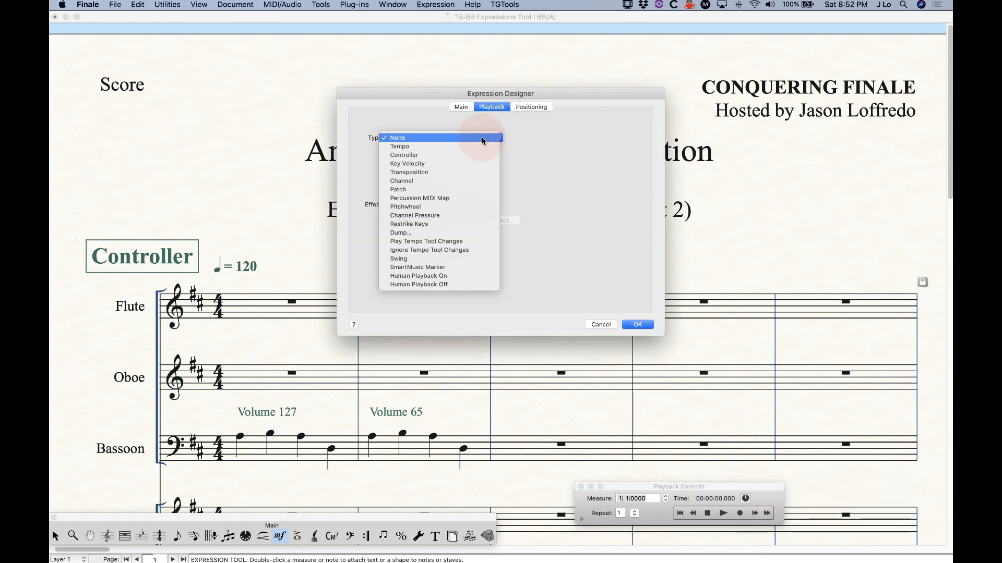
left_click(449, 155)
left_click(576, 137)
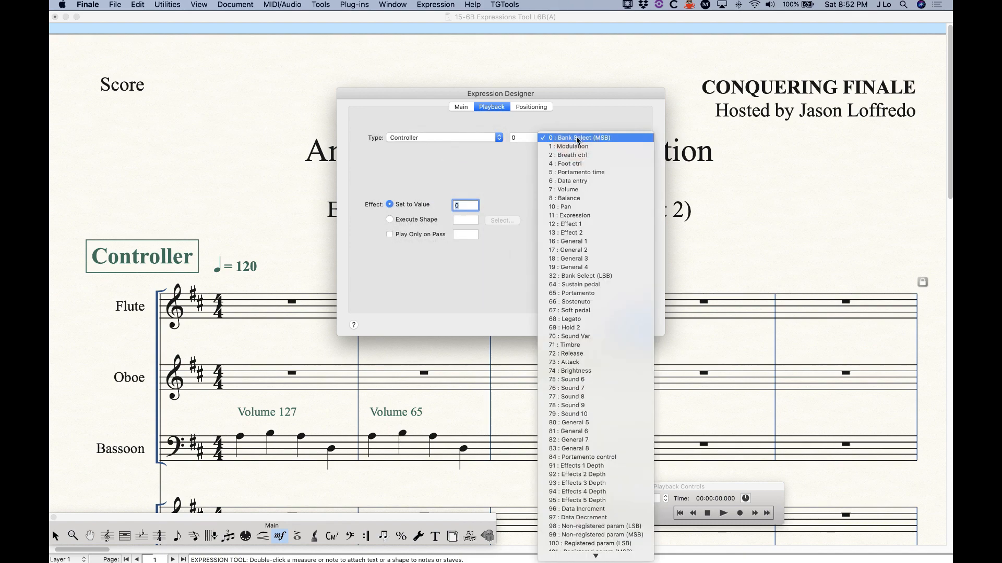
left_click(566, 190)
double_click(464, 206)
type("125")
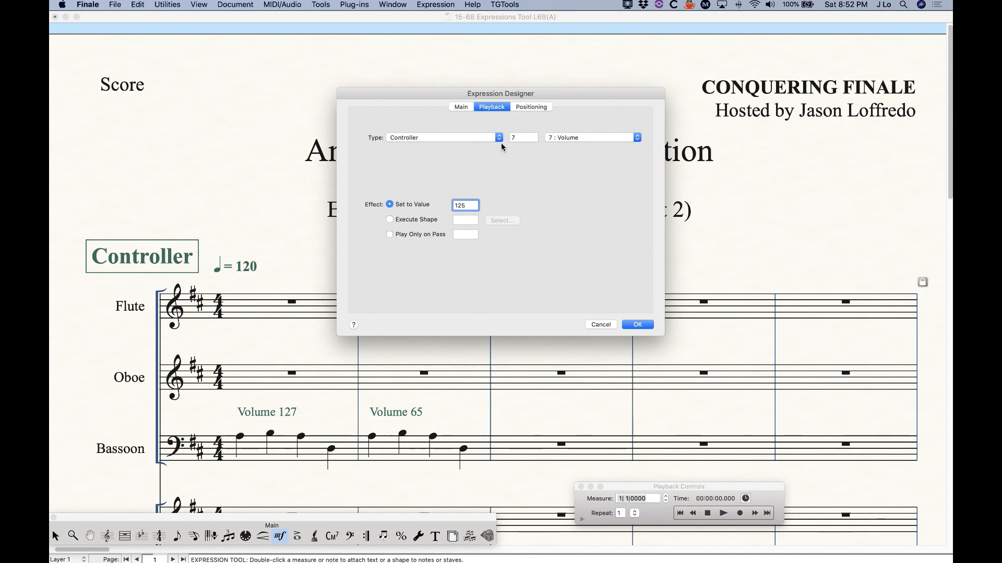
left_click(601, 325)
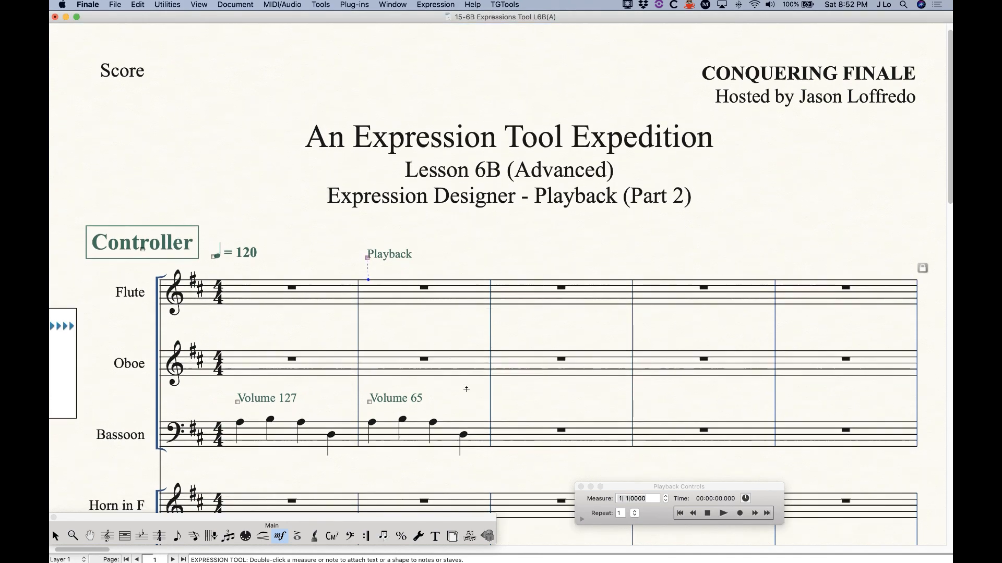
Play the opening measures from the Playback Controls, then stop to reset to the start
scroll(466, 389, "down", 3)
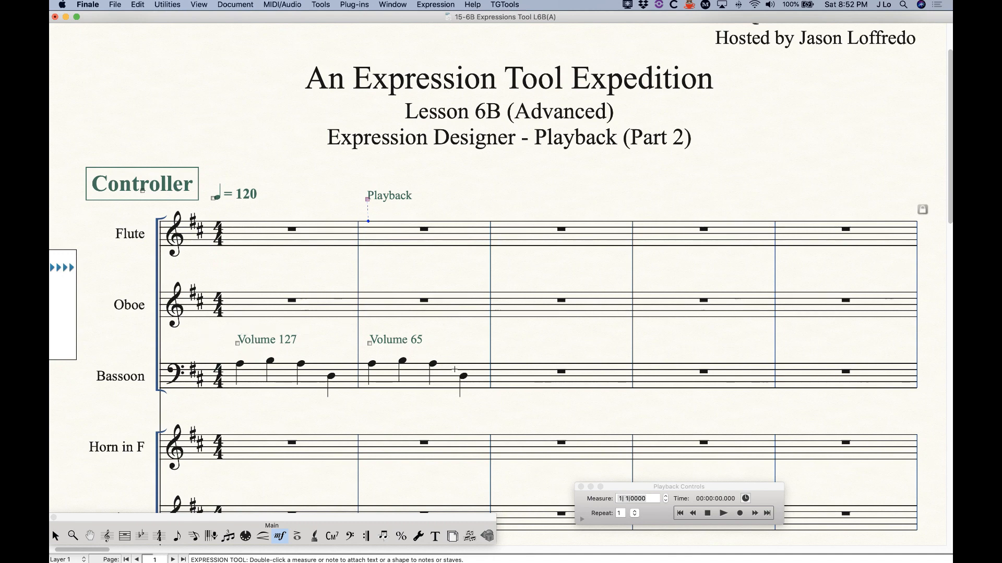
scroll(447, 402, "down", 2)
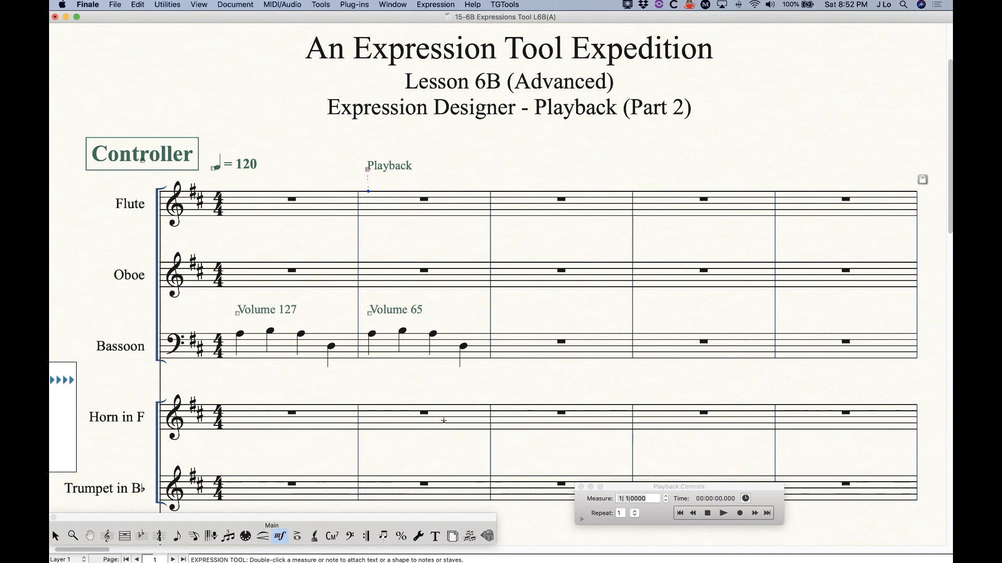
scroll(444, 421, "down", 4)
scroll(443, 421, "up", 3)
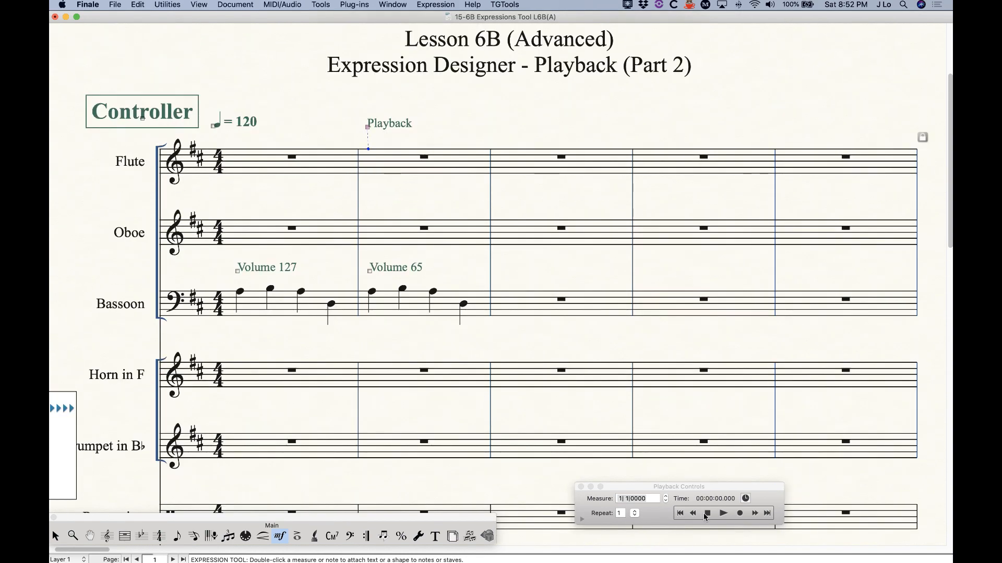
left_click(729, 517)
left_click(723, 513)
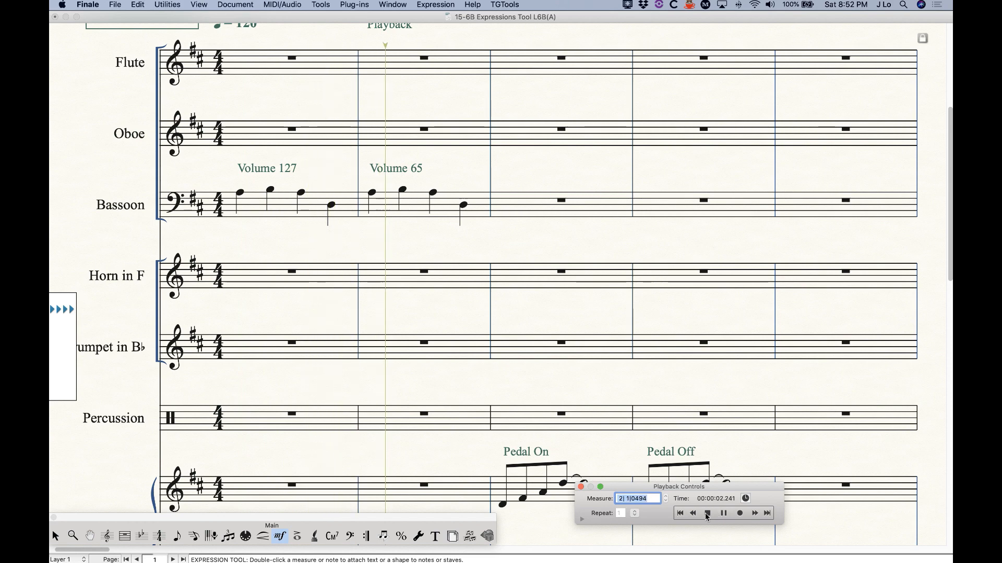
left_click(707, 513)
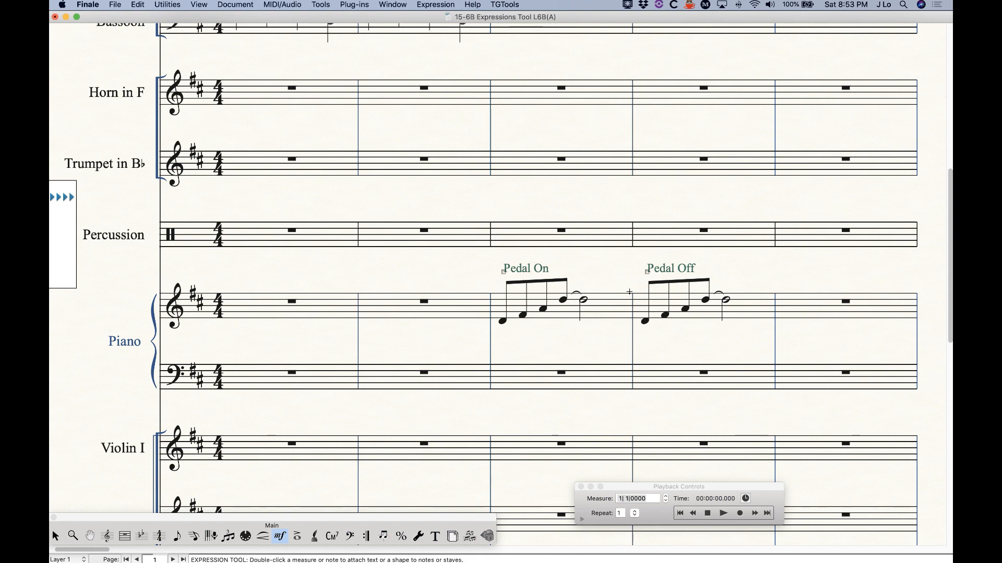
Inspect the Pedal On expression's controller playback settings, then cancel without changes
double_click(502, 270)
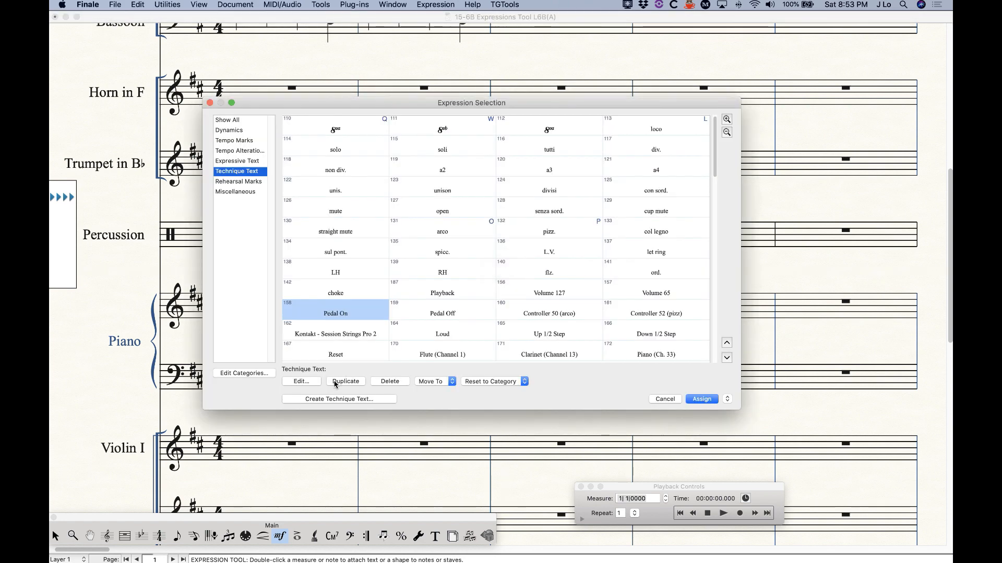
left_click(301, 381)
left_click(492, 107)
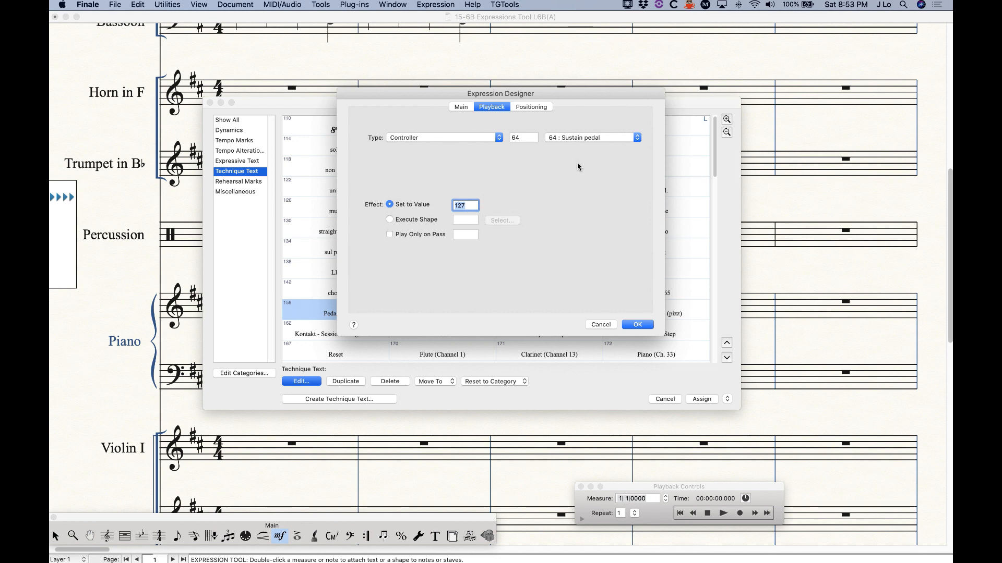
left_click(587, 141)
left_click(472, 168)
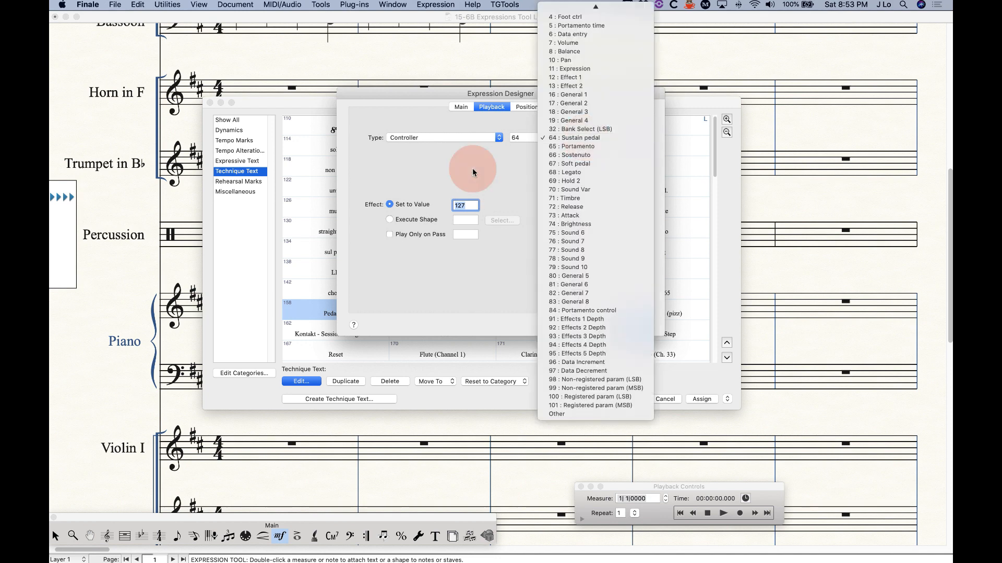
left_click(601, 324)
Check Pedal Off's playback (Controller 64, Sustain, value 0) and close the list unassigned
left_click(443, 312)
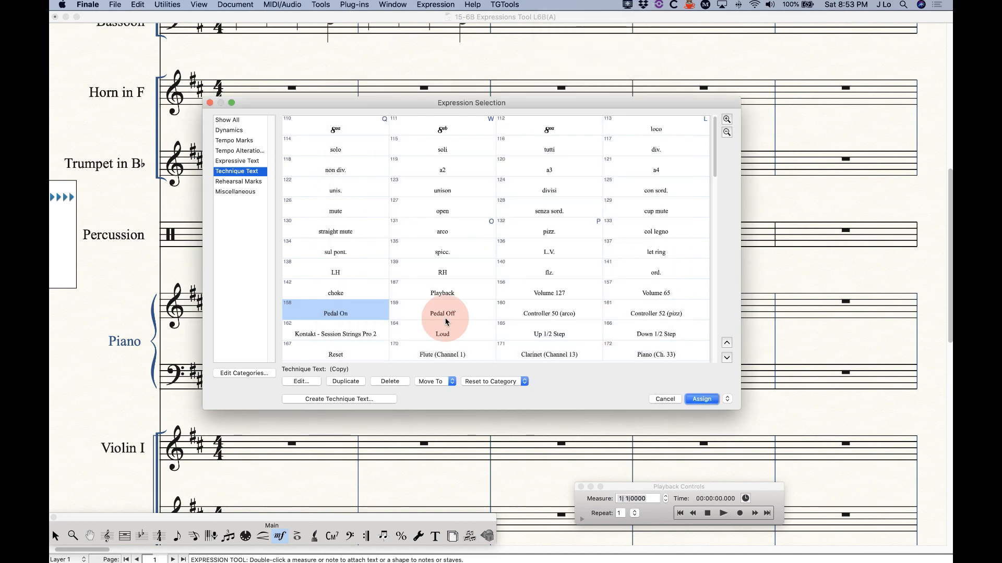
key("Return")
left_click(491, 106)
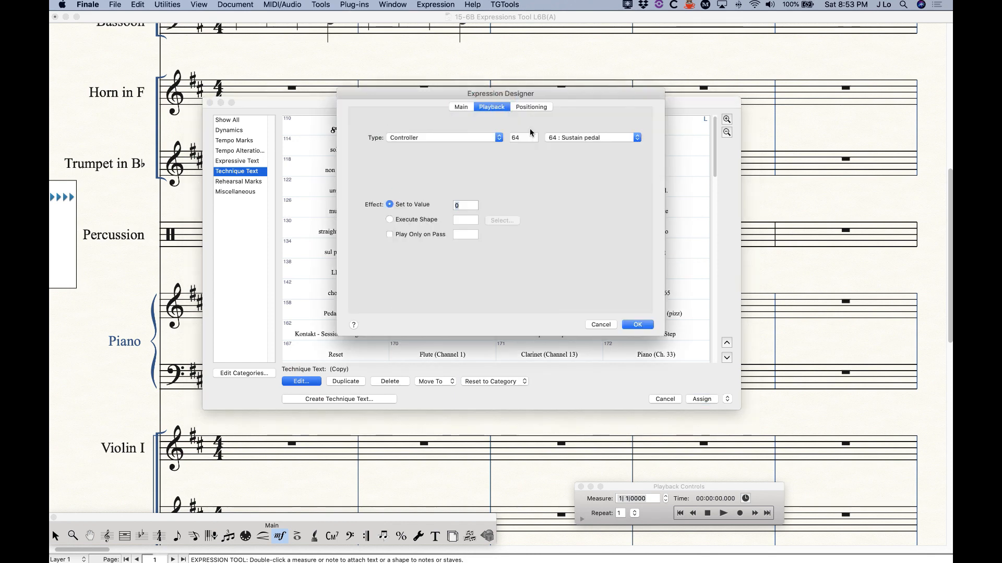
left_click(601, 324)
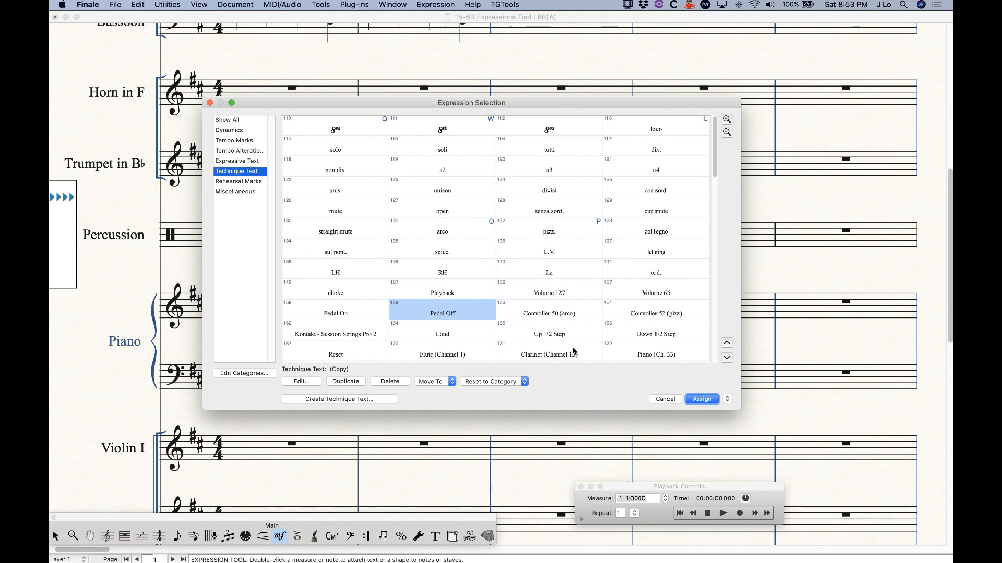
left_click(665, 399)
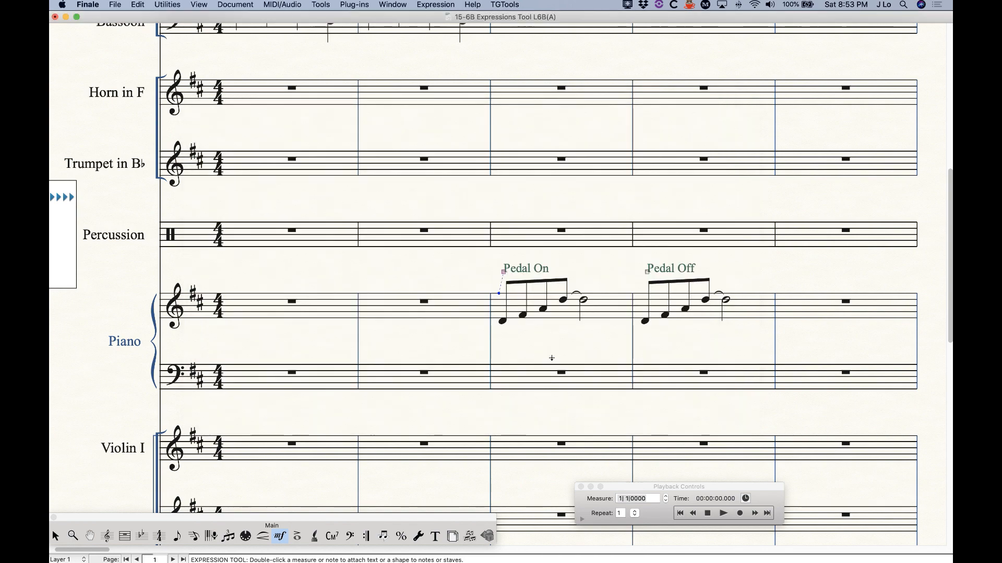
Scroll to the Violin I measures and shift the Kontakt - Session Strings Pro 2 label slightly right
scroll(471, 385, "right", 15)
scroll(471, 385, "right", 10)
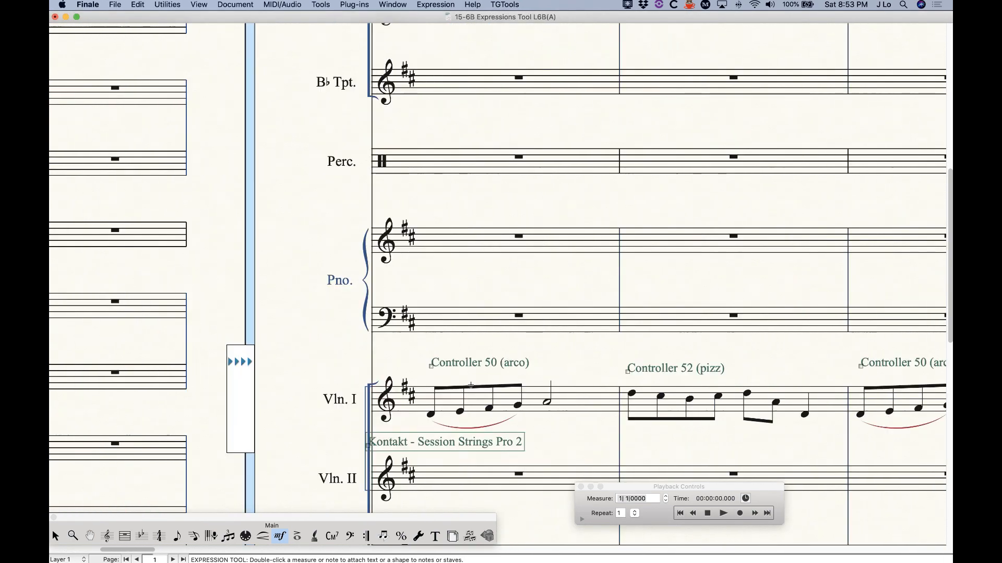
scroll(471, 385, "down", 1)
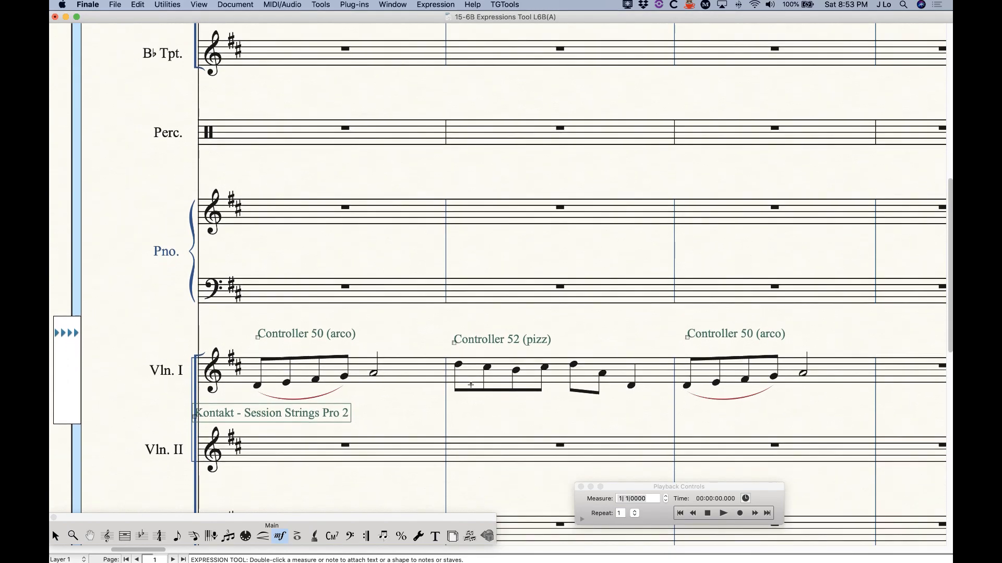
left_click_drag(194, 417, 210, 418)
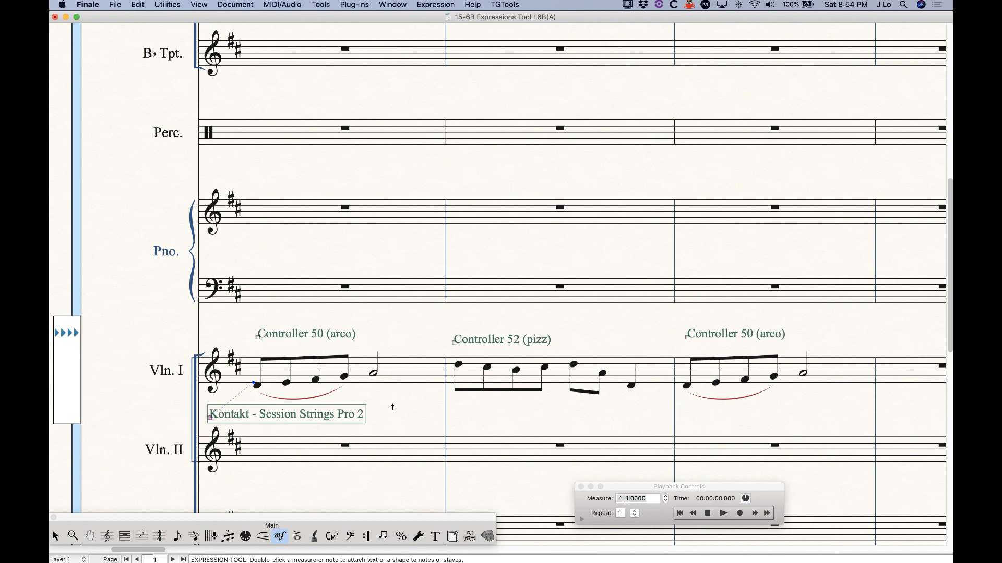
scroll(392, 406, "right", 2)
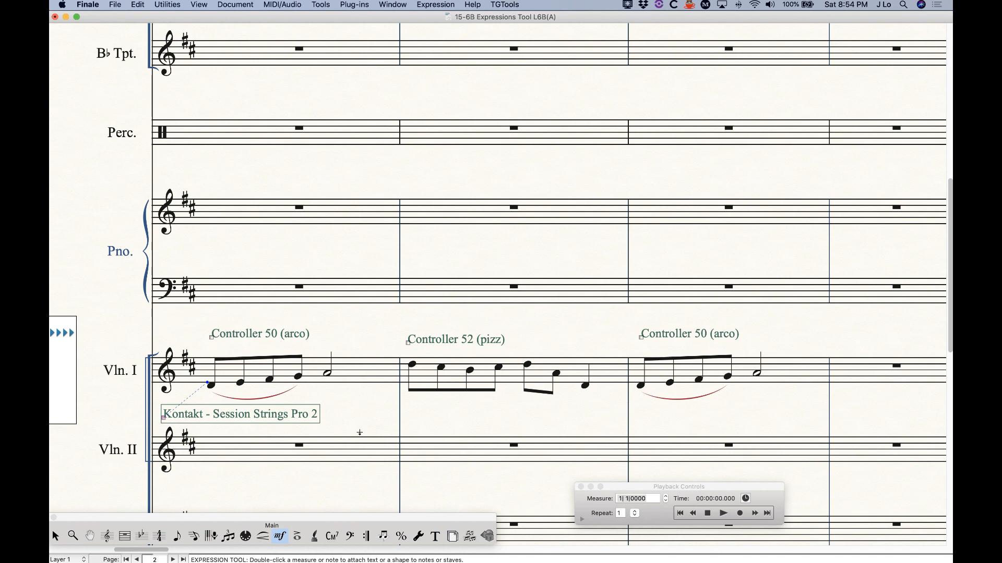
scroll(358, 443, "right", 3)
key("super+k")
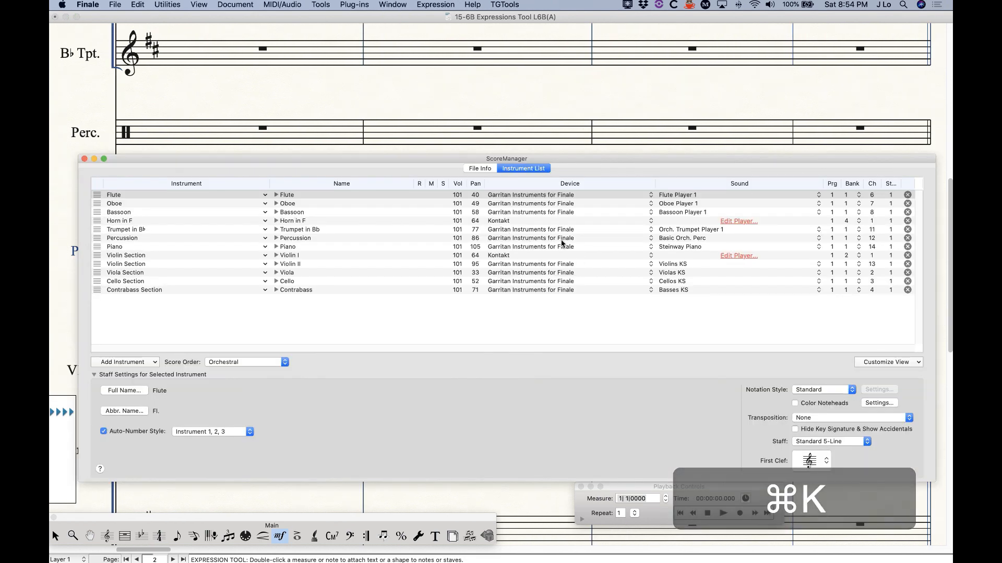
left_click(736, 247)
left_click(584, 312)
left_click(736, 256)
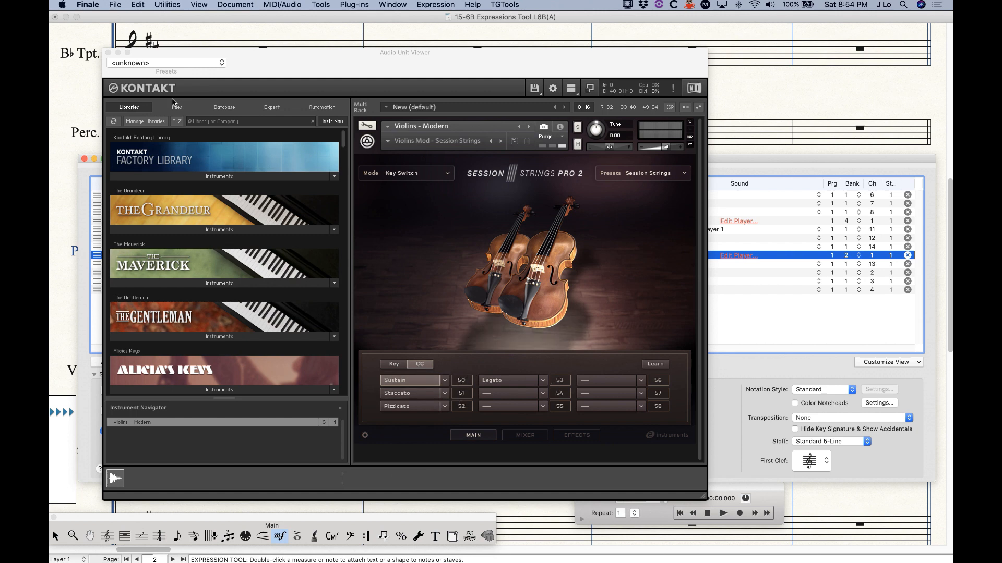
left_click(108, 52)
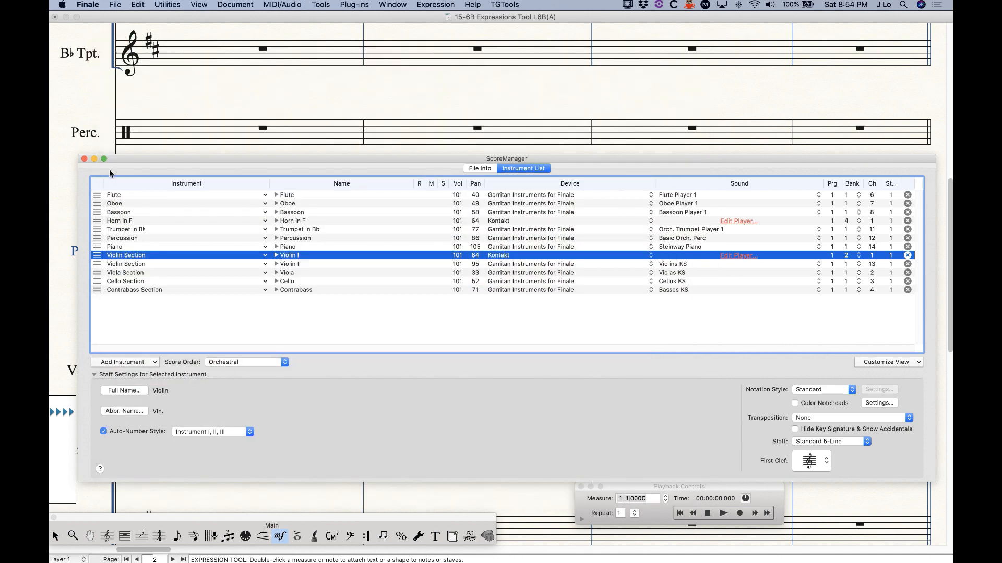
left_click(84, 158)
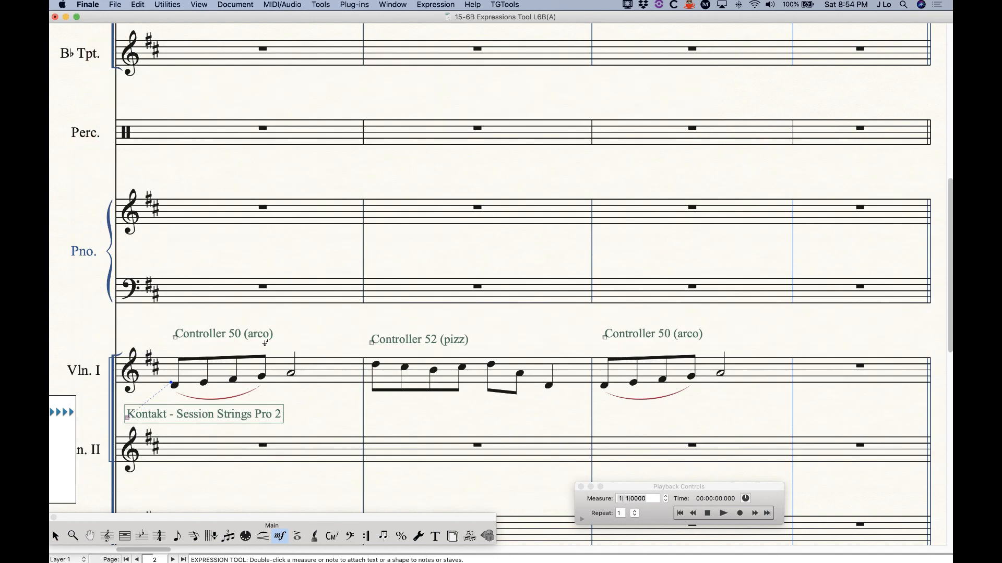
Play the violin passage from measure 6, then stop
left_click(717, 513)
left_click(722, 514)
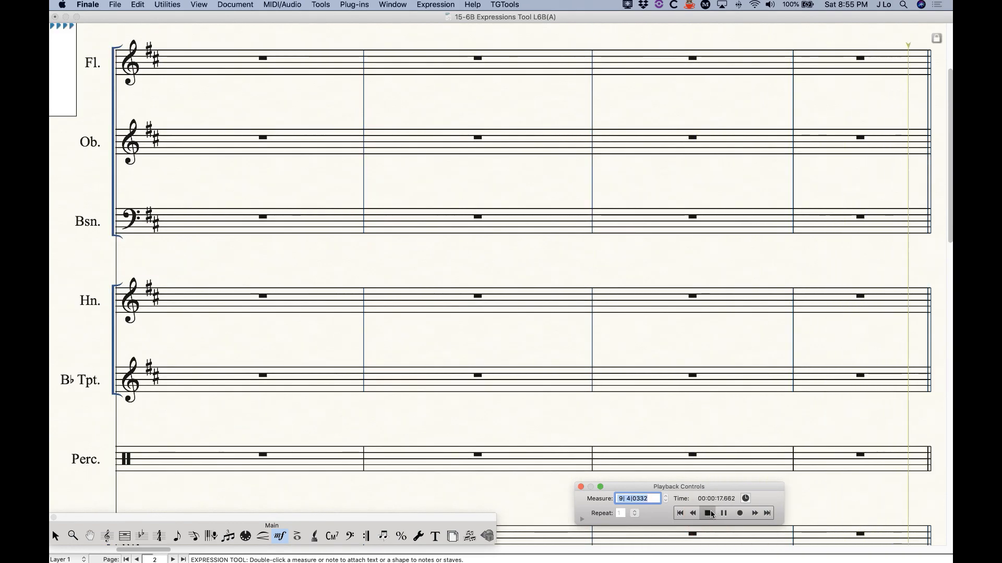
left_click(708, 513)
Zoom out and position the Key Velocity and Transposition pages side by side
key("super+minus")
key("super+minus")
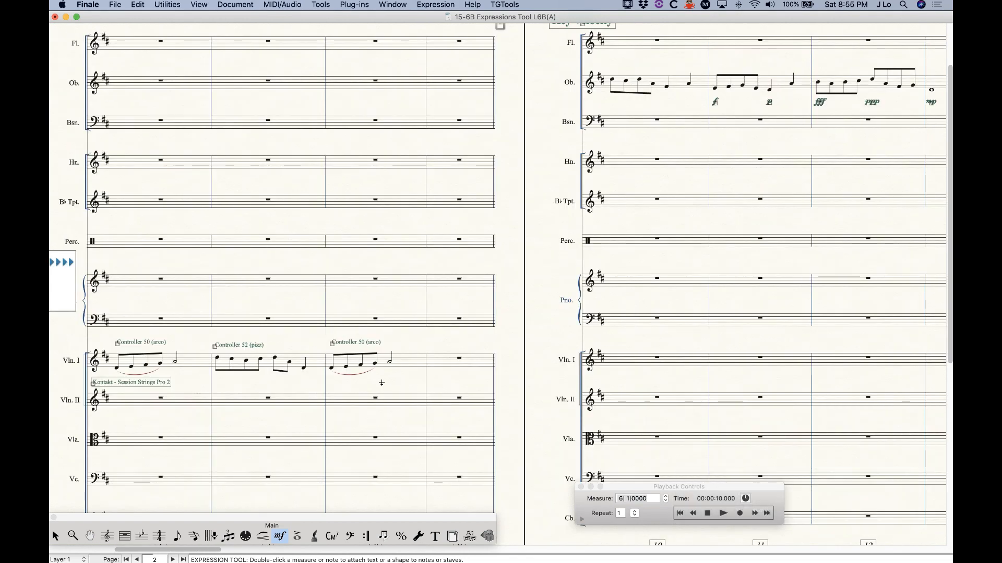
scroll(382, 383, "left", 2)
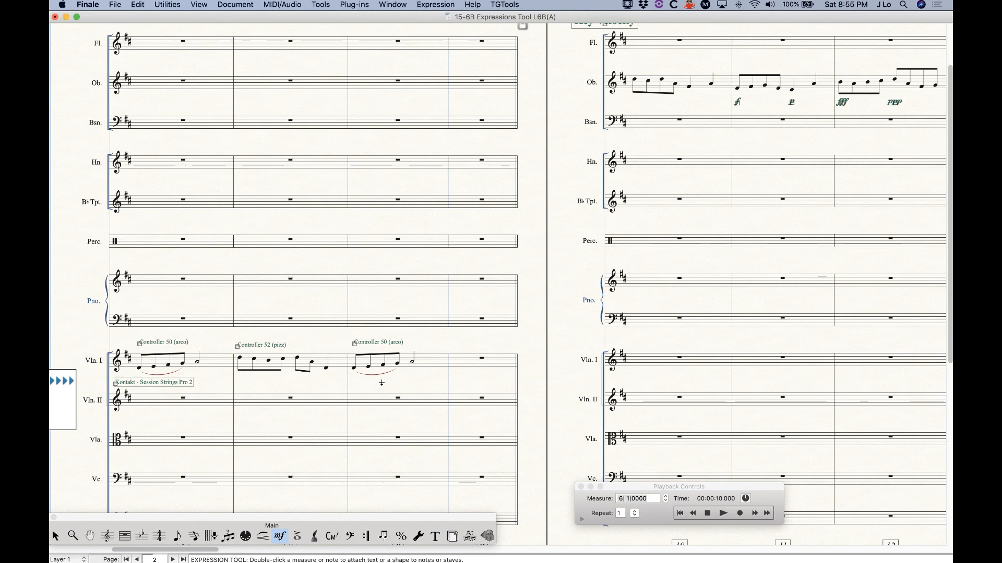
scroll(386, 365, "right", 10)
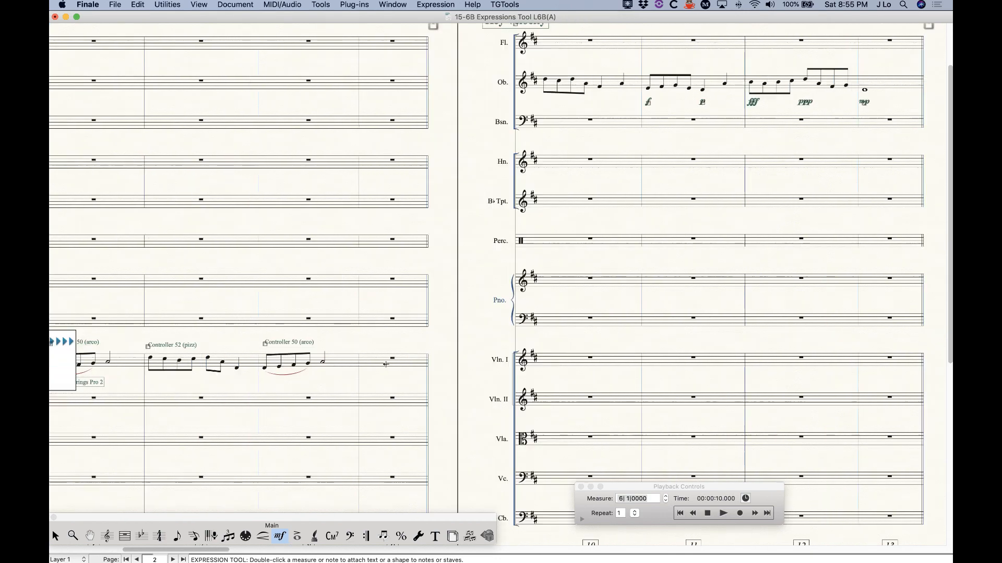
scroll(346, 366, "up", 3)
scroll(345, 367, "left", 2)
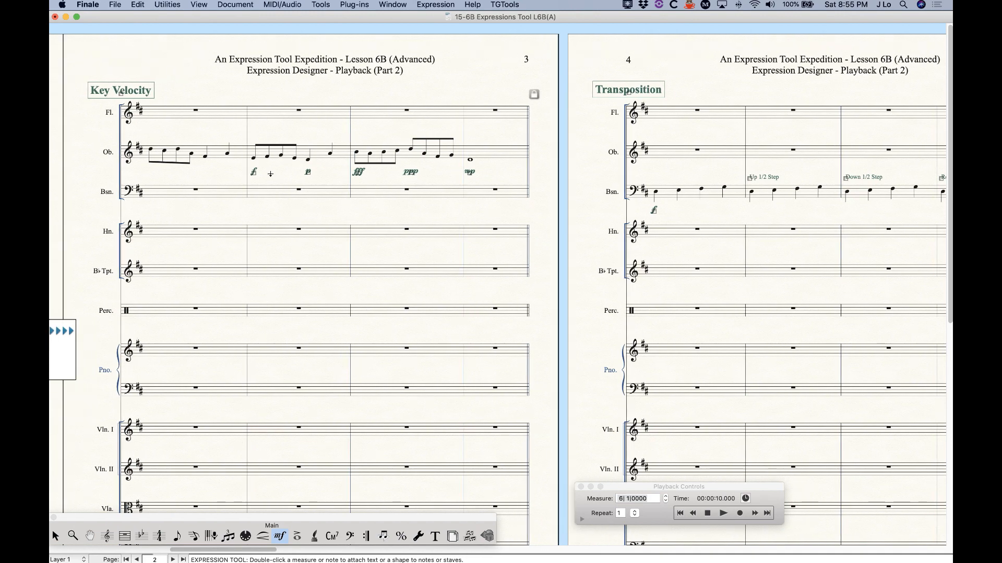
double_click(254, 176)
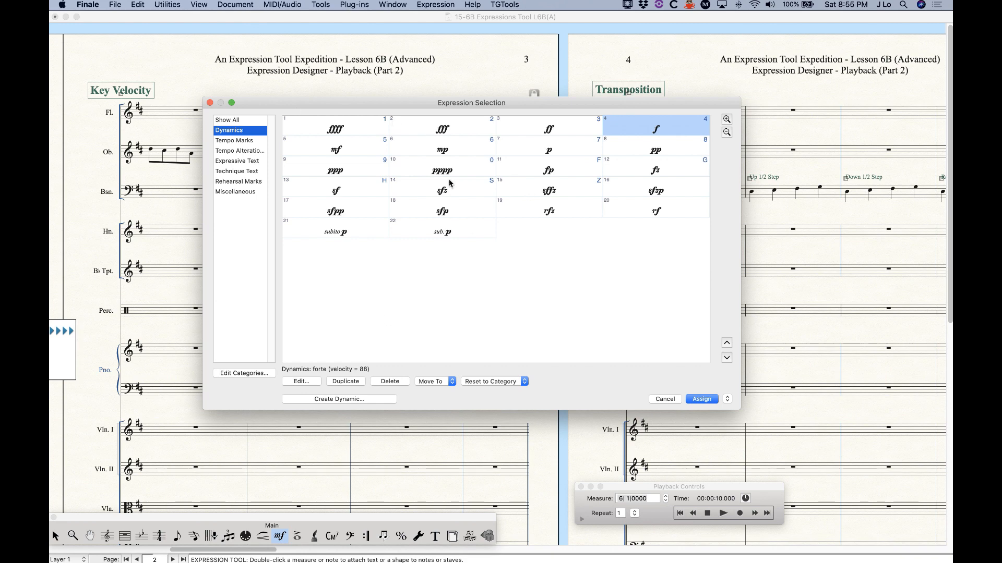
left_click(292, 382)
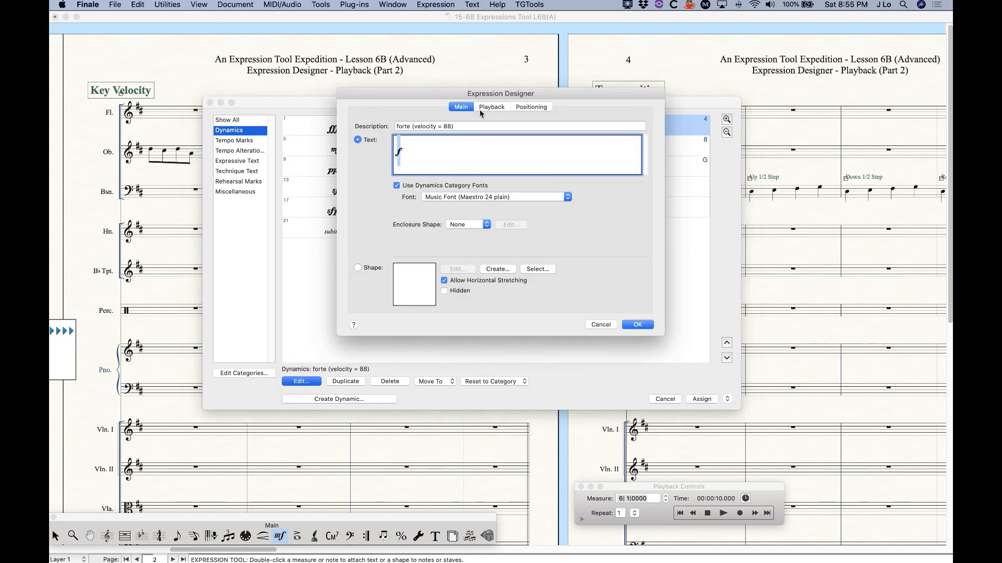
left_click(491, 107)
left_click(412, 138)
left_click(354, 136)
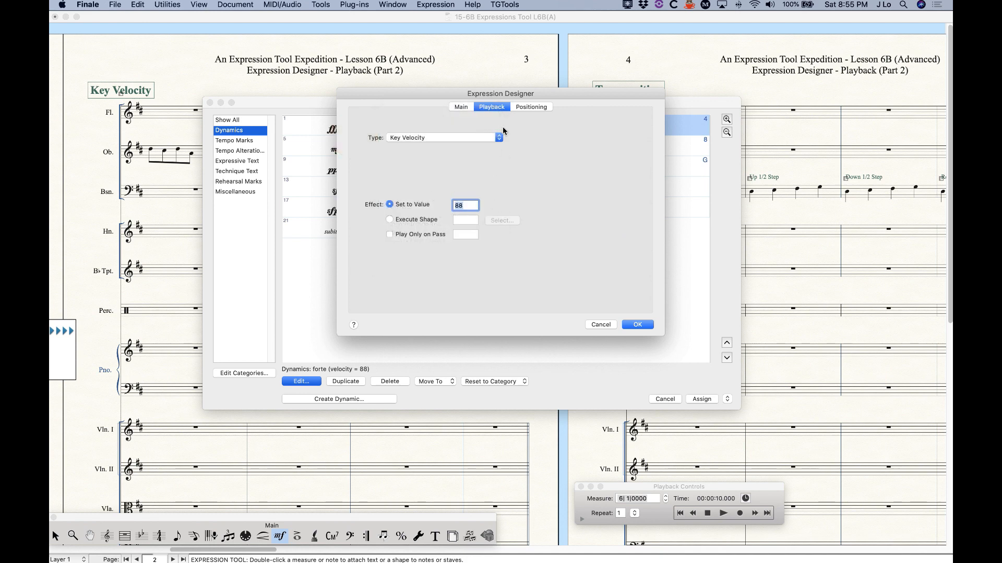
left_click(601, 324)
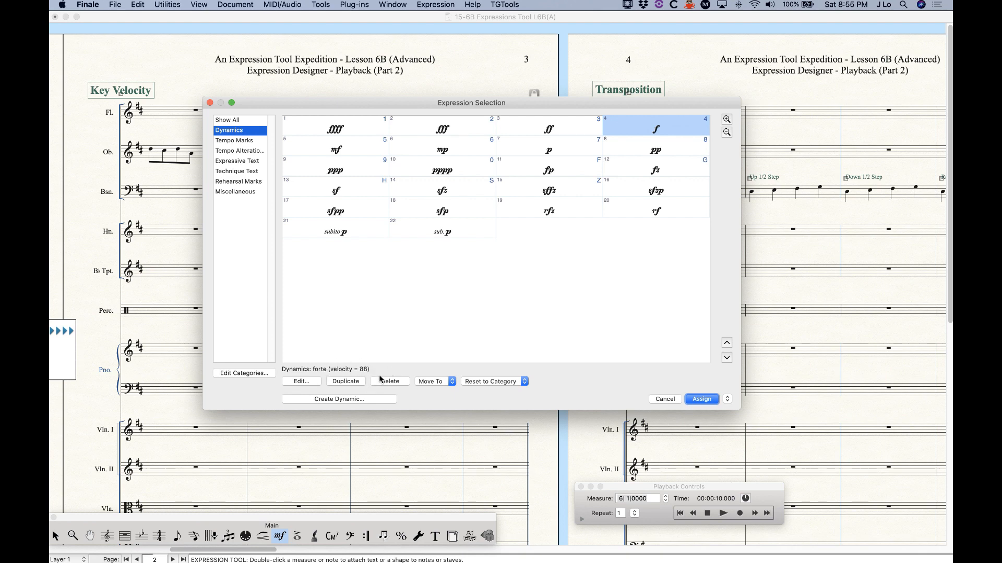
left_click(551, 133)
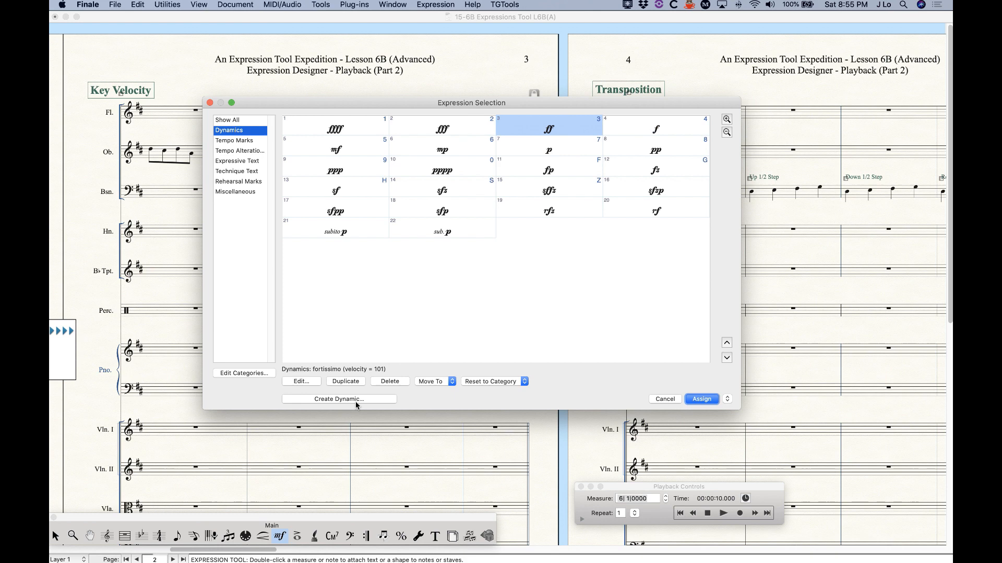
left_click(352, 153)
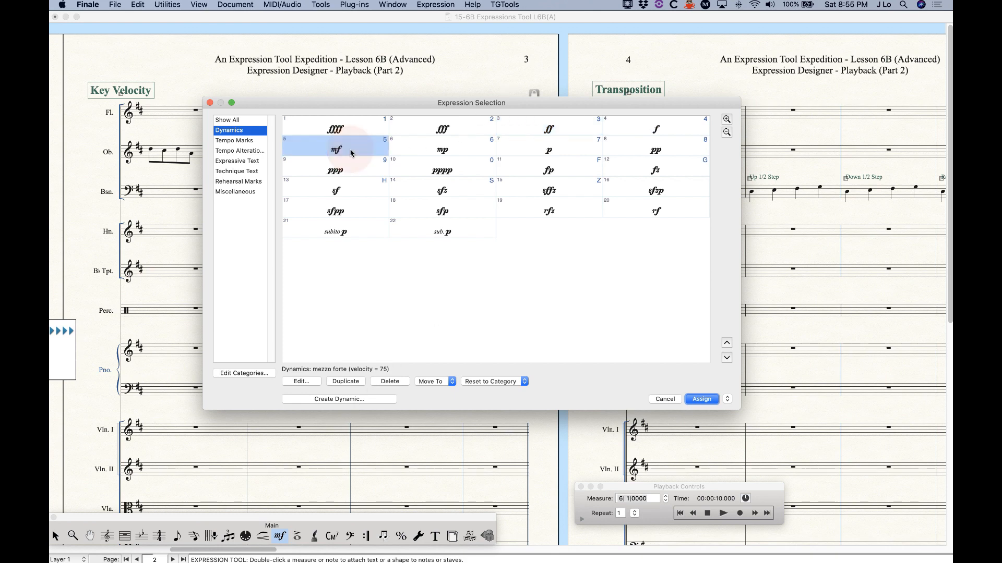
left_click(427, 148)
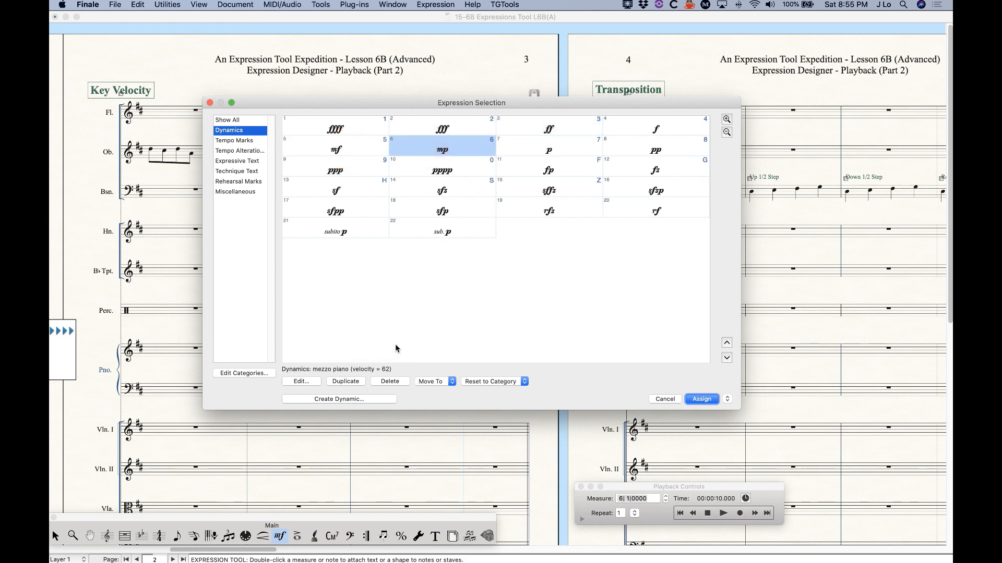
left_click(529, 155)
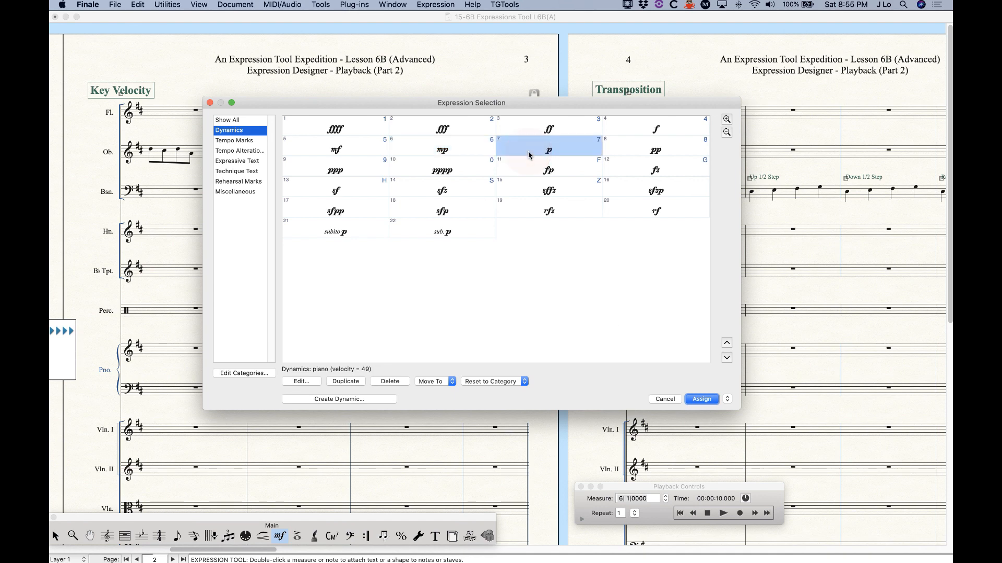
left_click(664, 399)
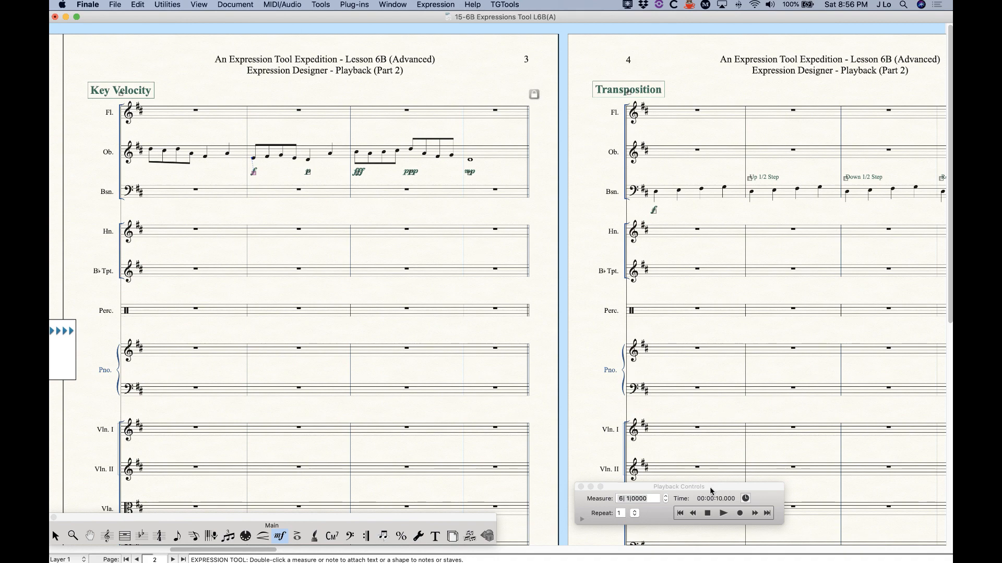
Expand the Playback Controls and play the Bassoon passage from measure 10, then stop
left_click_drag(712, 487, 711, 392)
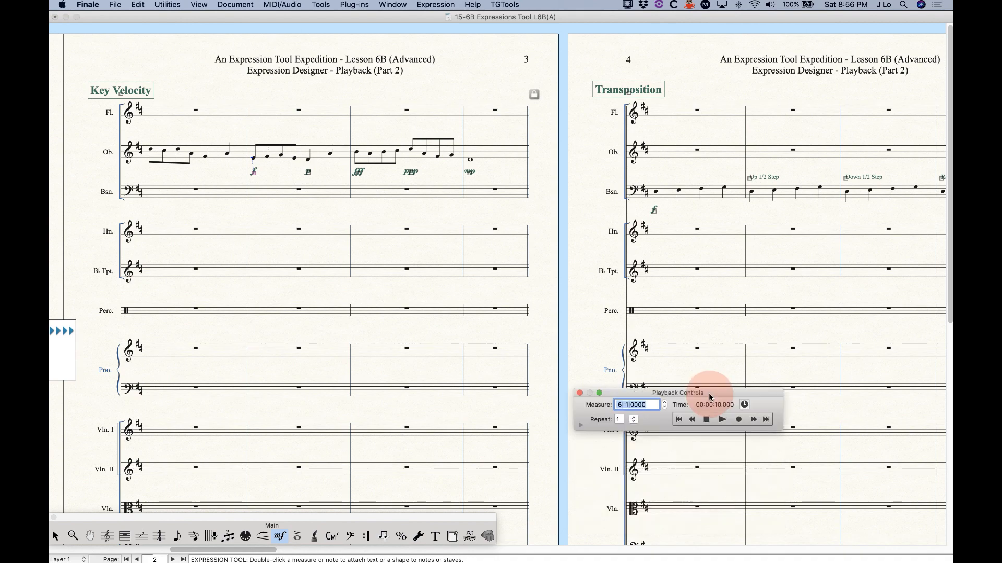
left_click(580, 426)
left_click_drag(688, 395, 666, 371)
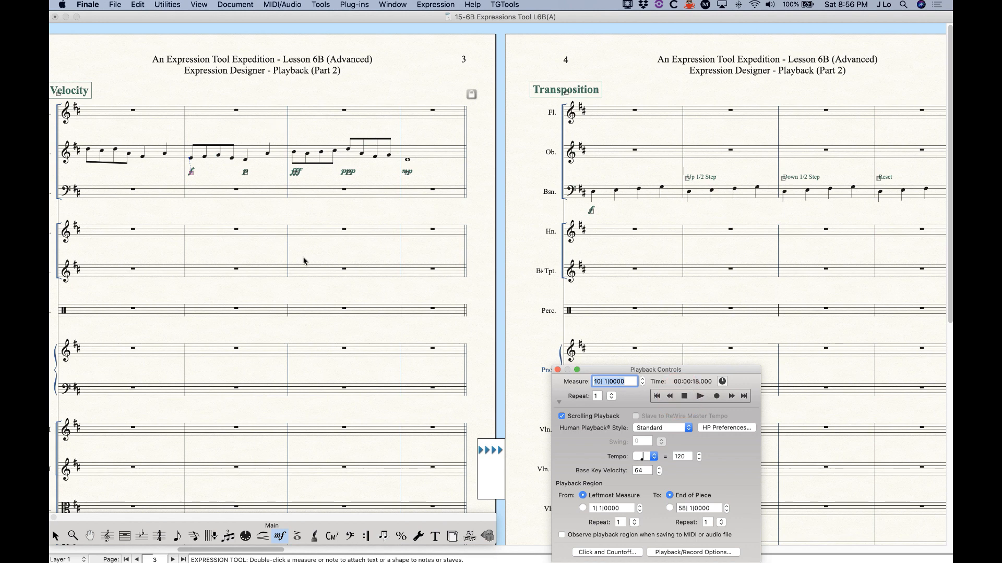
left_click(700, 396)
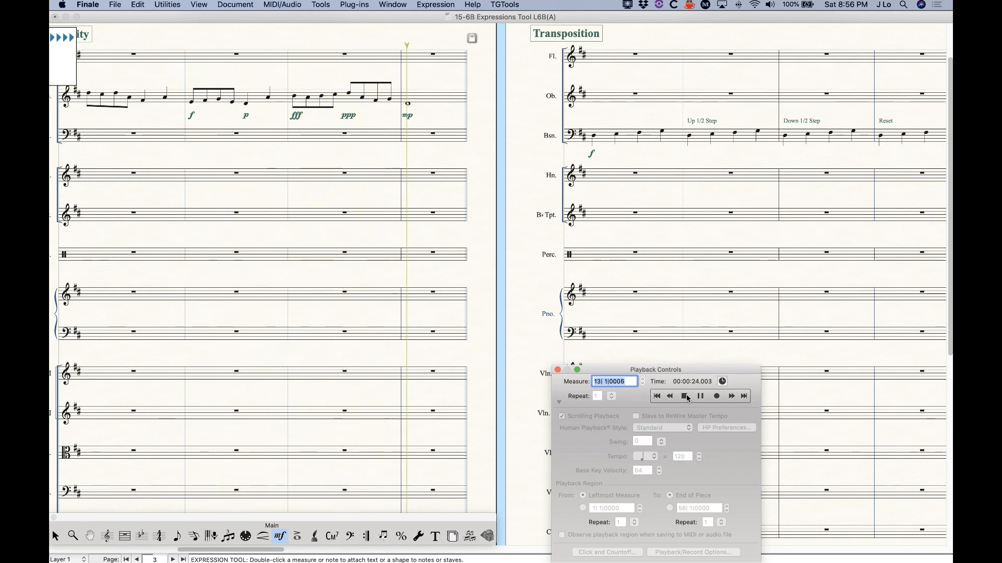
left_click(687, 398)
left_click(687, 398)
left_click(686, 399)
left_click(685, 399)
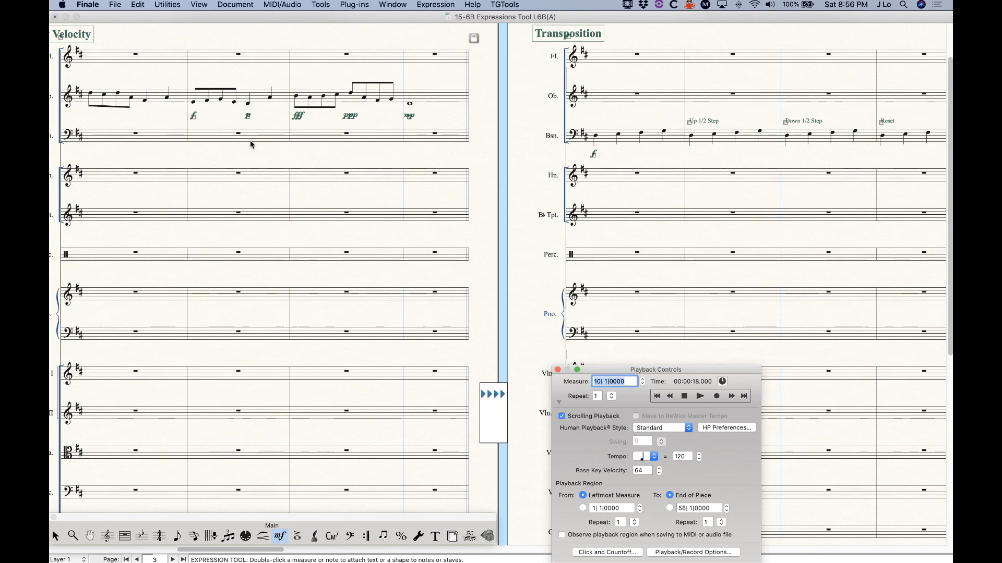
Set Human Playback to None, replay the passage, then collapse the controls out of the way
left_click(661, 427)
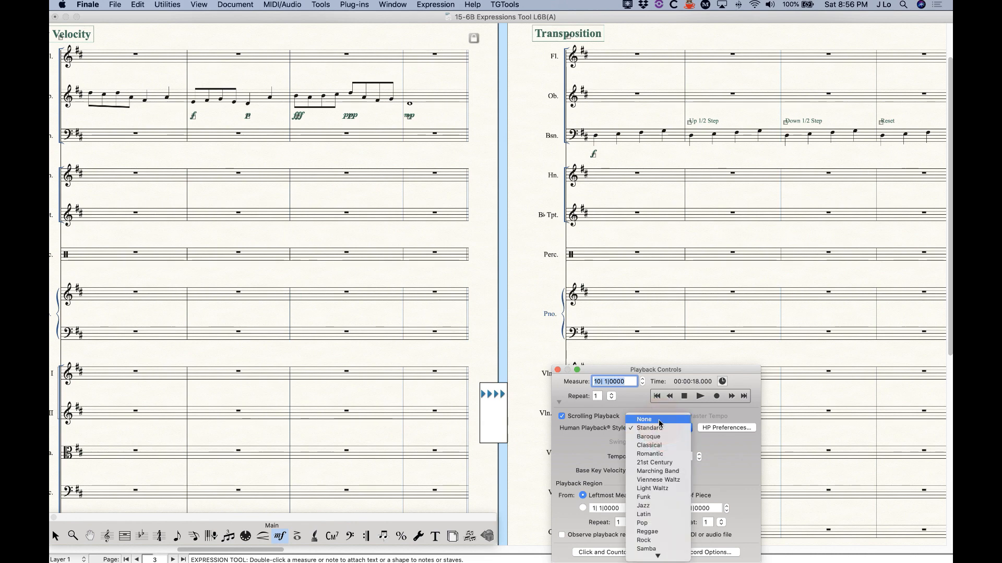
left_click(660, 420)
left_click(700, 396)
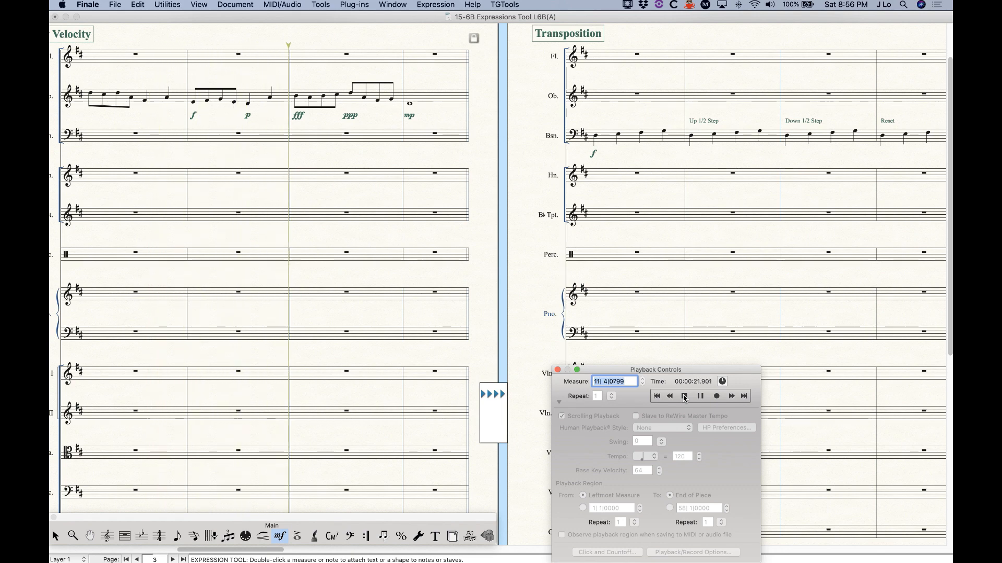
left_click(684, 396)
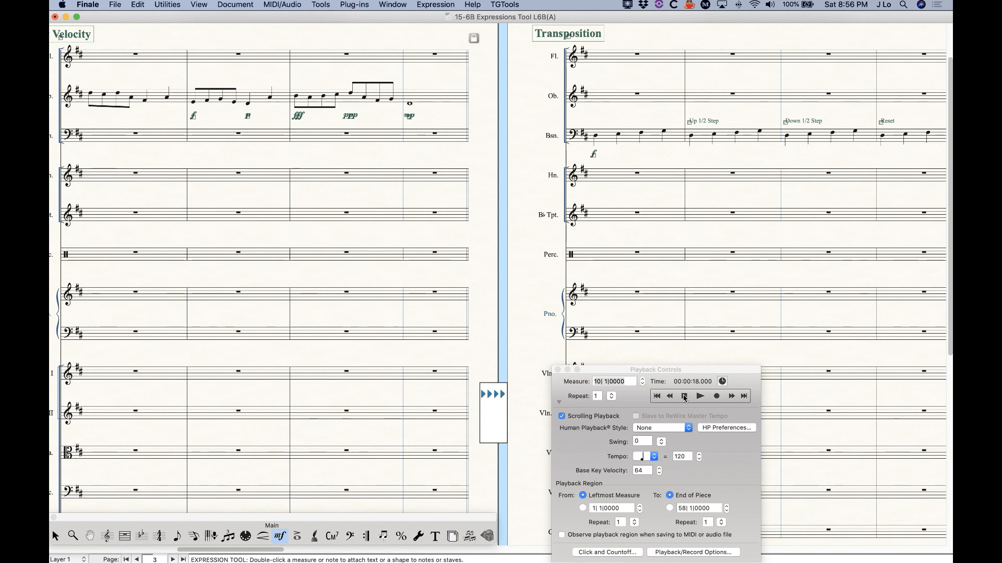
left_click(559, 403)
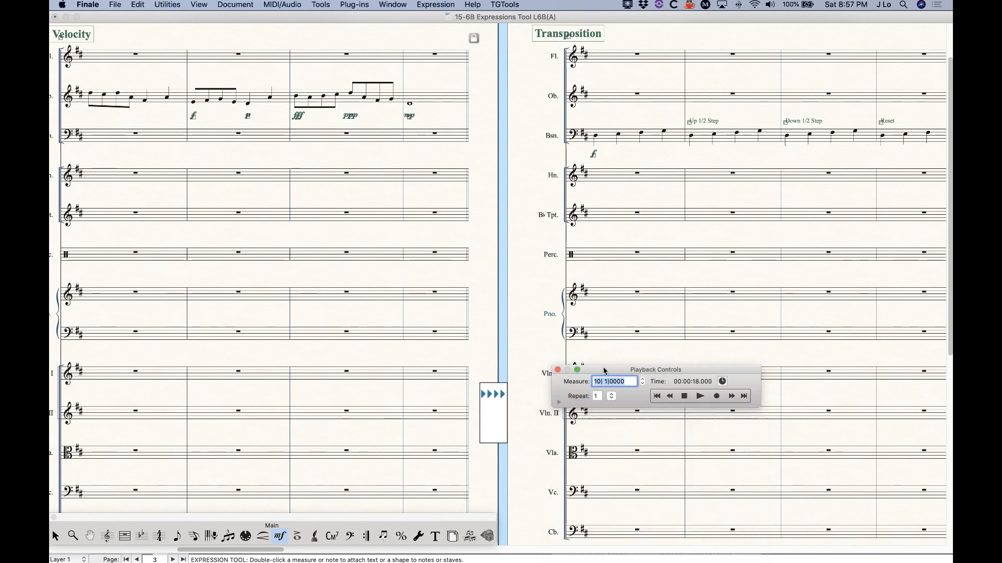
left_click_drag(603, 371, 540, 493)
Expand the Playback Controls and set the Human Playback style to Standard
left_click(282, 5)
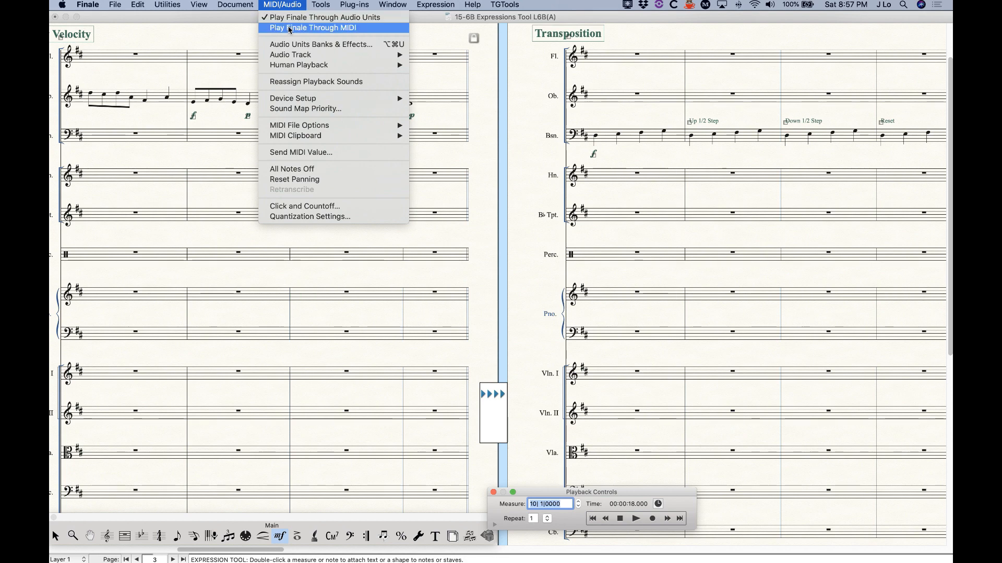
left_click(282, 3)
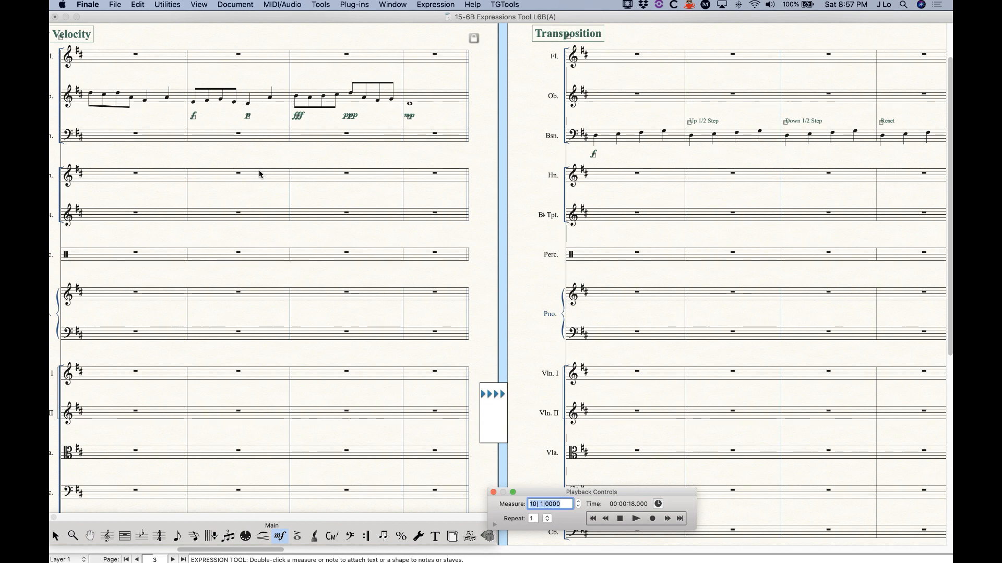
left_click_drag(629, 500, 676, 327)
left_click(542, 356)
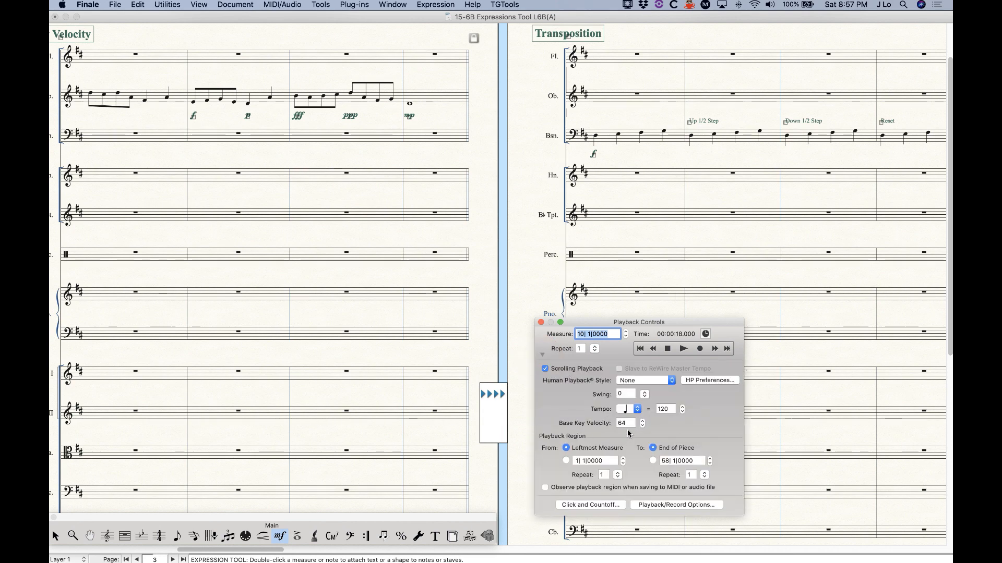
left_click(648, 382)
left_click(636, 391)
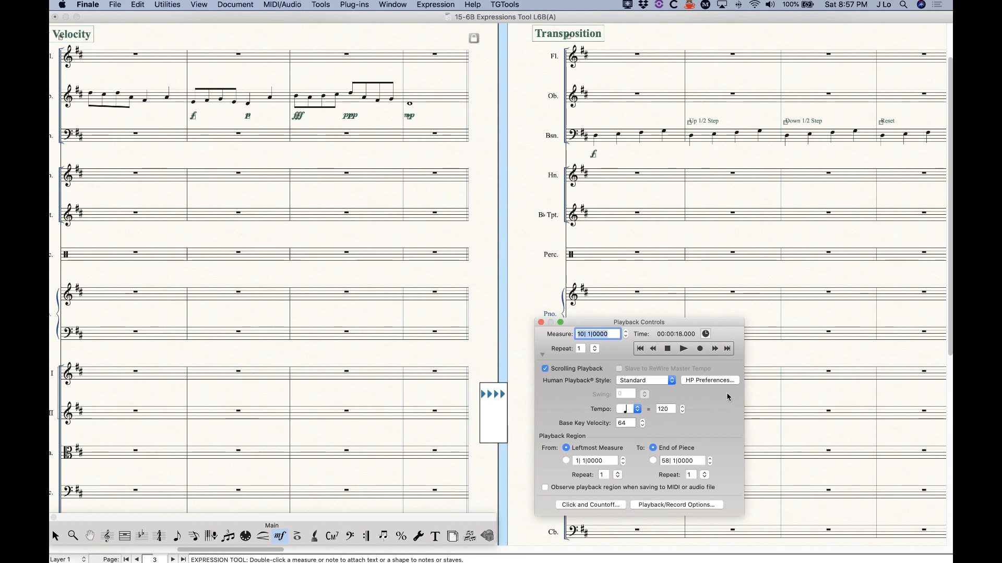
Review the Dynamics/Volume Human Playback preferences, cancel, and collapse the controls to the bottom
left_click(703, 384)
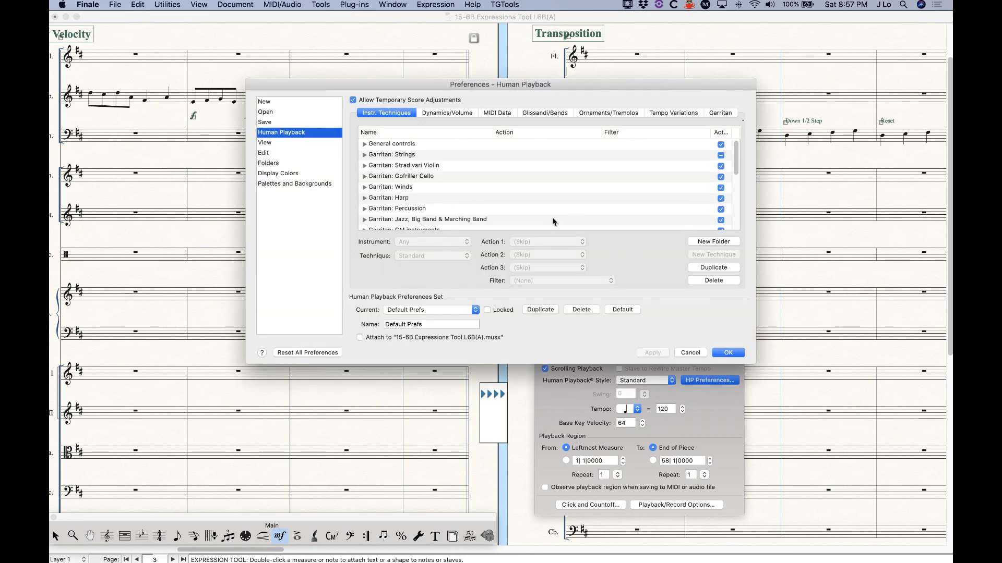
left_click(453, 114)
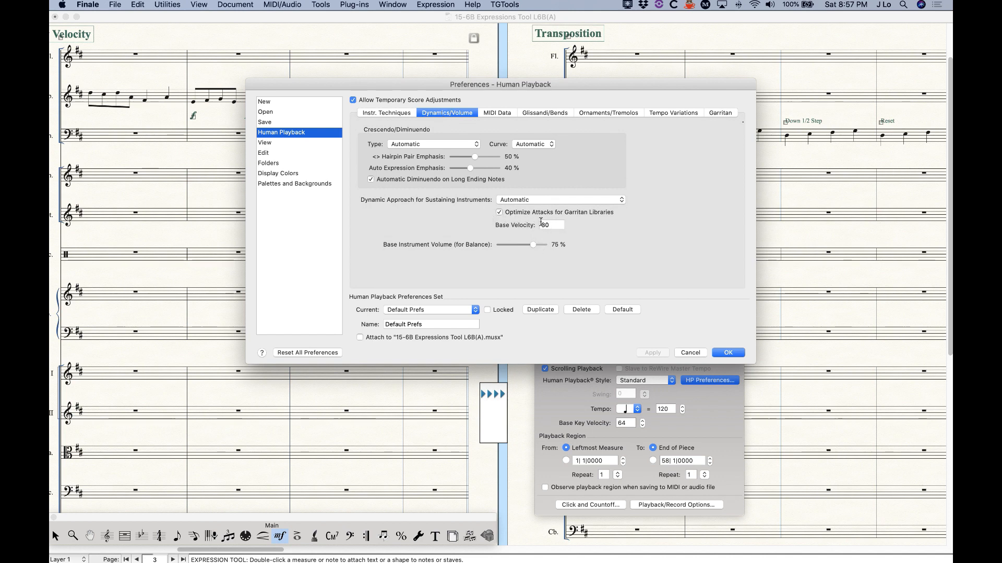
left_click(688, 354)
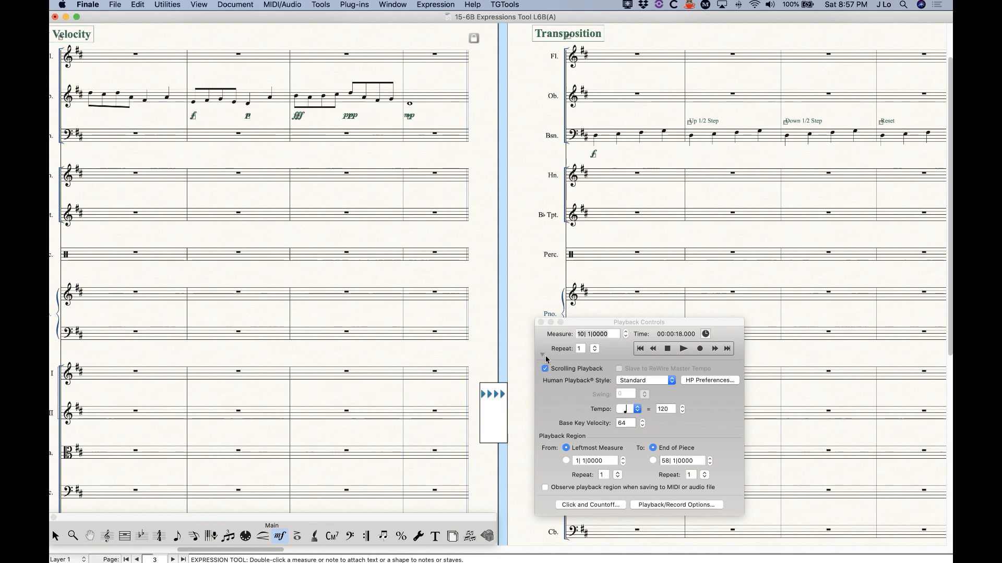
left_click(543, 355)
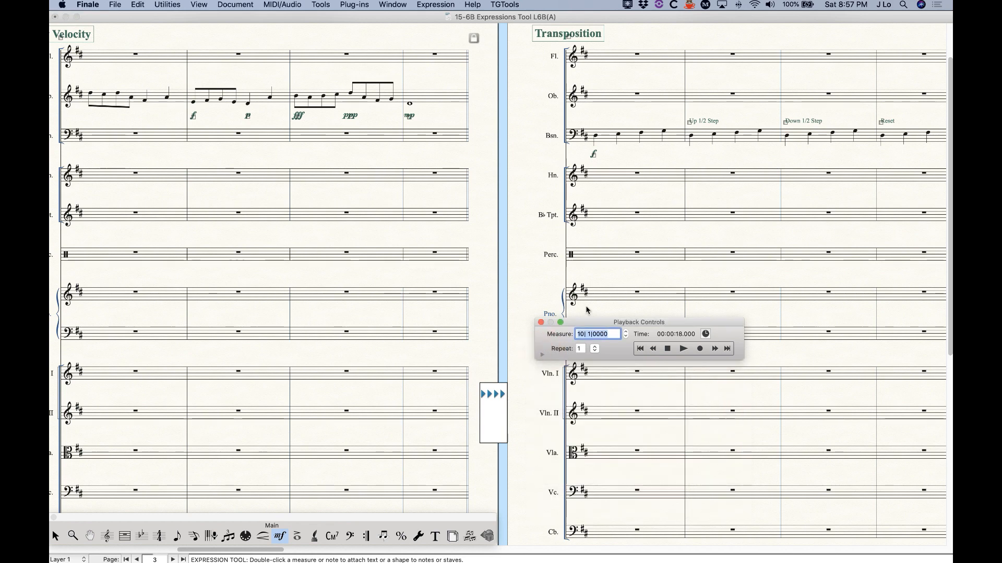
left_click_drag(599, 322, 580, 506)
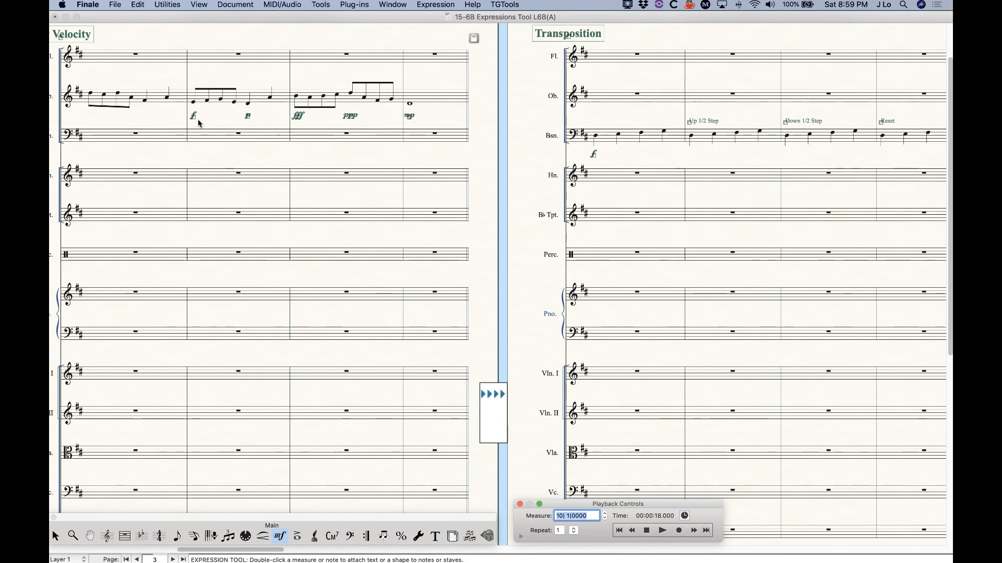
double_click(248, 118)
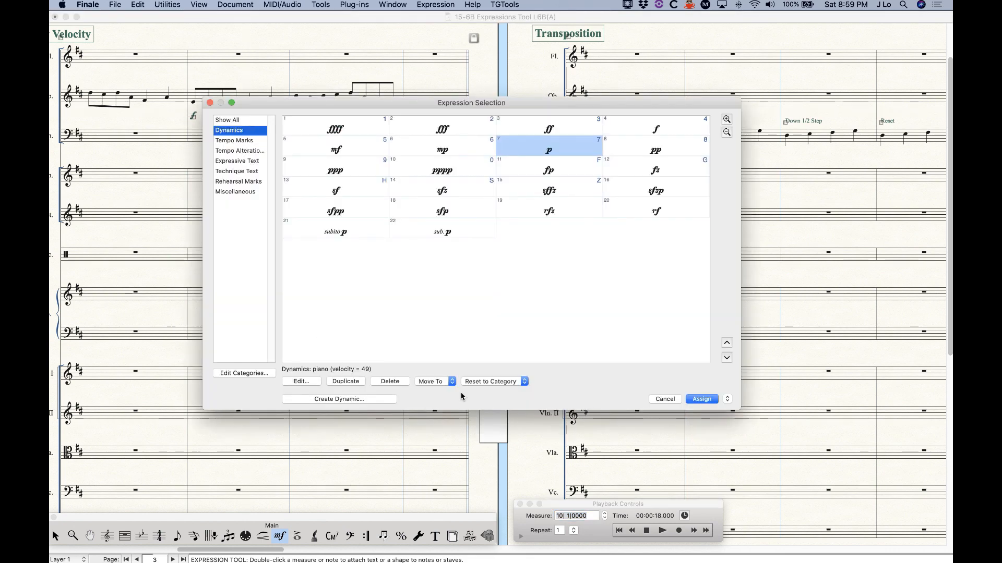
left_click(665, 399)
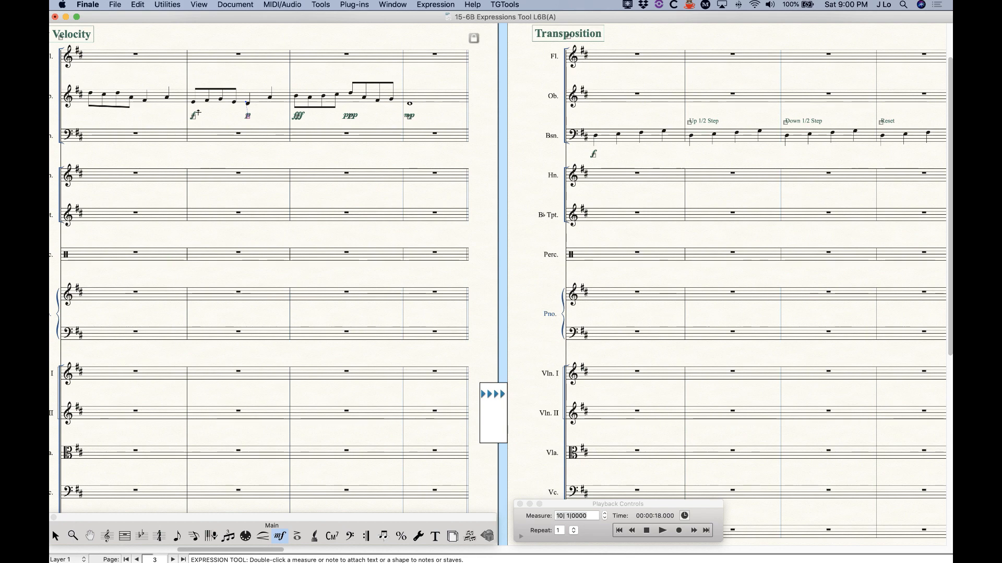
double_click(192, 79)
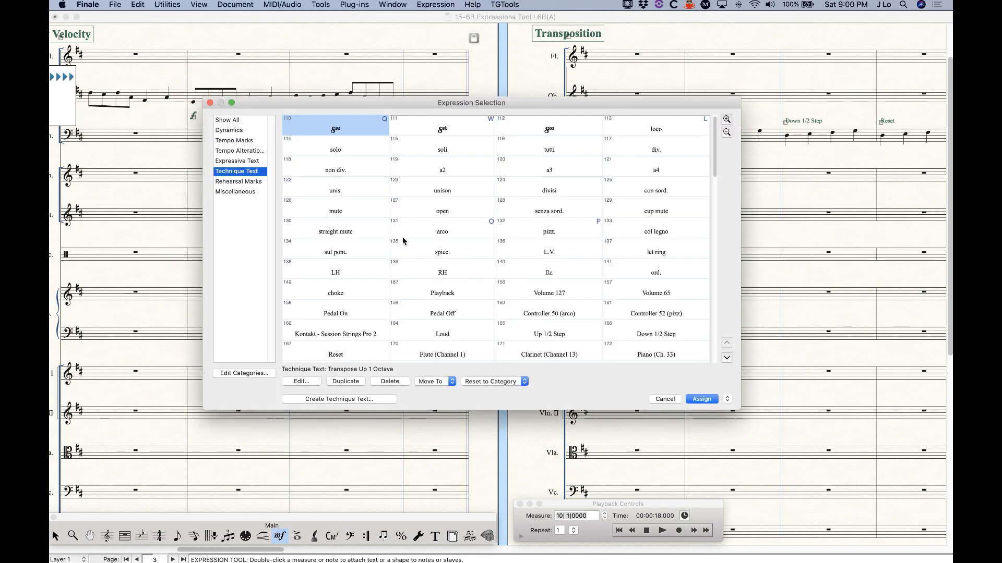
scroll(457, 313, "down", 3)
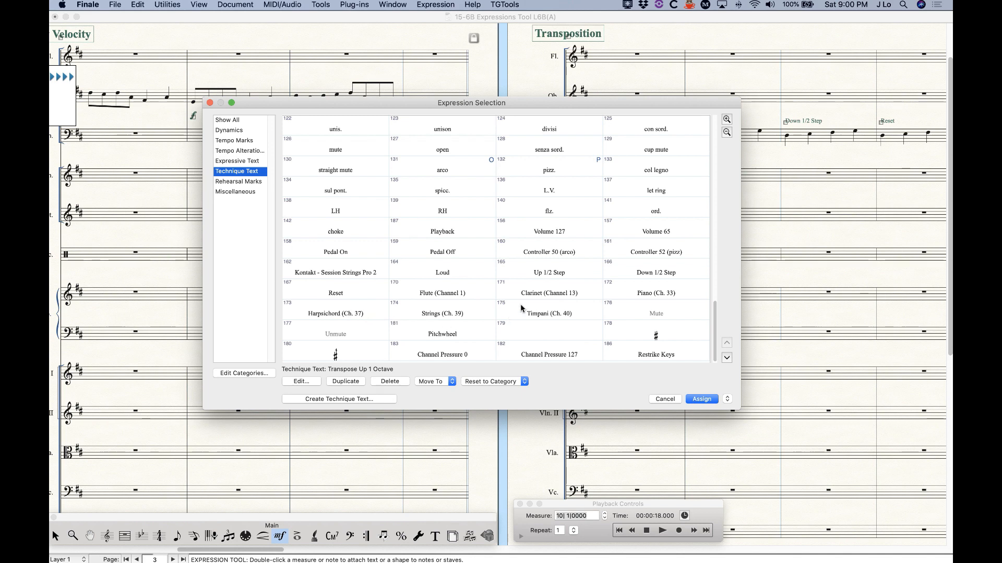
left_click(566, 232)
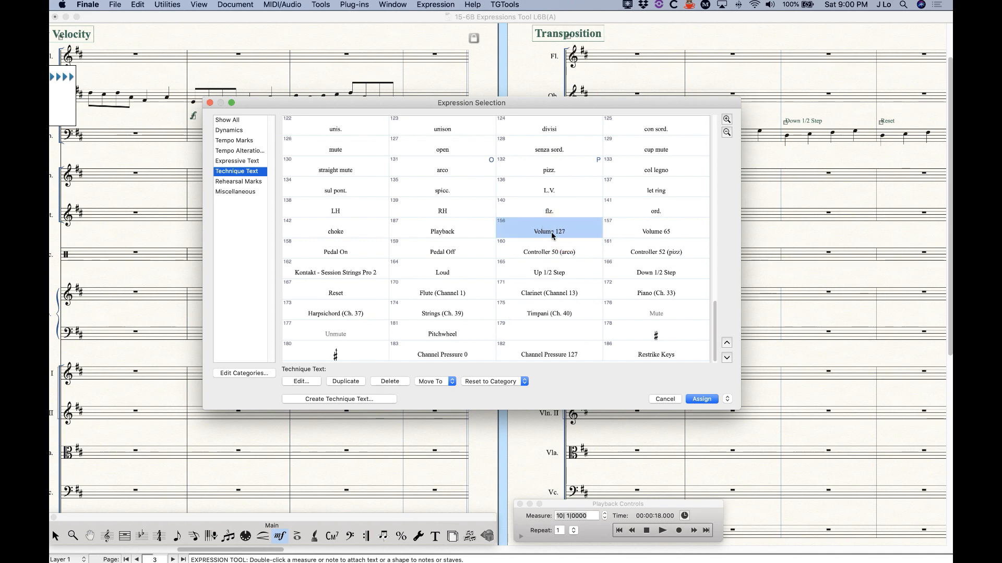
left_click(677, 233)
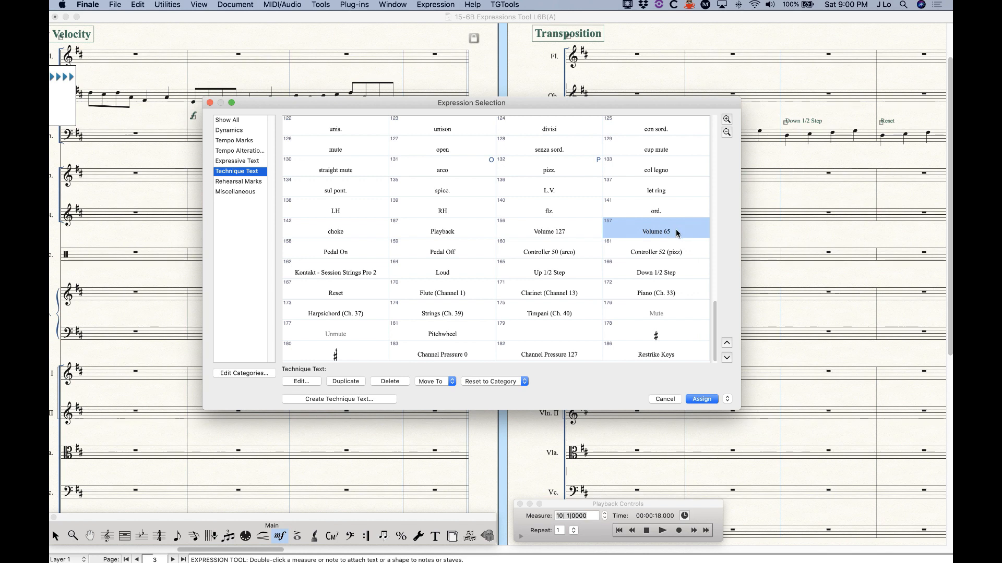
left_click(662, 399)
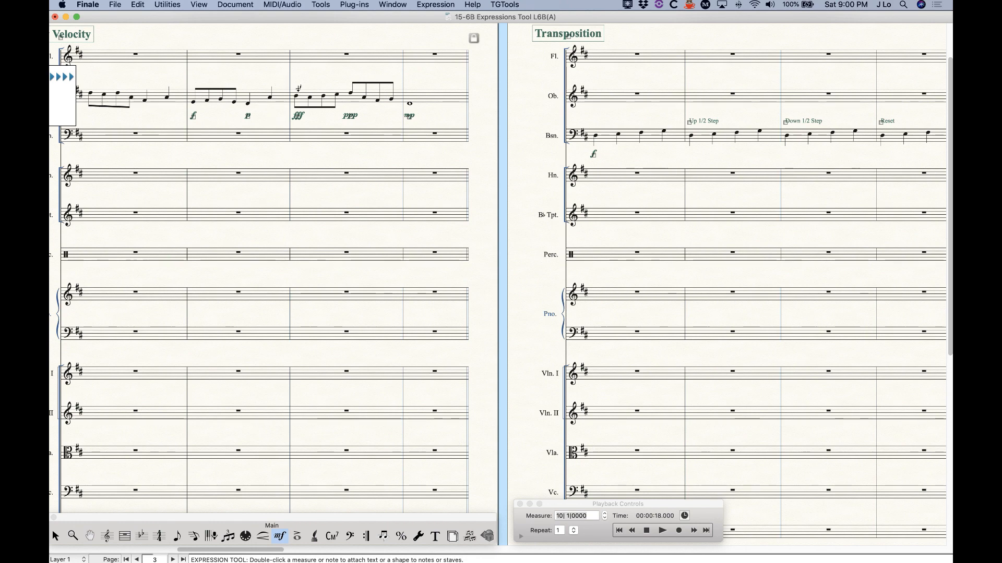
Select the second and third measures of the second staff
key("Escape")
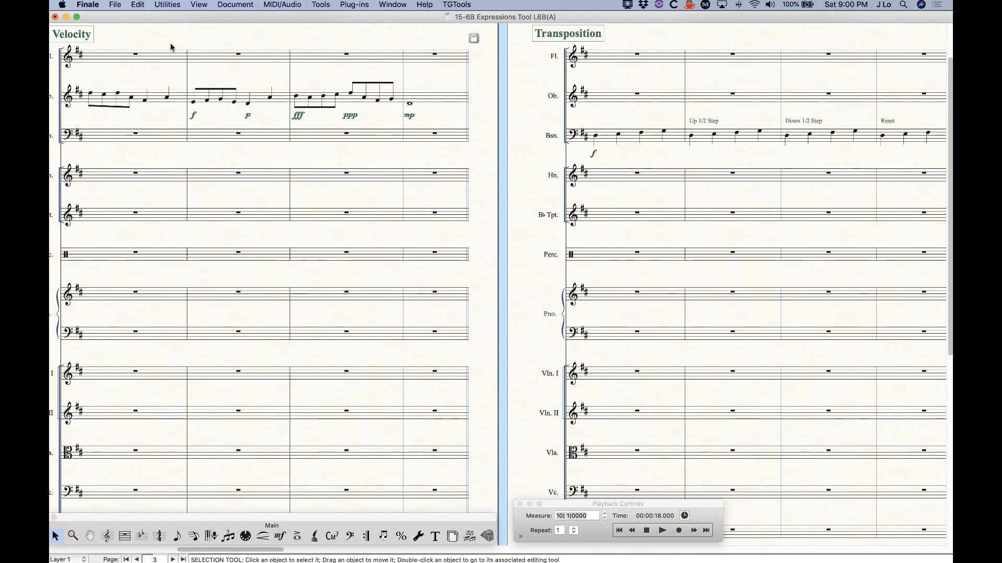
left_click(229, 104)
left_click(312, 110, "shift")
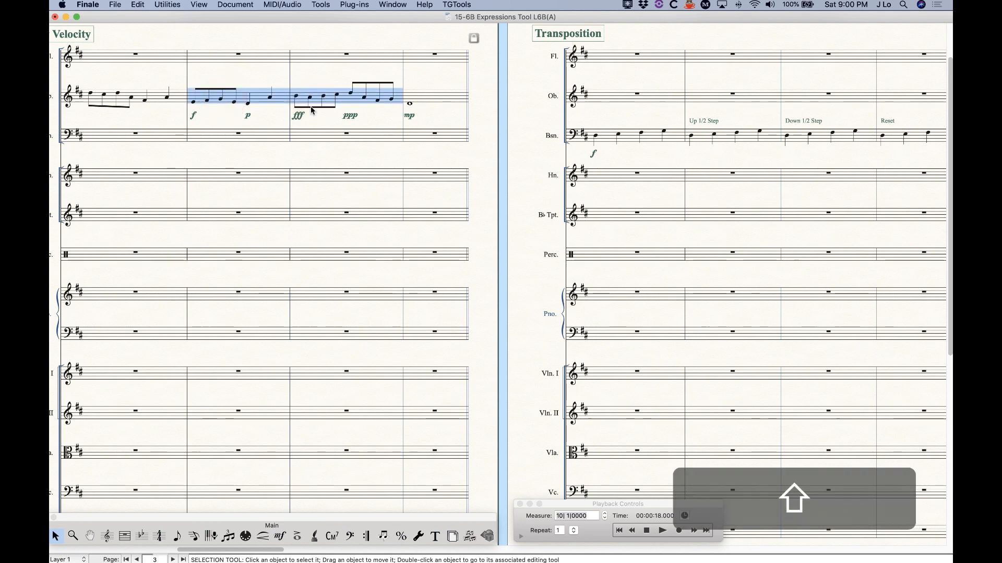
Set the selected notes' playback to Mute with JW Change, then play the score
left_click(354, 4)
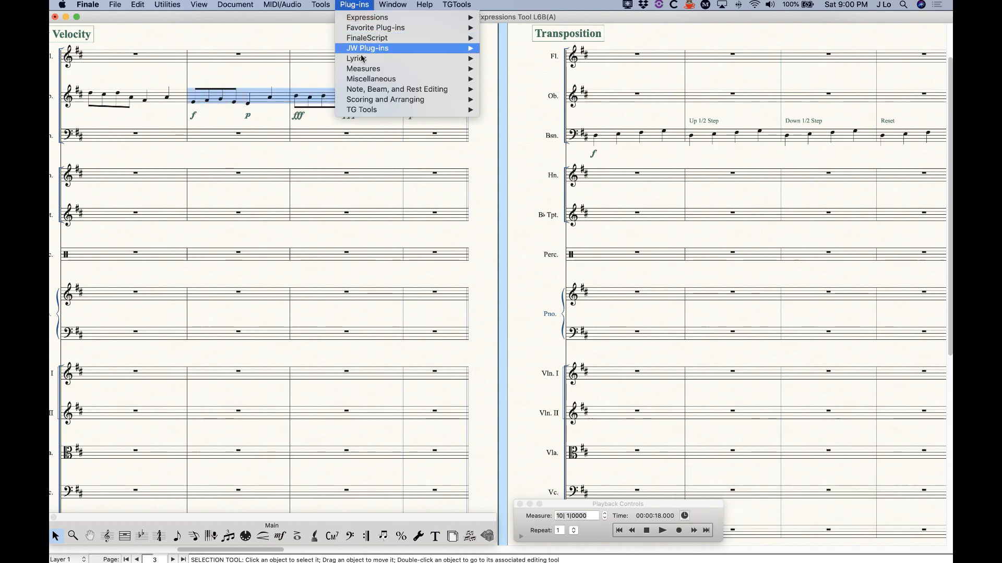
mouse_move(365, 48)
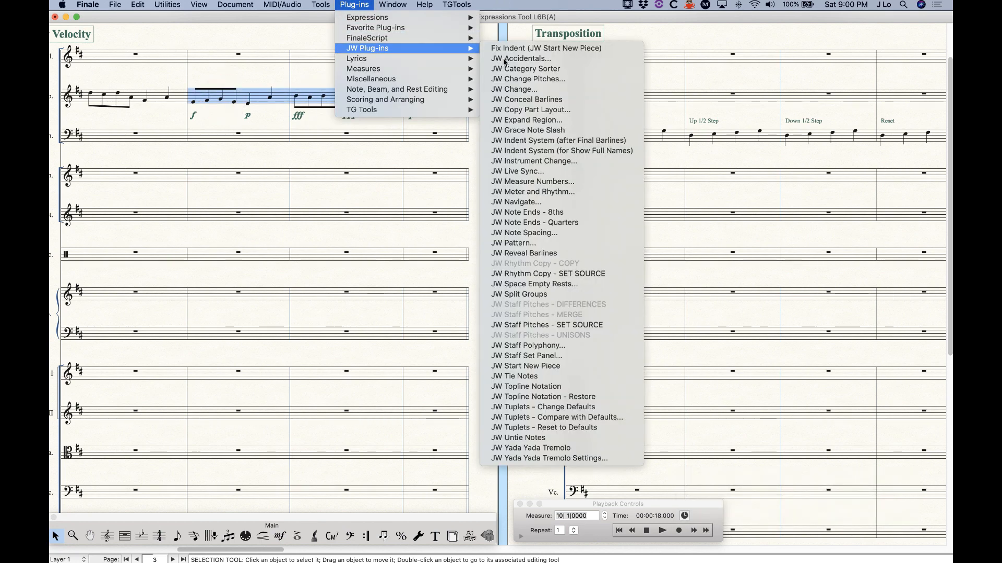
left_click(523, 90)
left_click(625, 384)
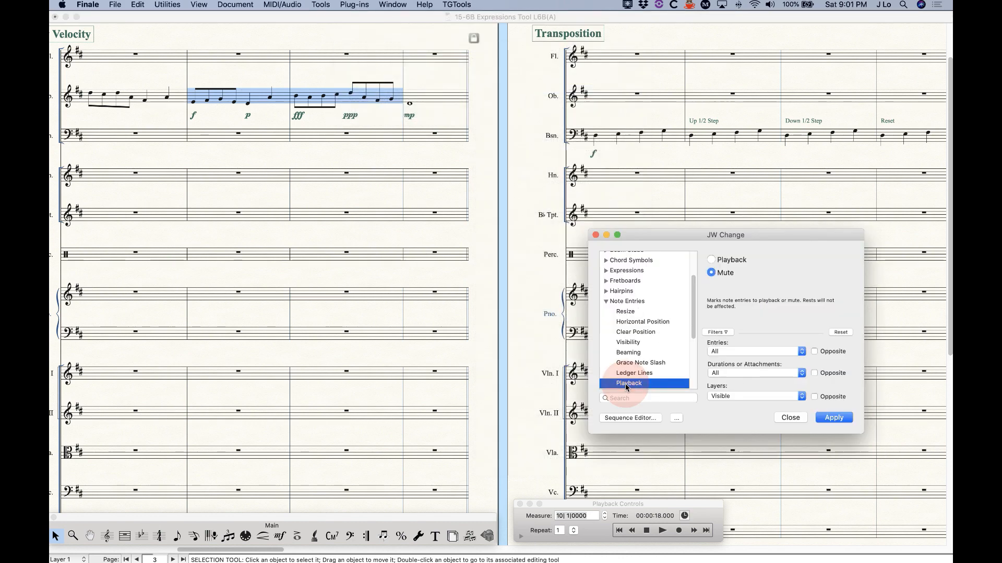
left_click(724, 273)
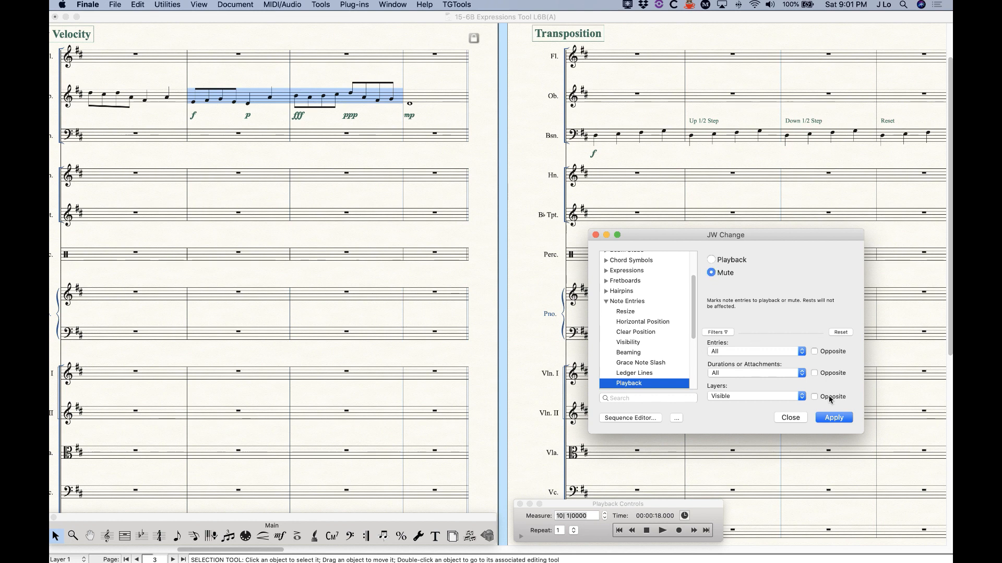
left_click(833, 417)
left_click(791, 417)
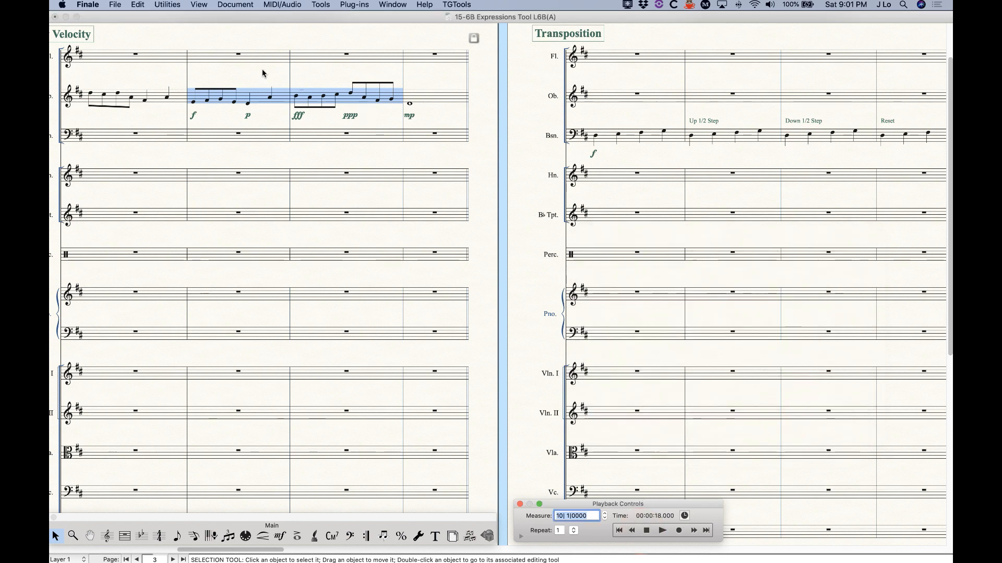
left_click(662, 530)
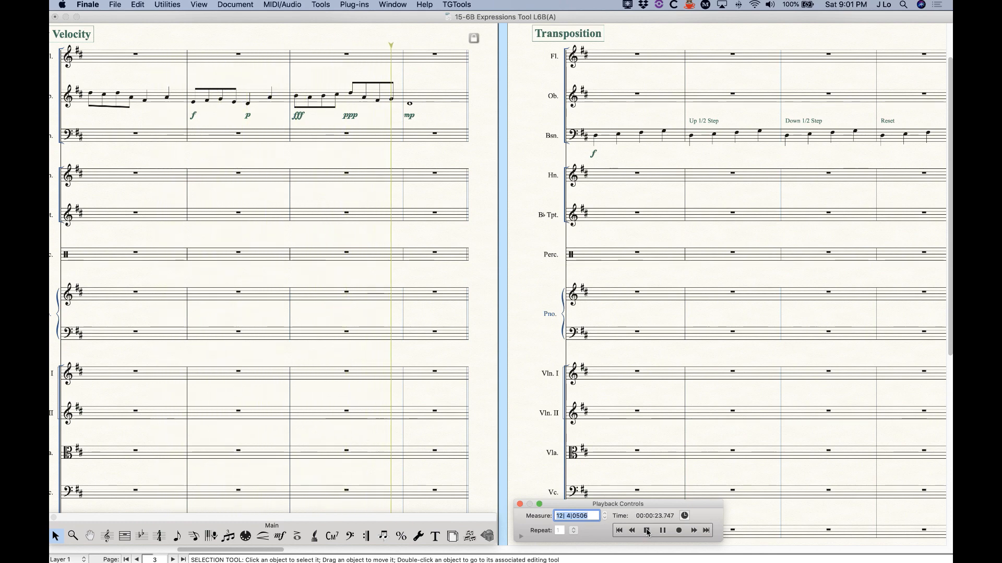
Stop playback and switch to the Speedy Entry tool for measure-by-measure note editing
left_click(647, 532)
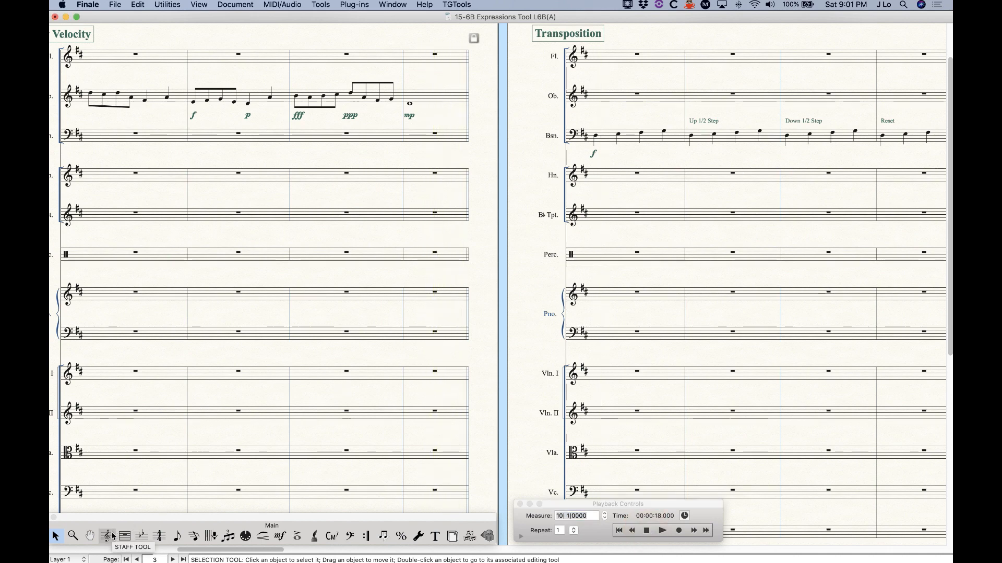
left_click(193, 536)
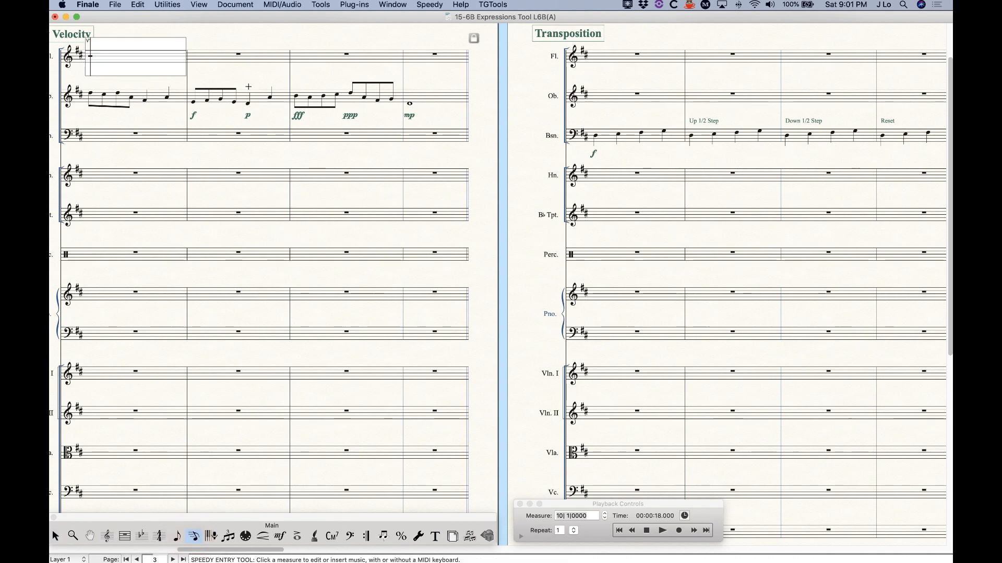
left_click(246, 97, "alt")
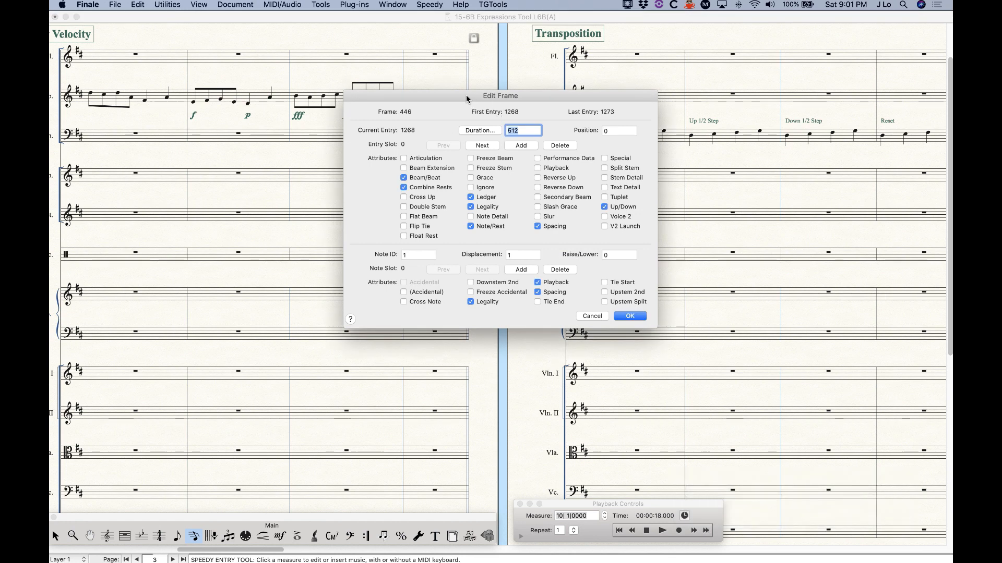
left_click_drag(468, 100, 399, 100)
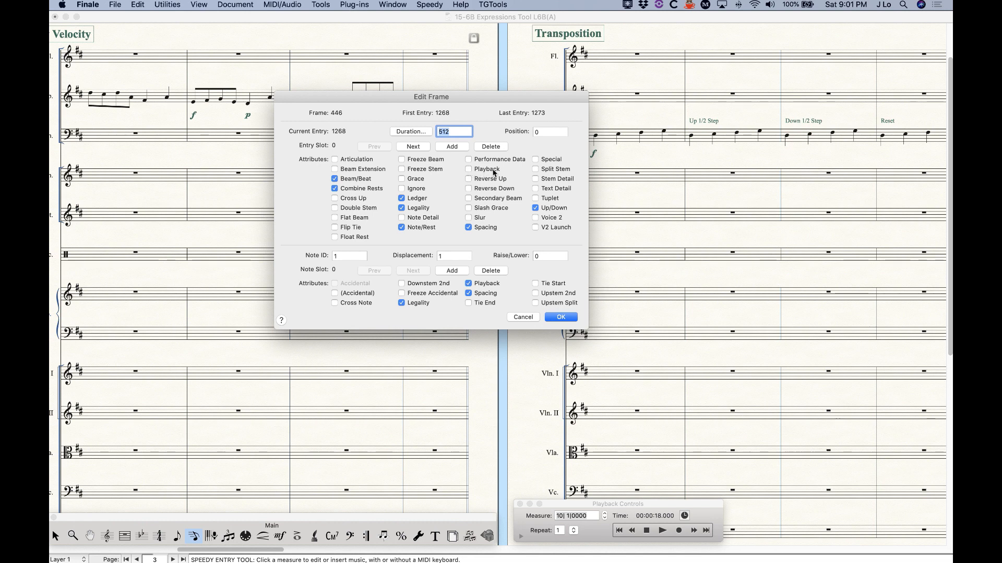
left_click(419, 149)
left_click(418, 150)
left_click(419, 150)
left_click(419, 150)
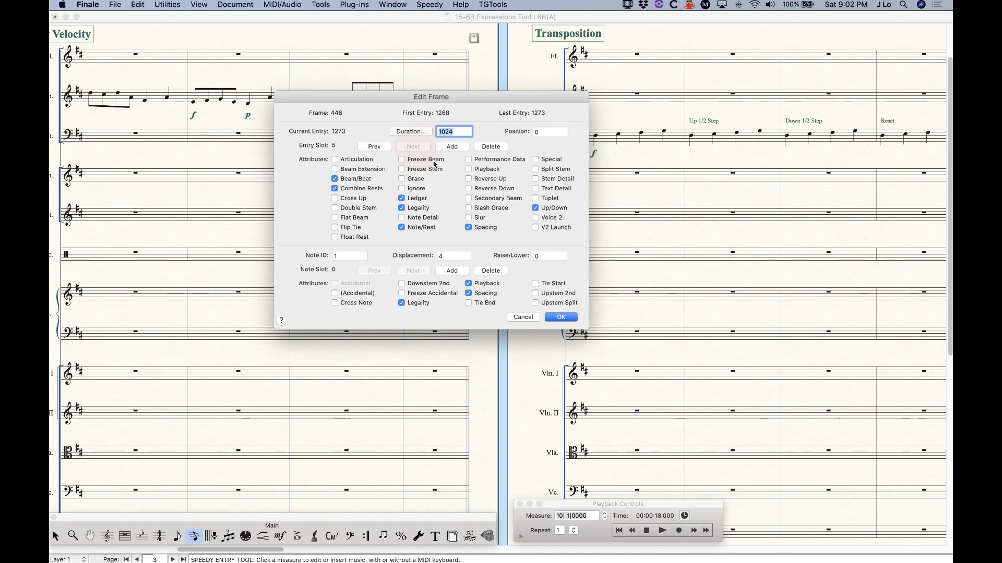
left_click(385, 147)
left_click(384, 148)
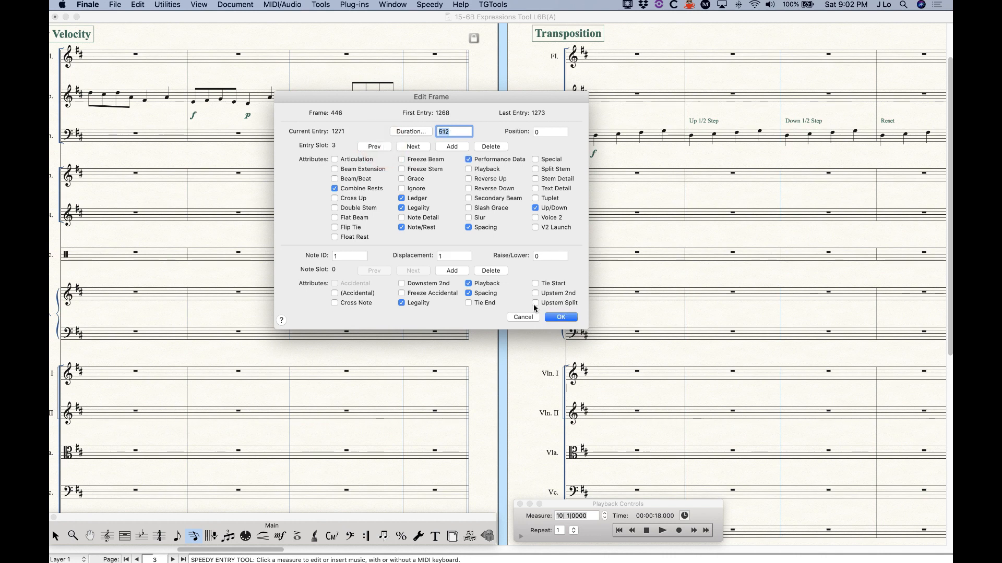
left_click(523, 317)
left_click(144, 97, "alt")
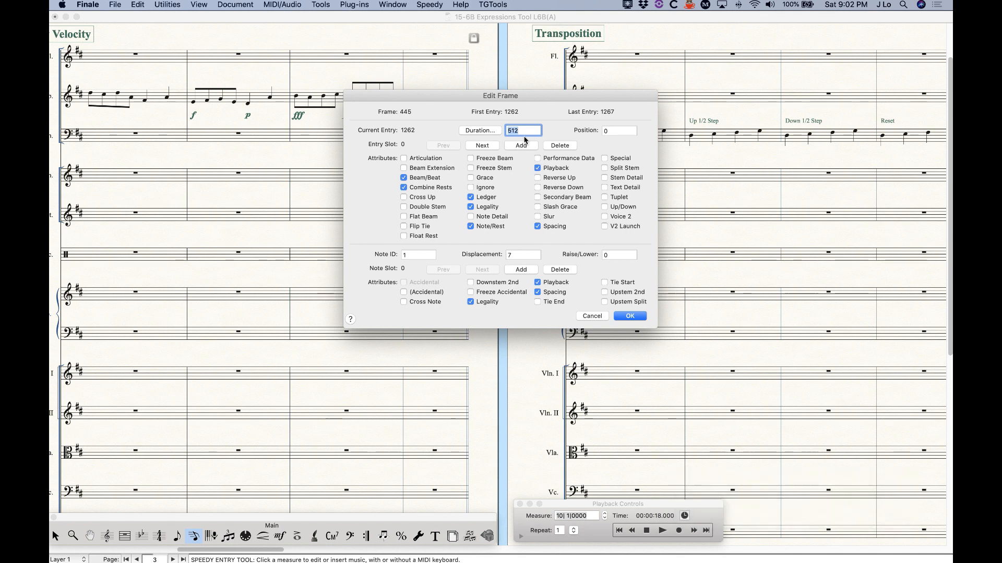
left_click(490, 146)
left_click(491, 146)
left_click(592, 315)
key("super+z")
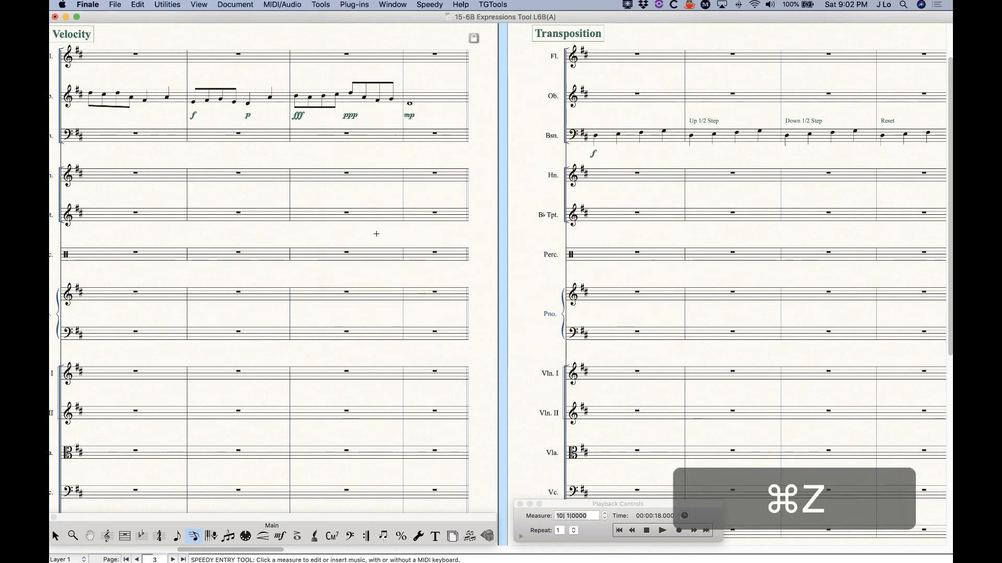
left_click(242, 105, "alt")
left_click(243, 105, "alt")
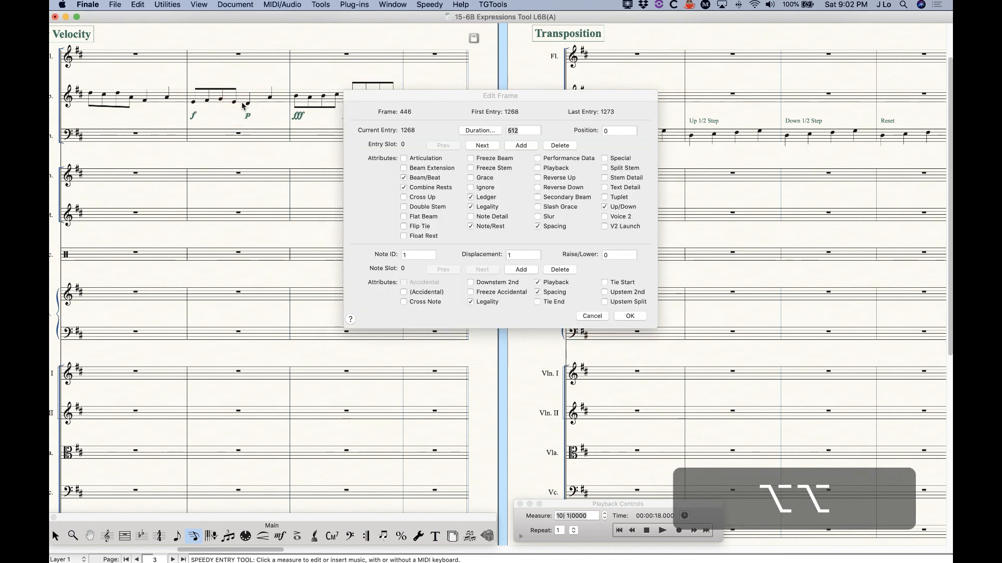
left_click(592, 315)
key("super+z")
left_click(246, 97, "alt")
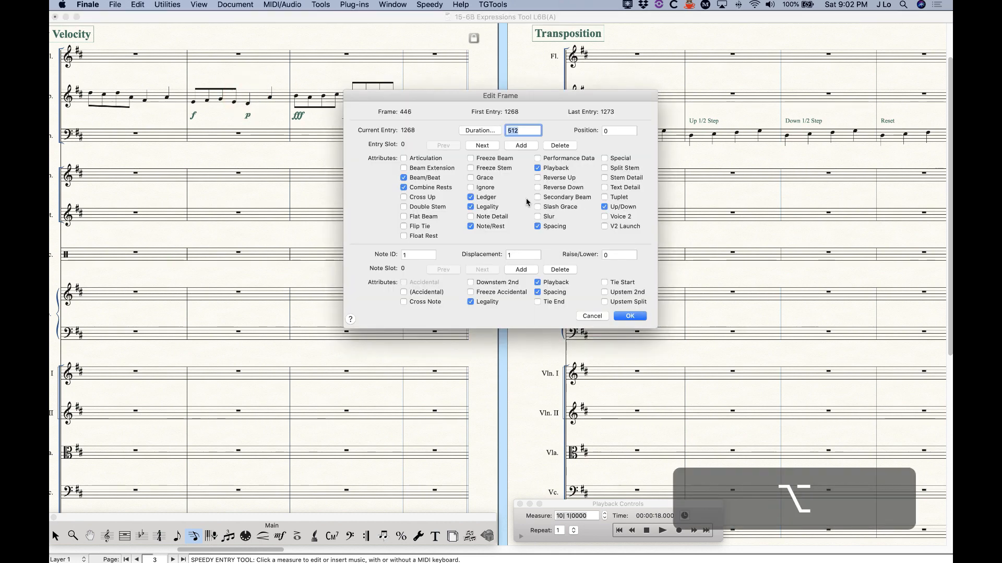
left_click(592, 316)
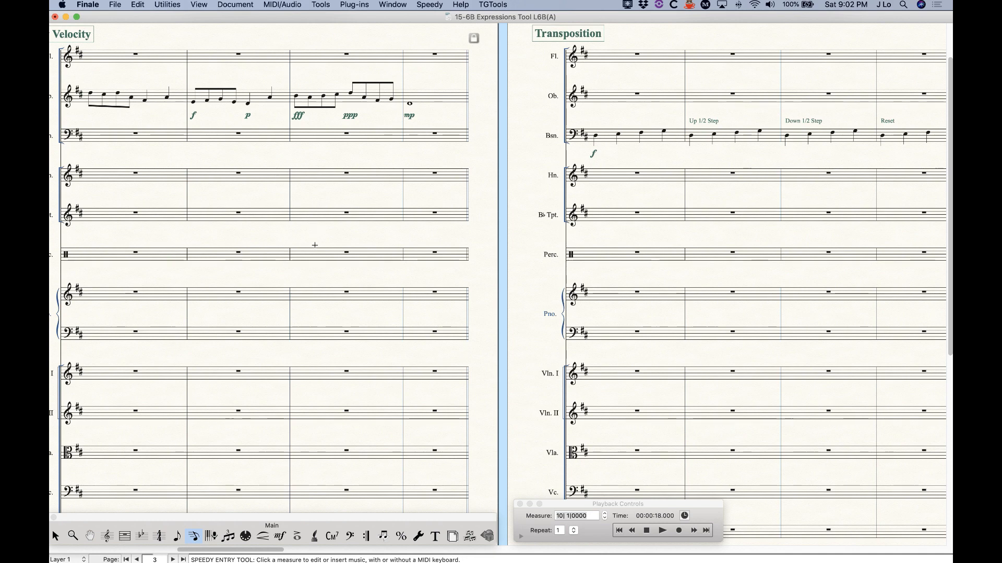
Scroll the score right past Key Velocity to show the Transposition and Pitchwheel systems
scroll(314, 245, "left", 2)
scroll(318, 253, "up", 1)
scroll(322, 262, "up", 1)
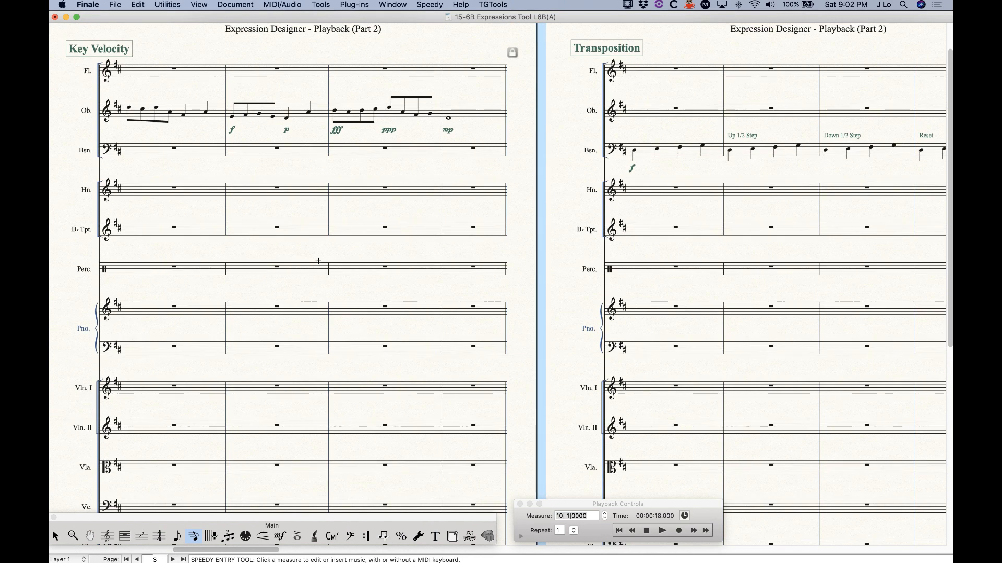
scroll(320, 262, "right", 2)
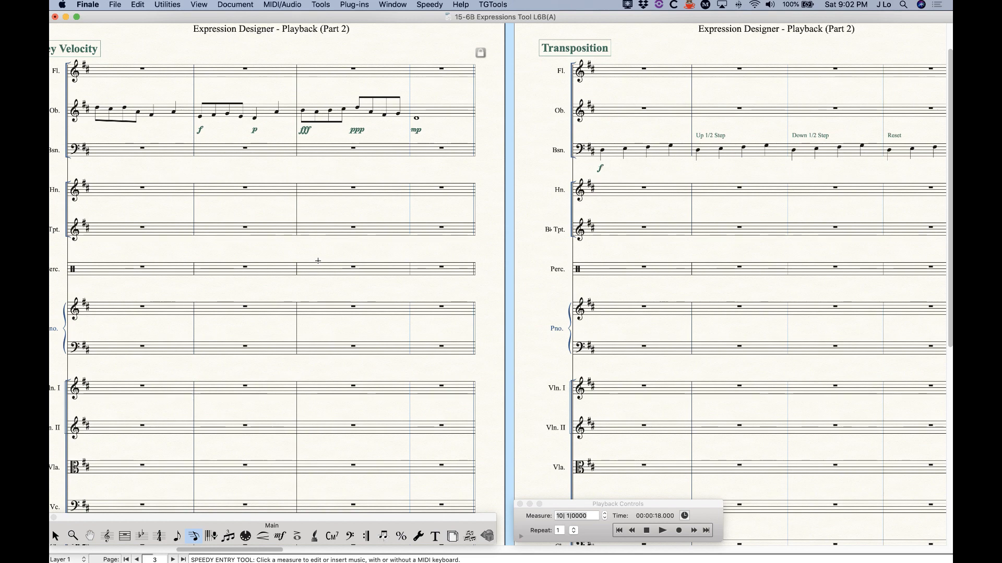
scroll(318, 260, "left", 6)
scroll(318, 261, "right", 4)
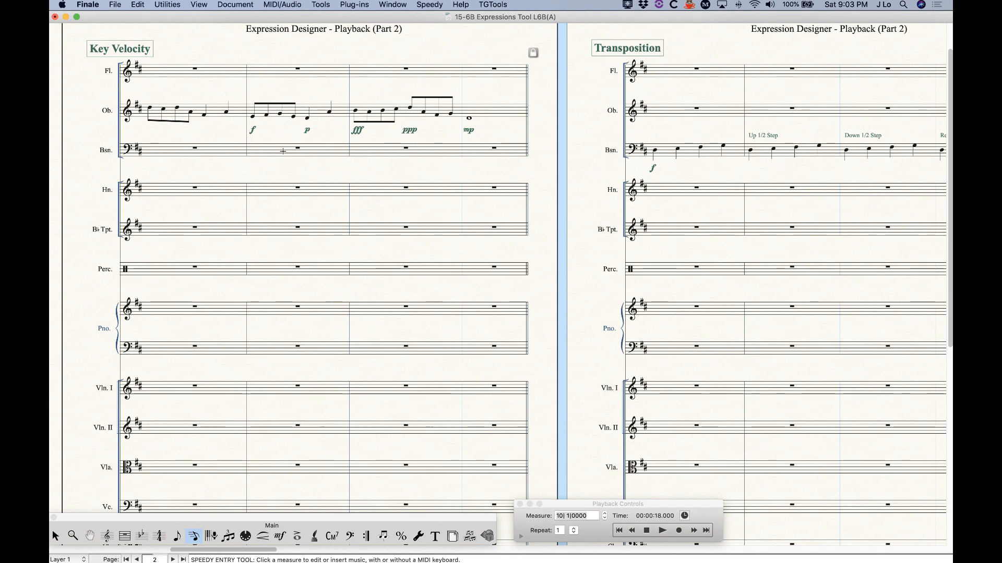
scroll(308, 196, "right", 10)
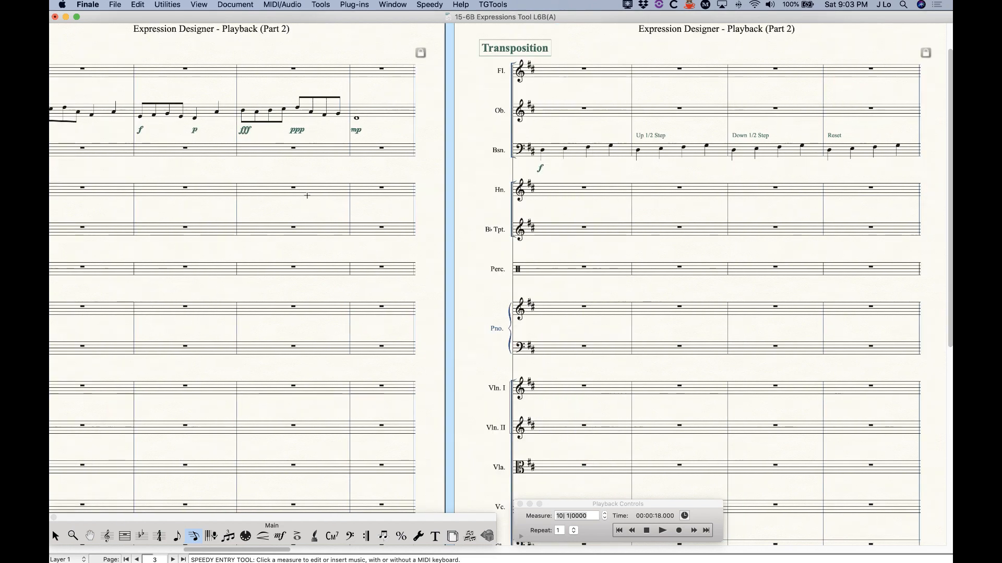
scroll(308, 195, "right", 2)
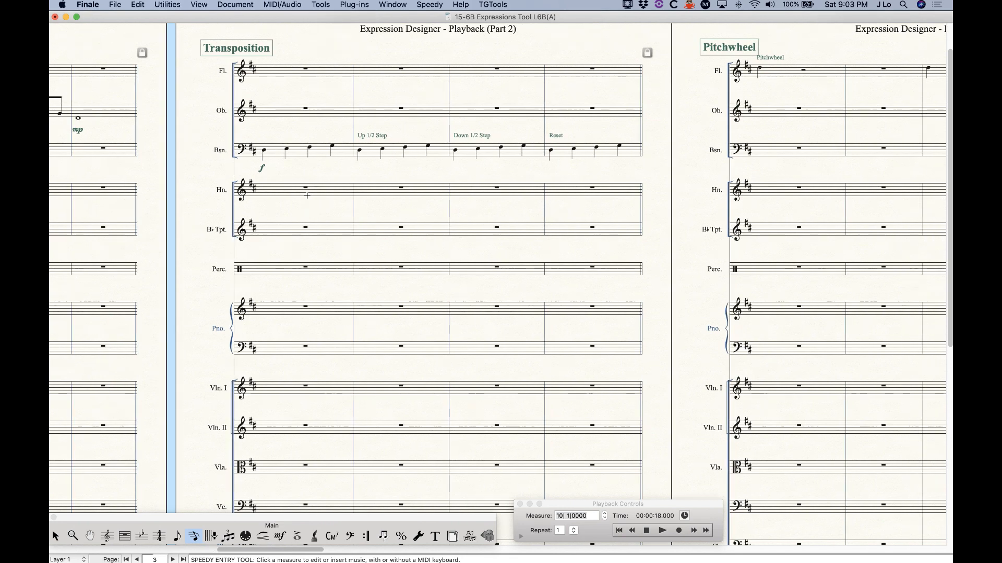
scroll(307, 196, "right", 2)
scroll(308, 195, "right", 1)
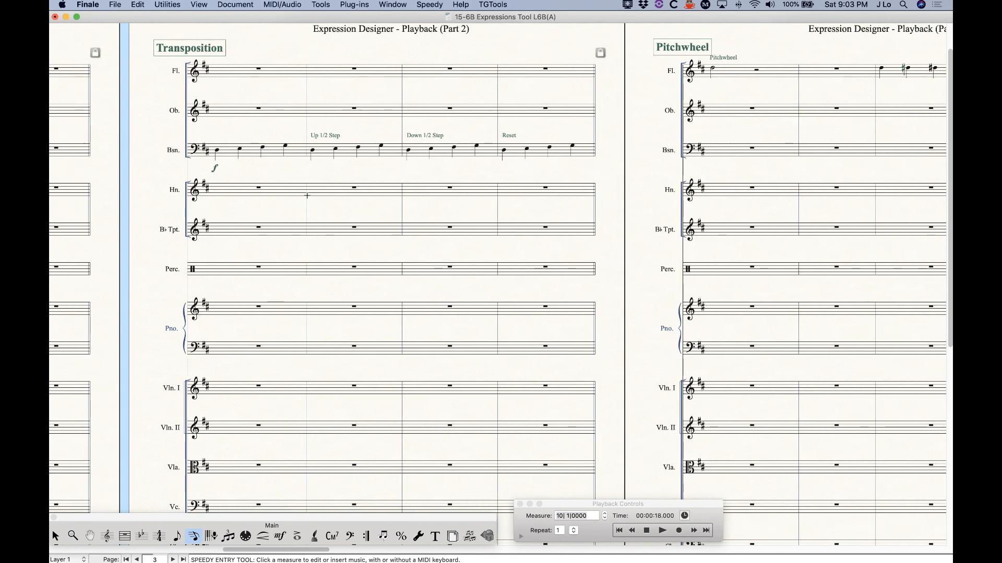
scroll(307, 196, "right", 3)
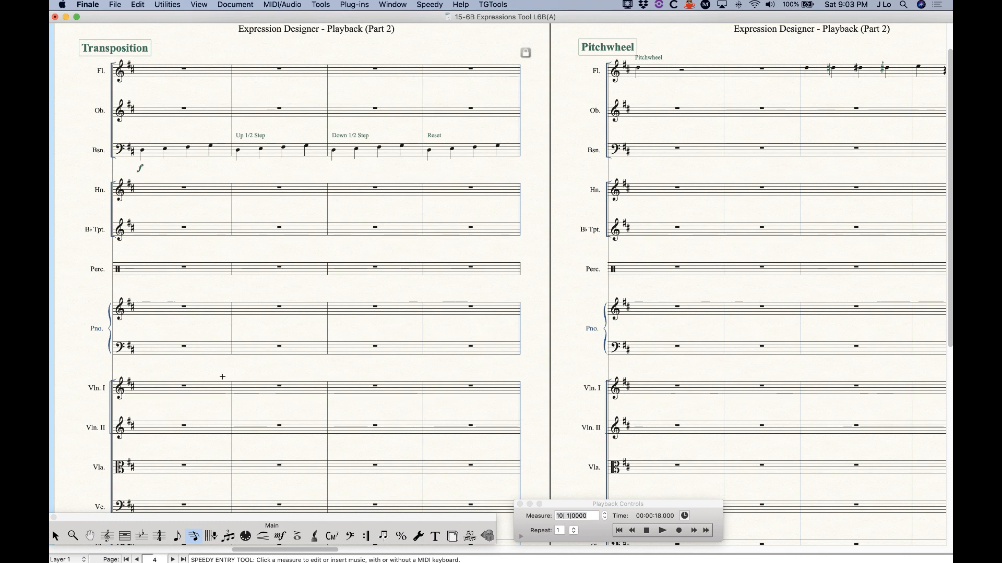
With the Expression tool, confirm Up 1/2 Step plays back as Transposition value 1, then cancel
left_click(280, 537)
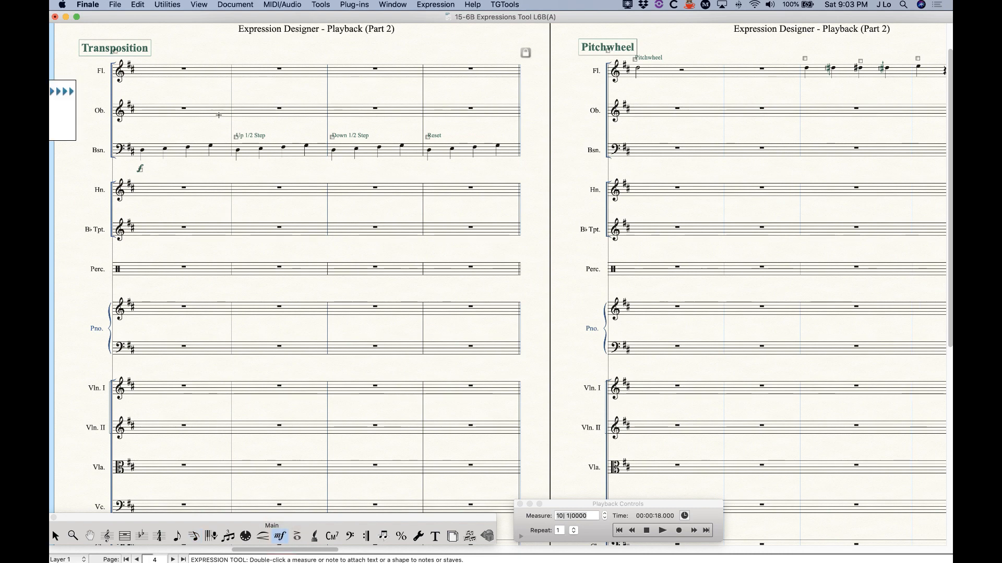
double_click(238, 138)
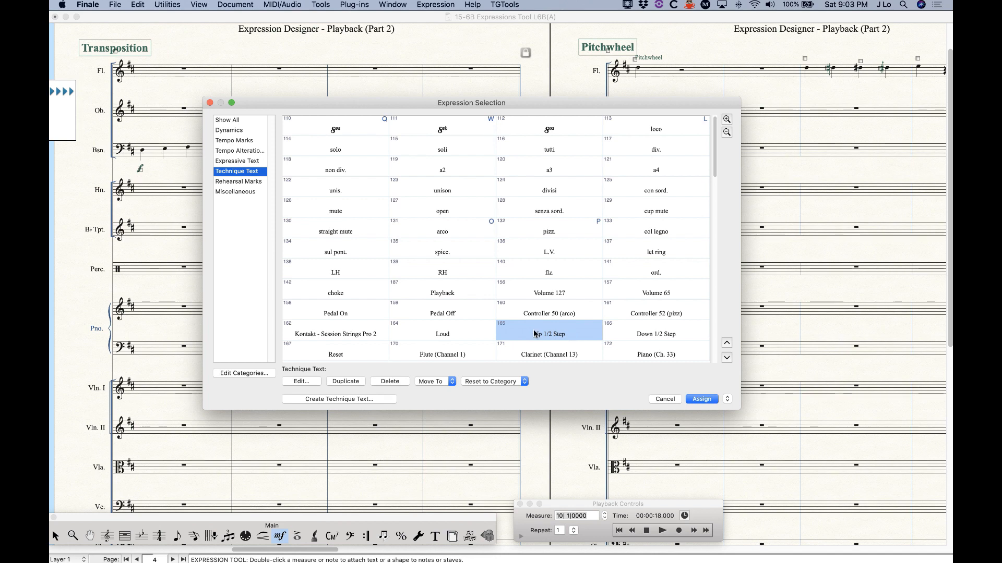
left_click(301, 384)
left_click(493, 108)
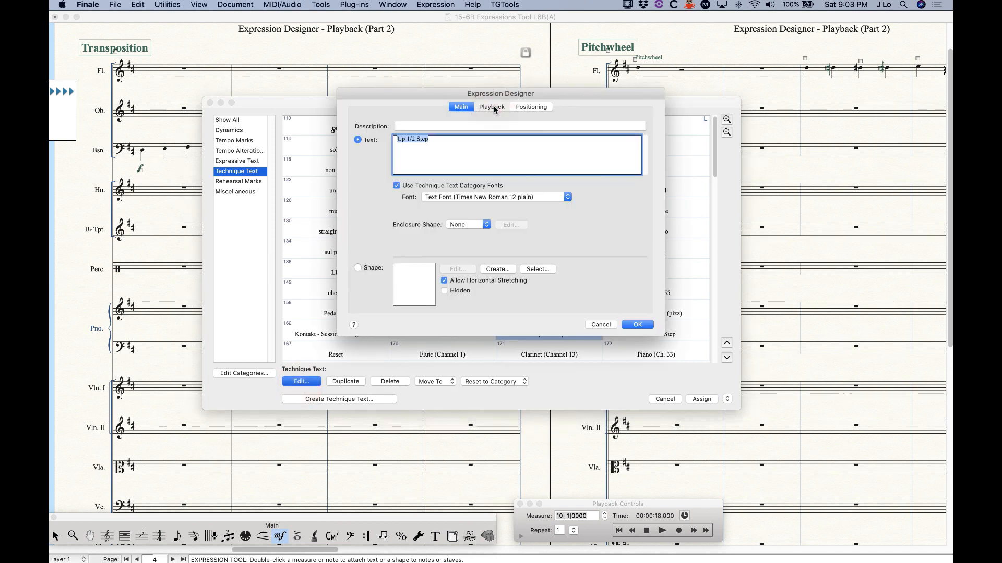
left_click(401, 140)
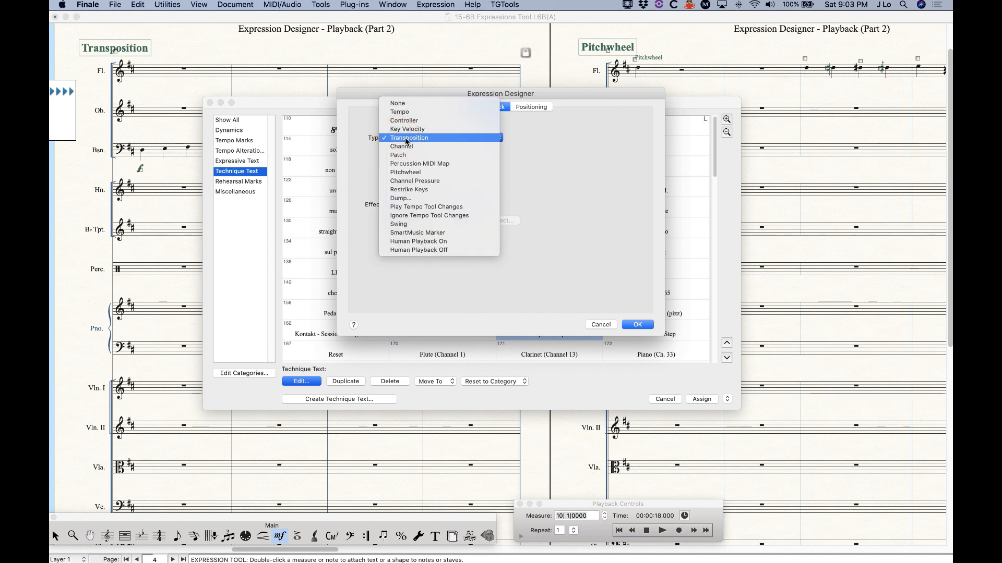
left_click(407, 138)
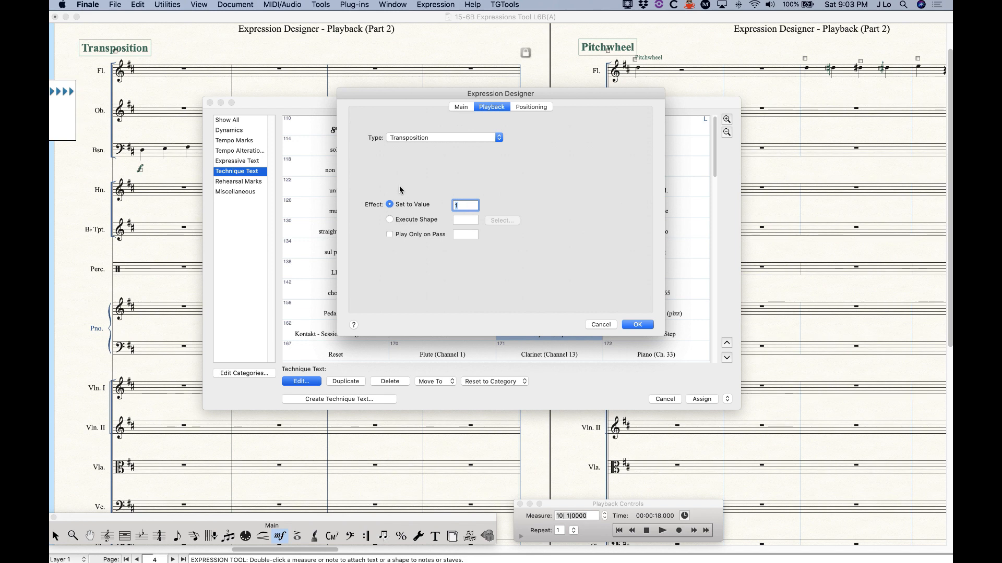
left_click(600, 325)
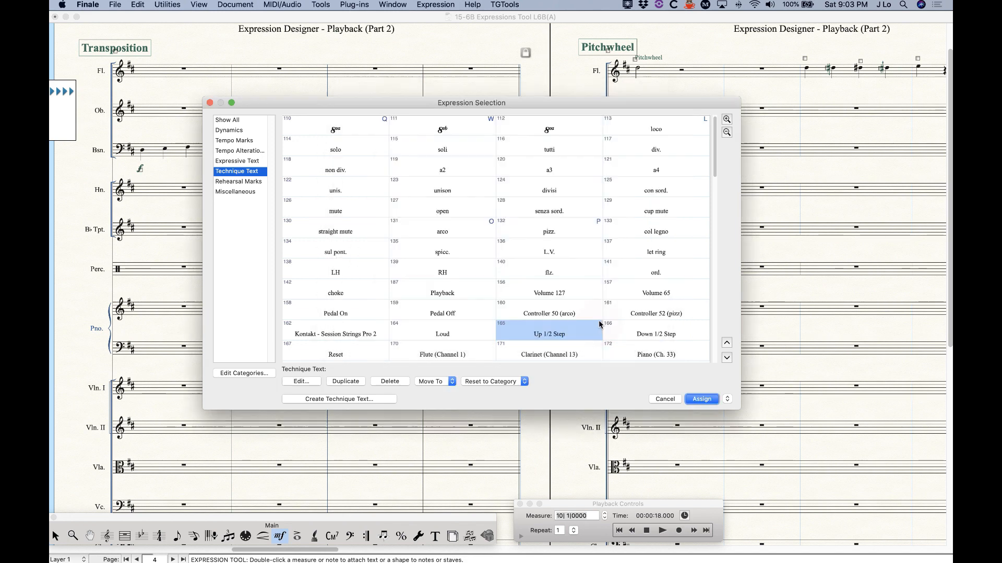
left_click(665, 399)
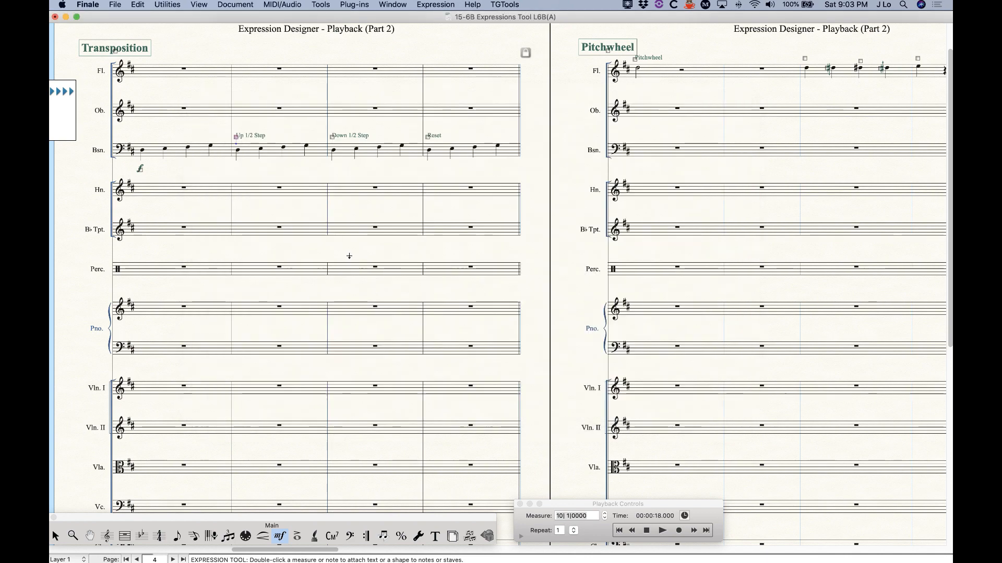
Play the bassoon's Transposition passage through measure 17, then stop playback
scroll(287, 328, "right", 3)
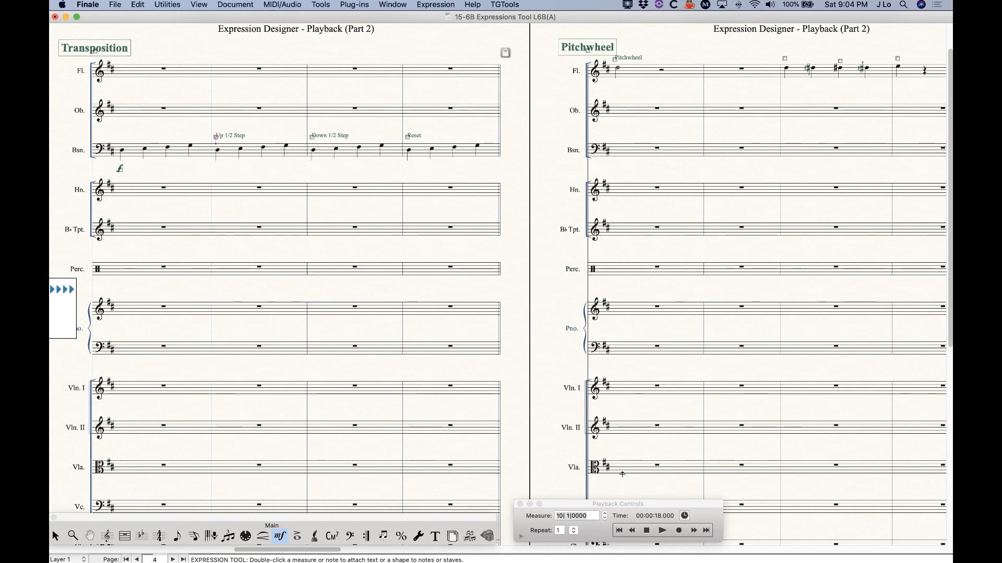
left_click(662, 530)
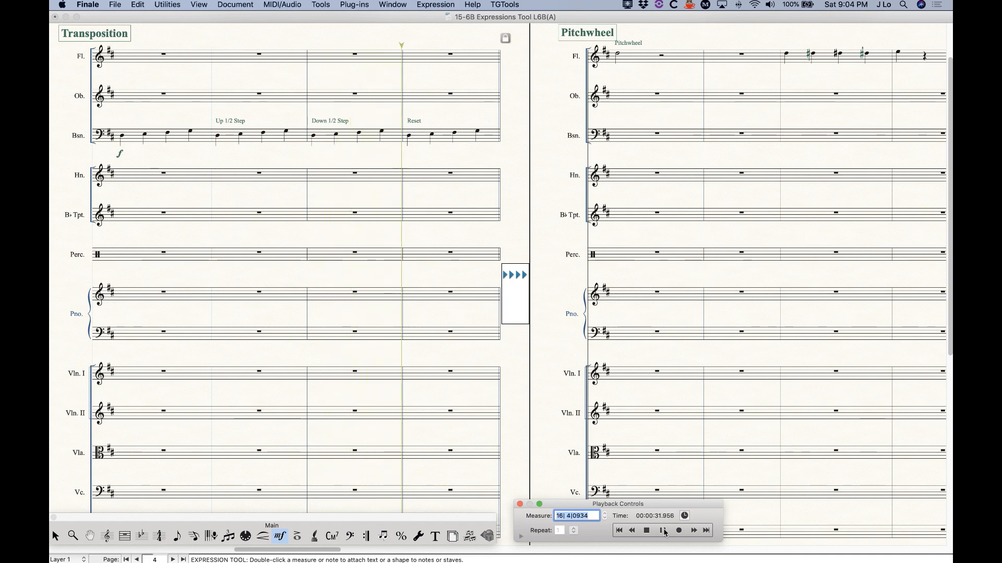
left_click(647, 531)
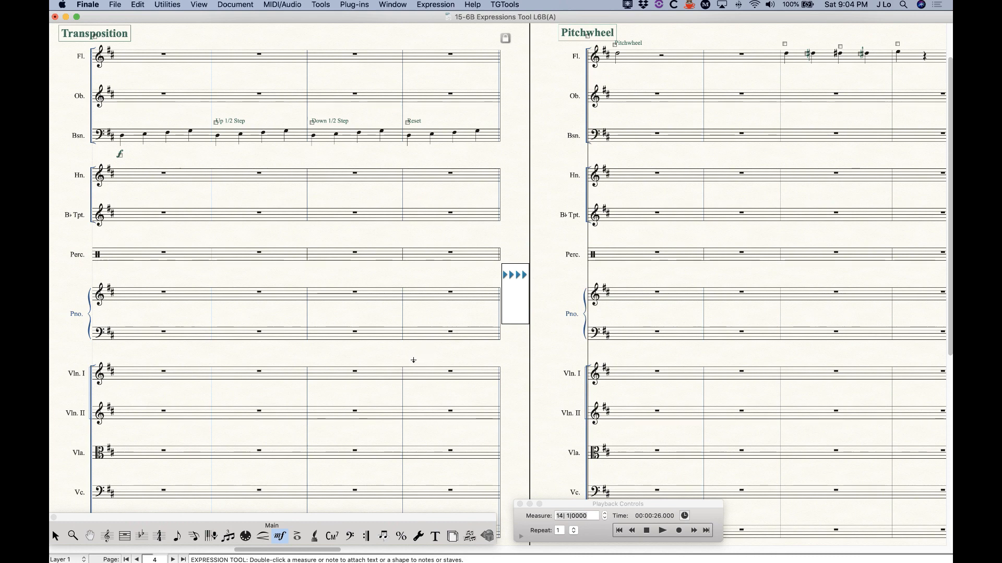
Confirm the Flute's Pitchwheel expression plays back as Pitchwheel value 0, then cancel
scroll(412, 360, "right", 10)
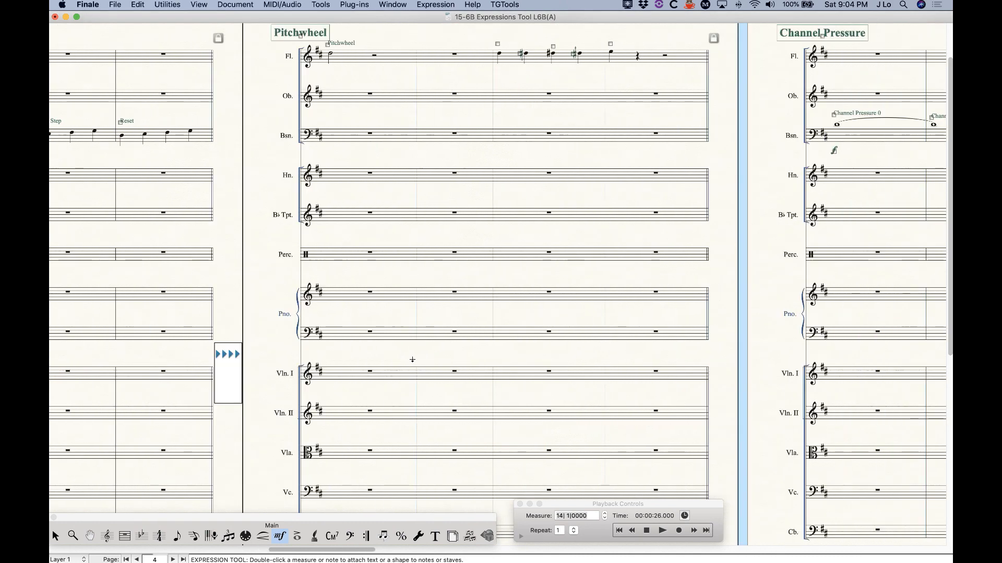
scroll(412, 360, "right", 2)
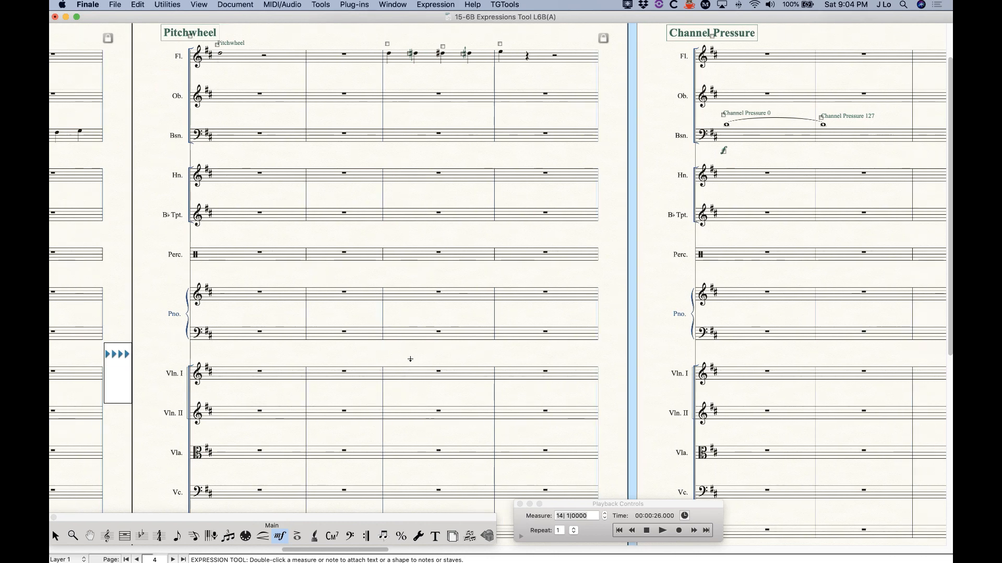
scroll(395, 290, "up", 3)
double_click(218, 102)
double_click(218, 103, "alt")
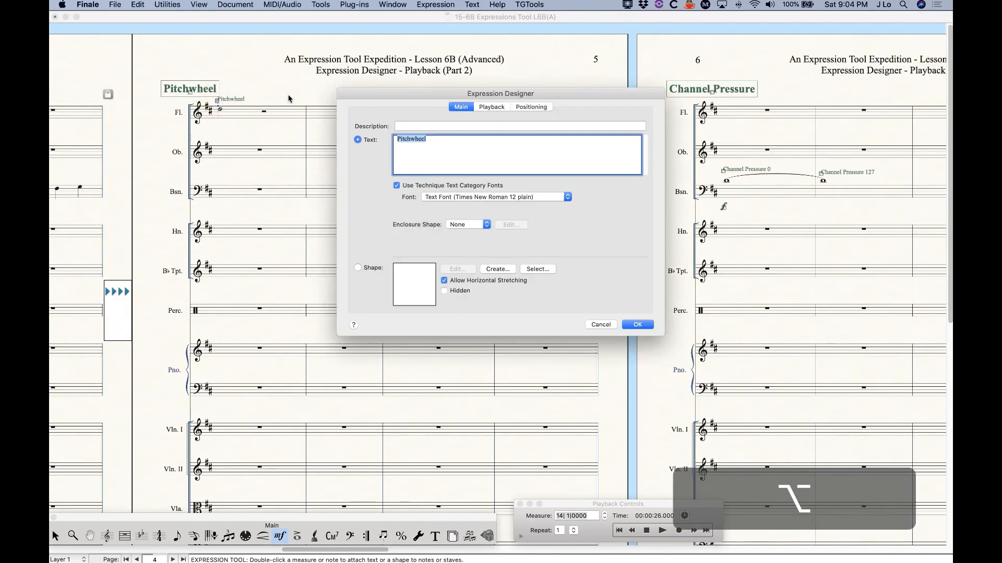
left_click(493, 107)
left_click(414, 139)
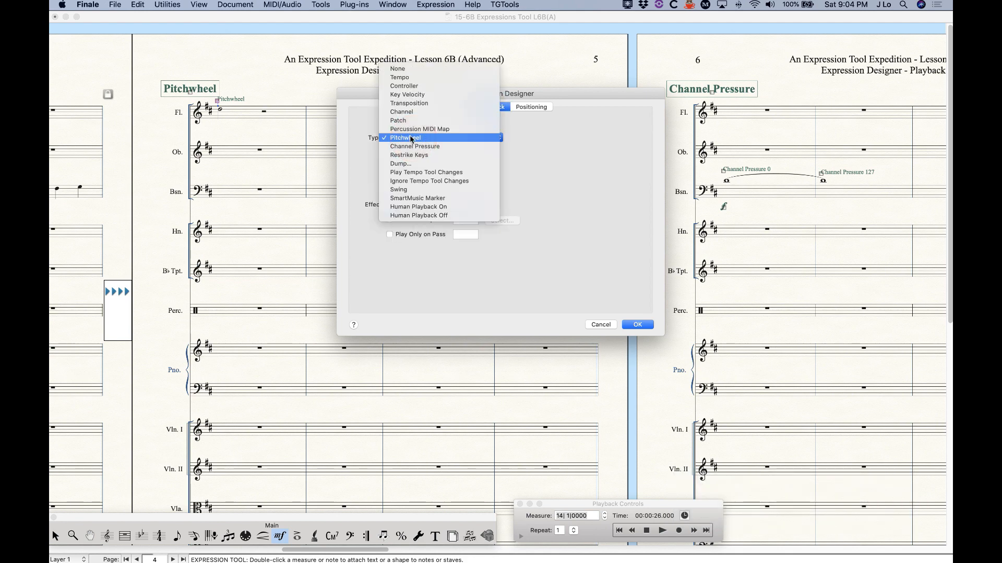
left_click(356, 135)
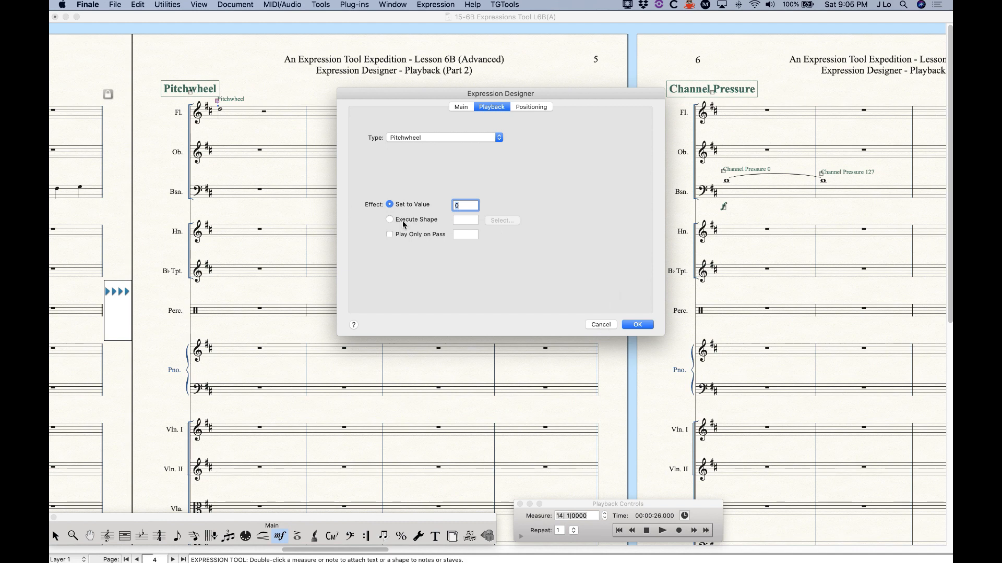
left_click(600, 325)
double_click(220, 108)
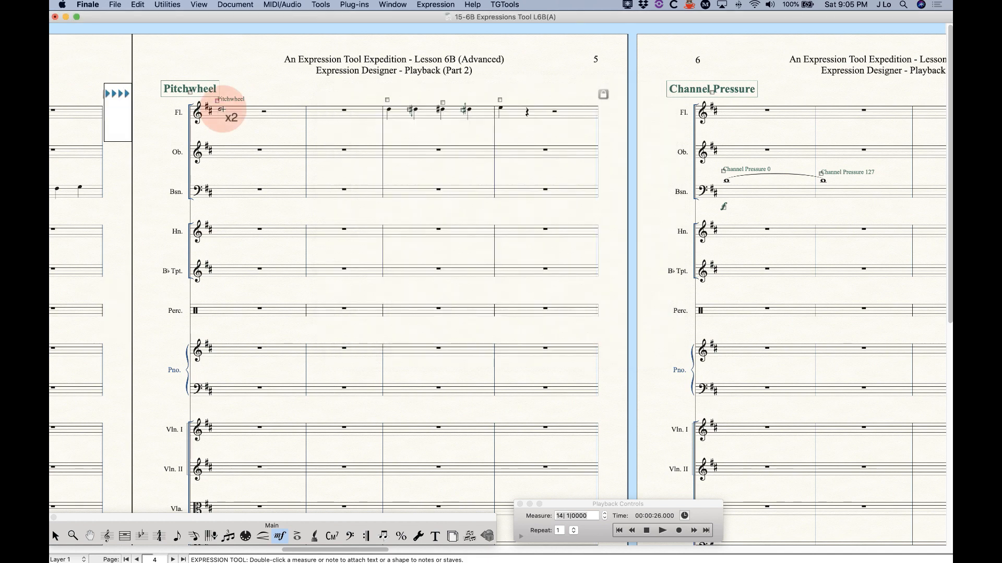
Assign the Pitchwheel Fall expression from the Miscellaneous category to the score
scroll(498, 312, "down", 3)
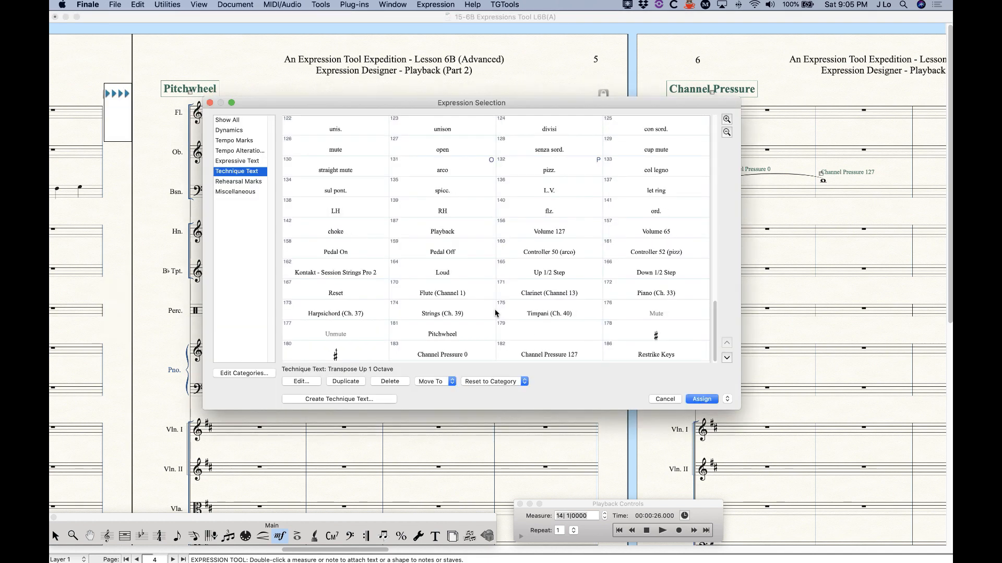
left_click(242, 194)
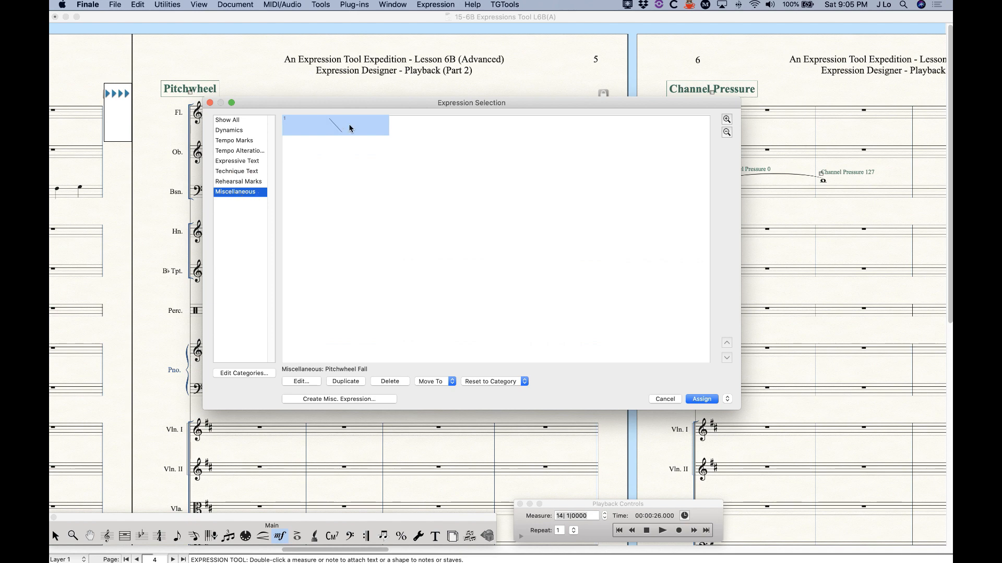
left_click(703, 400)
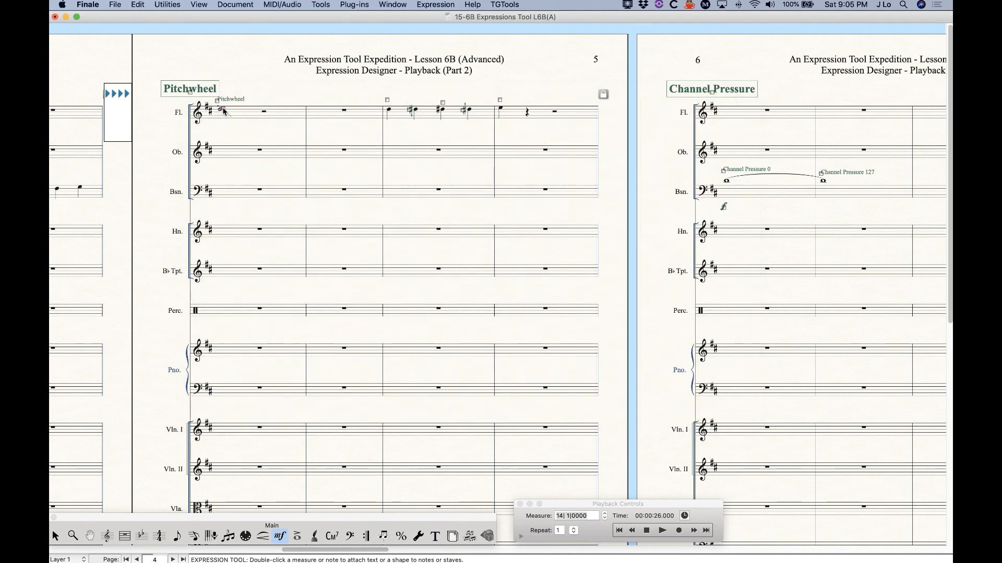
Make the Pitchwheel Fall expression play back executable shape 34 and confirm
double_click(223, 109, "alt")
left_click(501, 106)
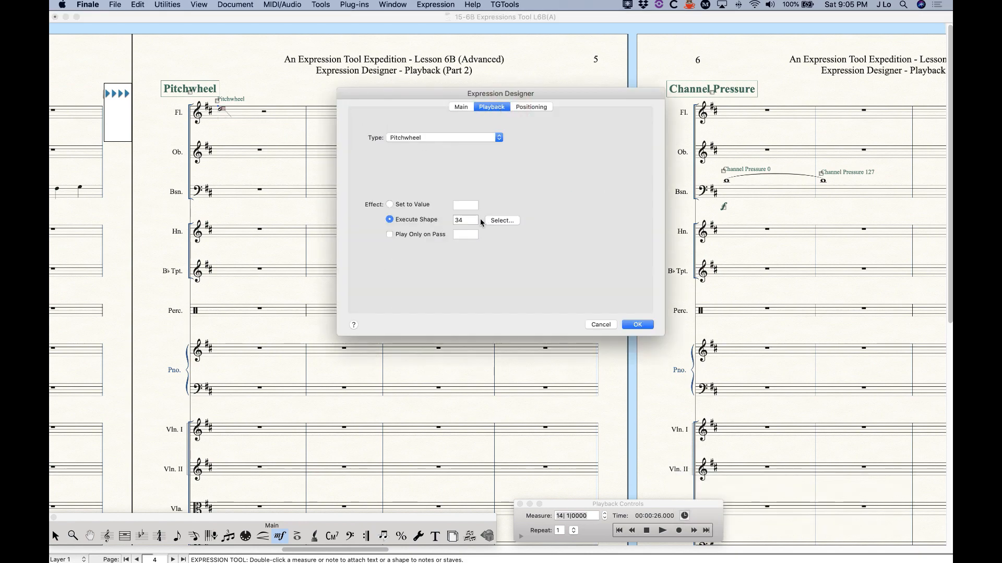
left_click(499, 221)
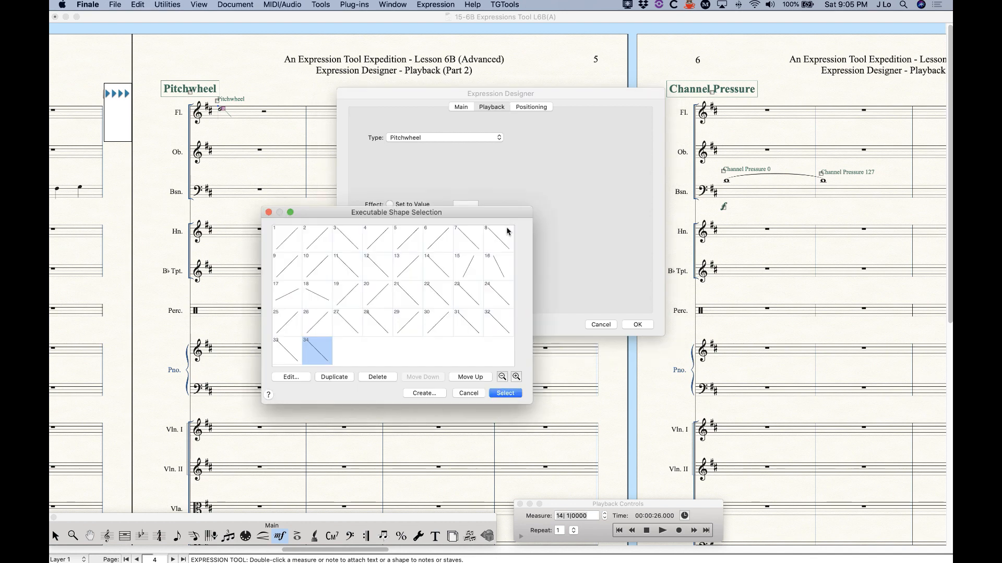
left_click(505, 393)
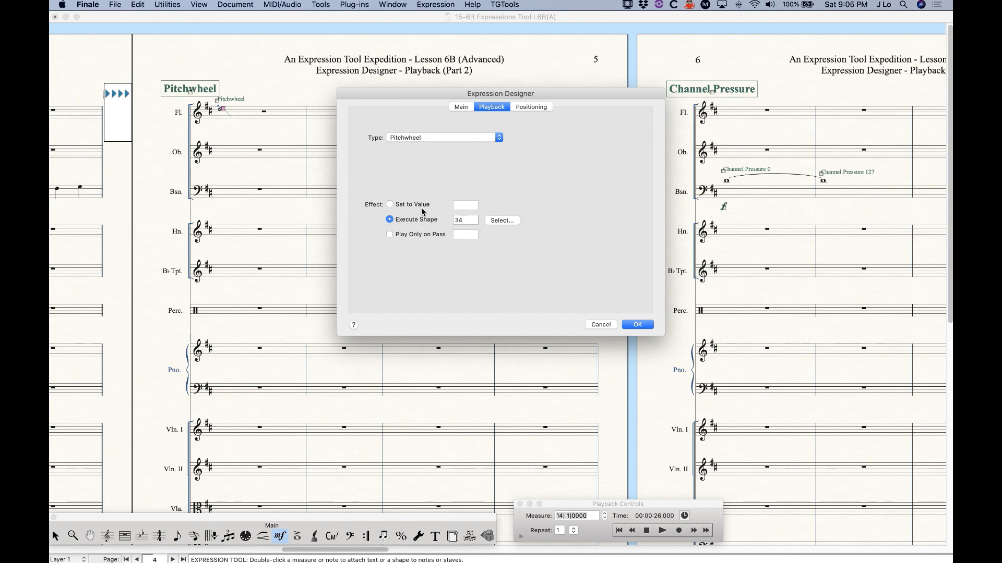
left_click(637, 324)
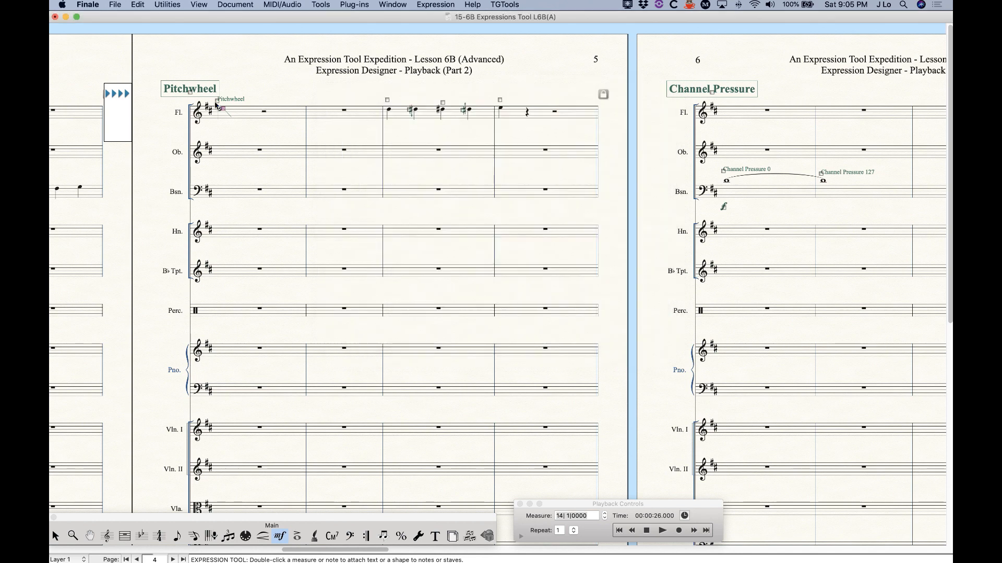
scroll(654, 510, "right", 3)
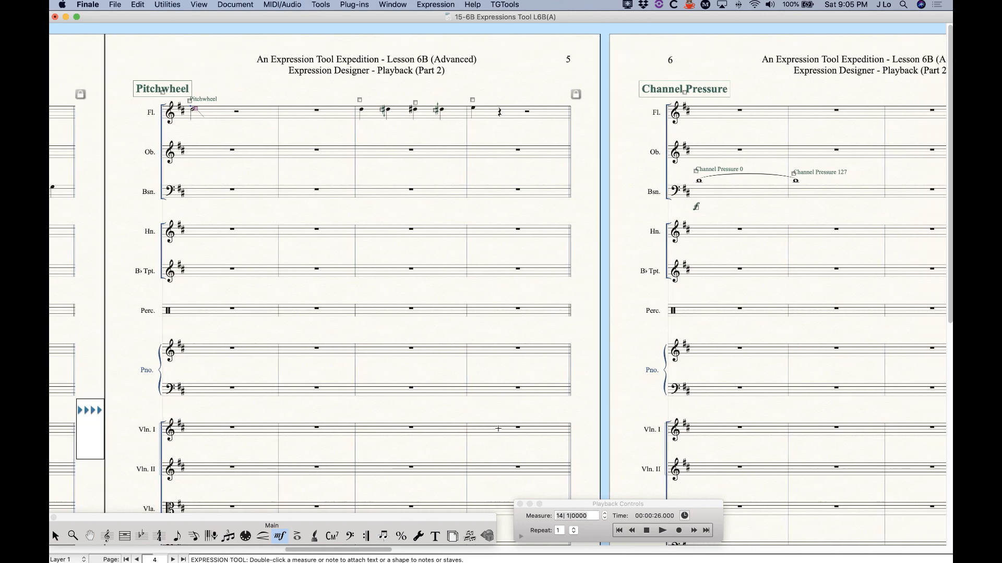
Play the flute's pitch-bend passage from measure 18, then stop
left_click(662, 531)
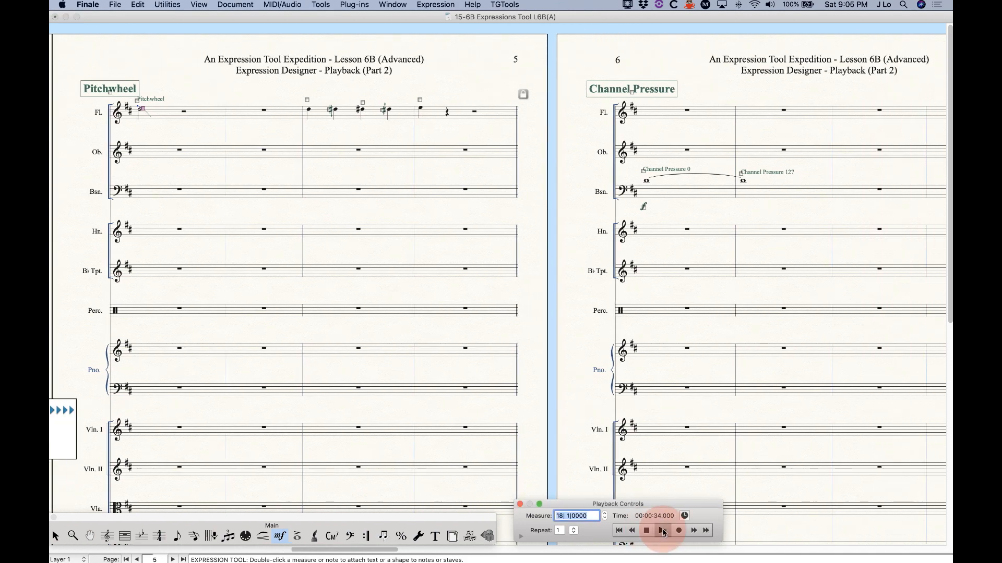
left_click(647, 531)
left_click(646, 530)
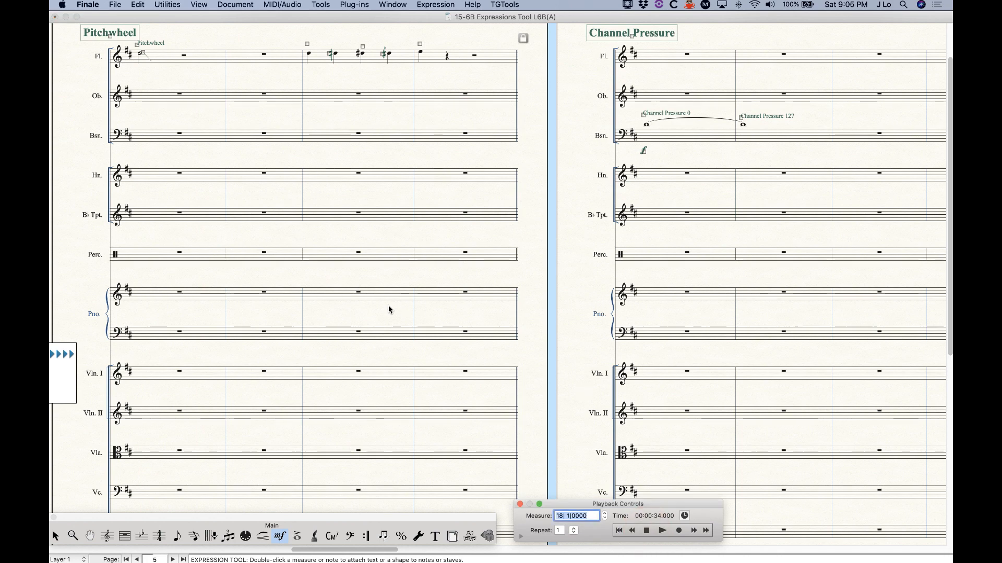
Return to the page top and open the Technique Text expression list containing Pitchwheel
scroll(213, 298, "up", 2)
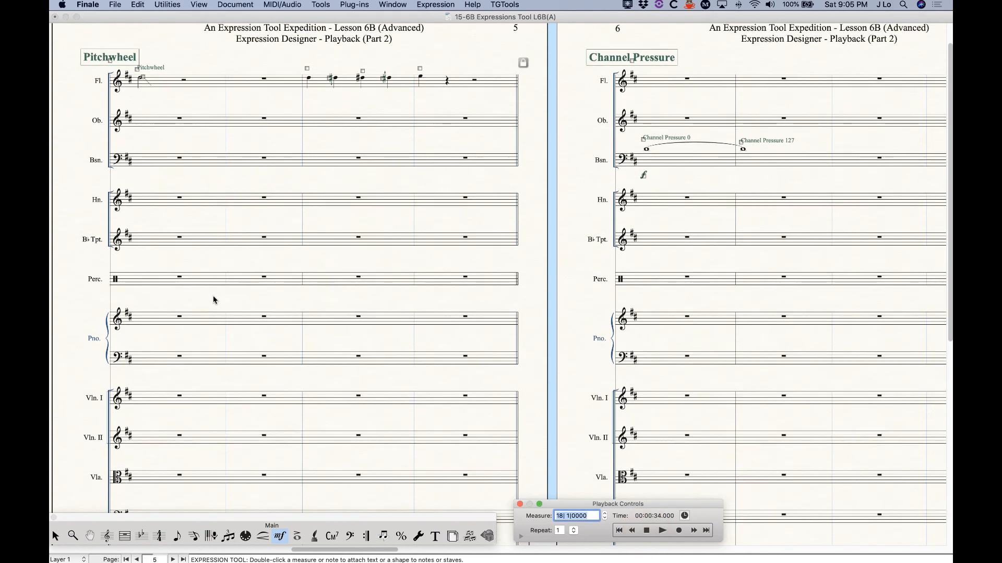
scroll(213, 298, "up", 3)
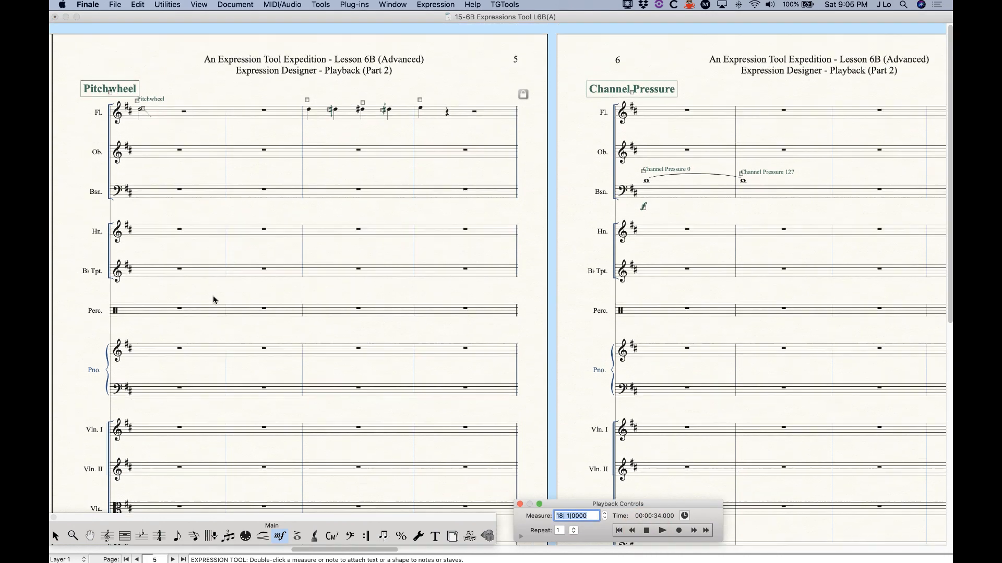
double_click(137, 105)
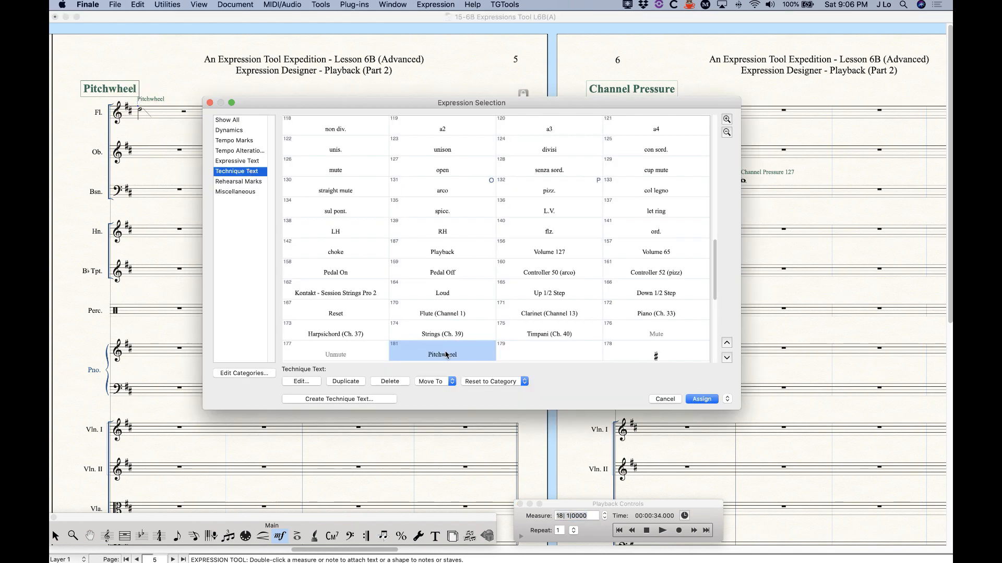
left_click(302, 383)
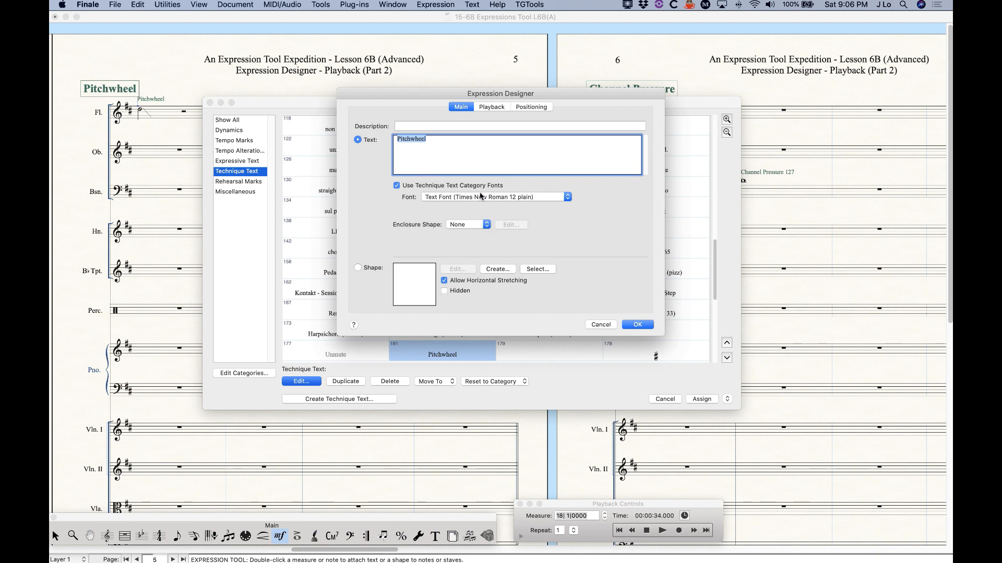
left_click(488, 107)
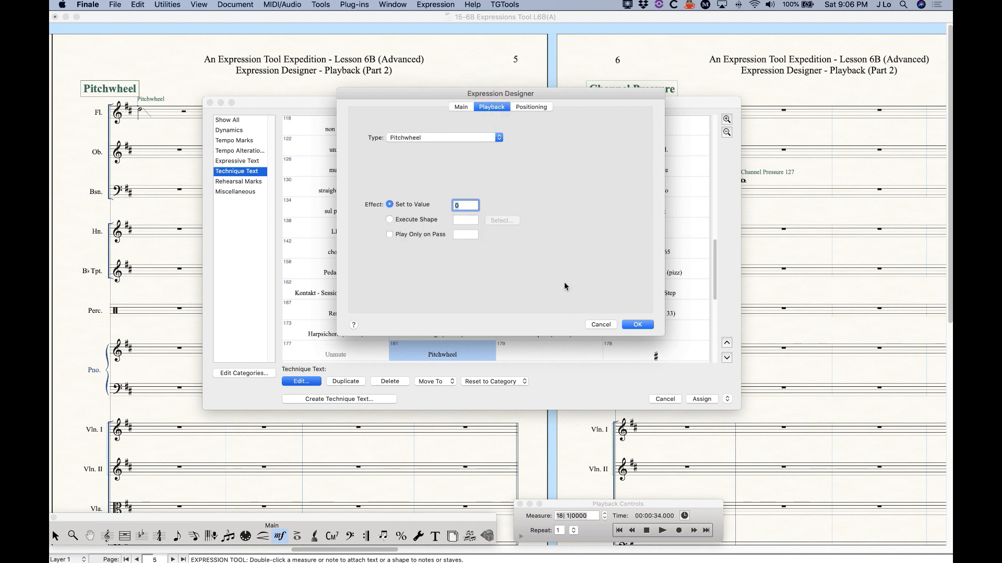
left_click(602, 325)
left_click(662, 400)
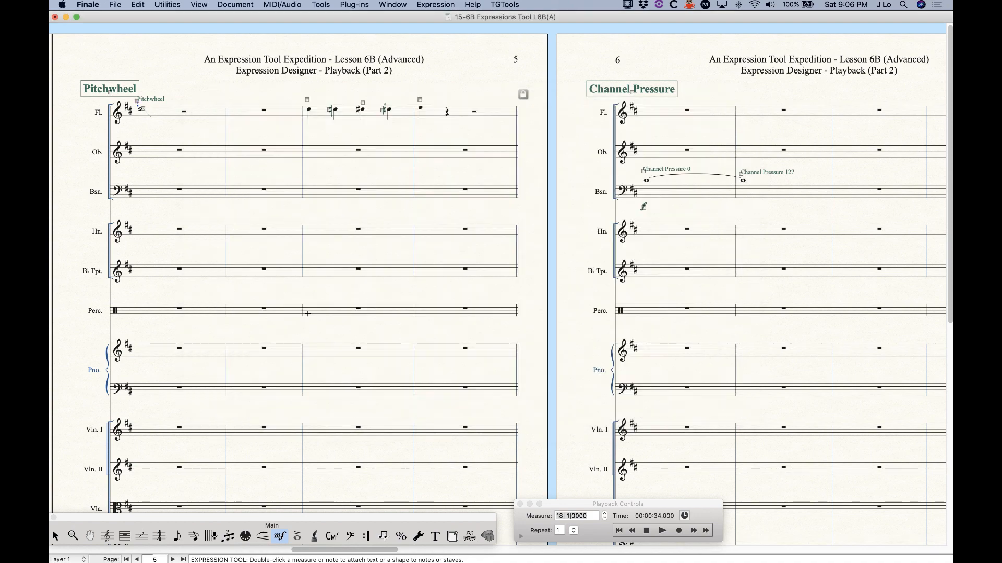
Zoom in and view the second flute note's quarter-sharp expression playback: Pitchwheel 341
scroll(307, 313, "right", 5)
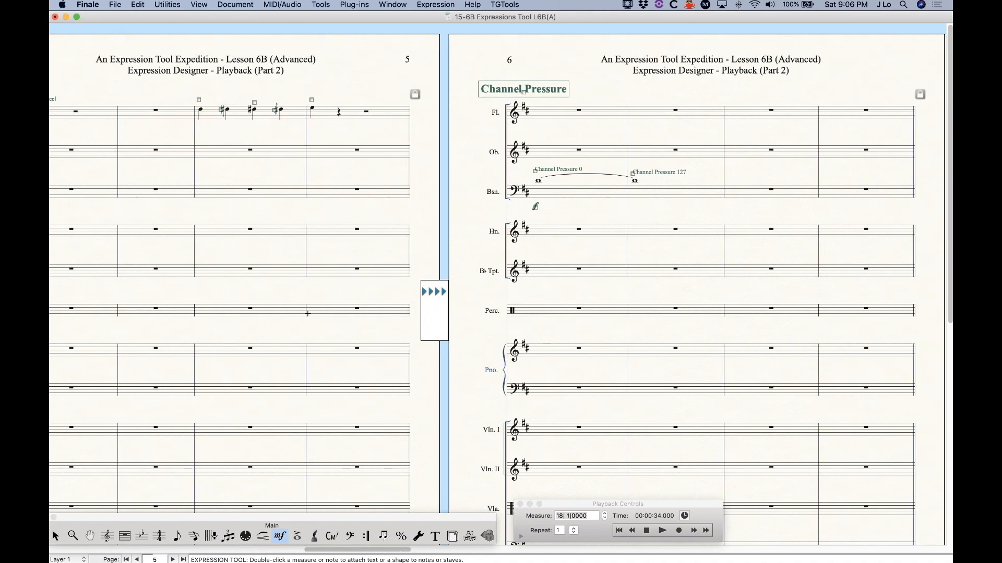
key("super+equal")
key("super+equal")
scroll(331, 326, "right", 1)
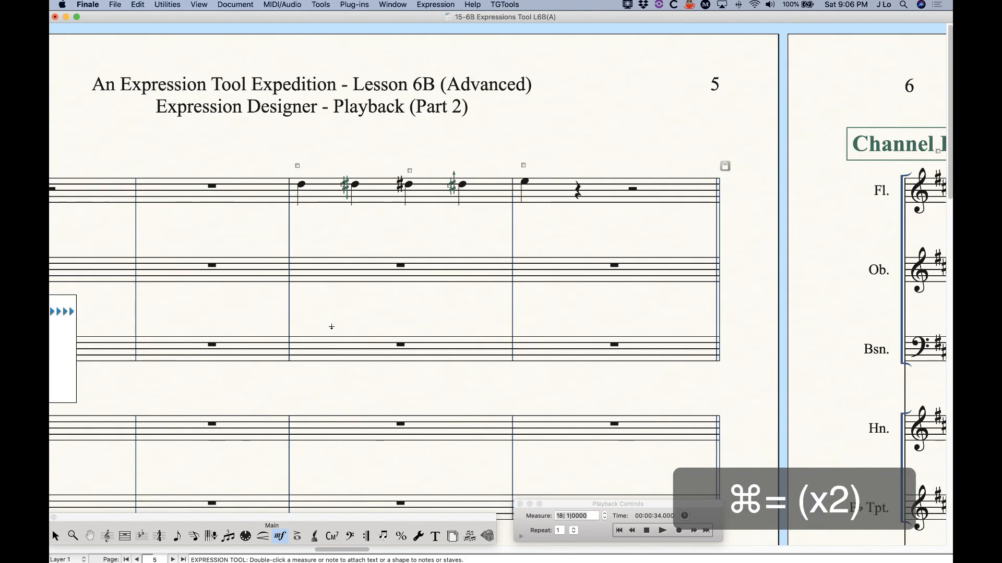
scroll(331, 327, "right", 2)
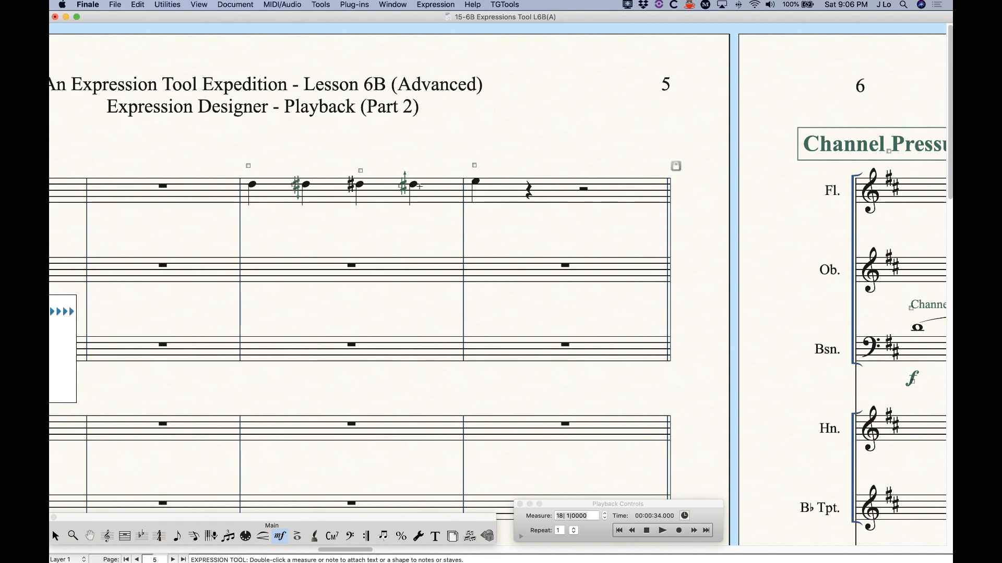
left_click(294, 185)
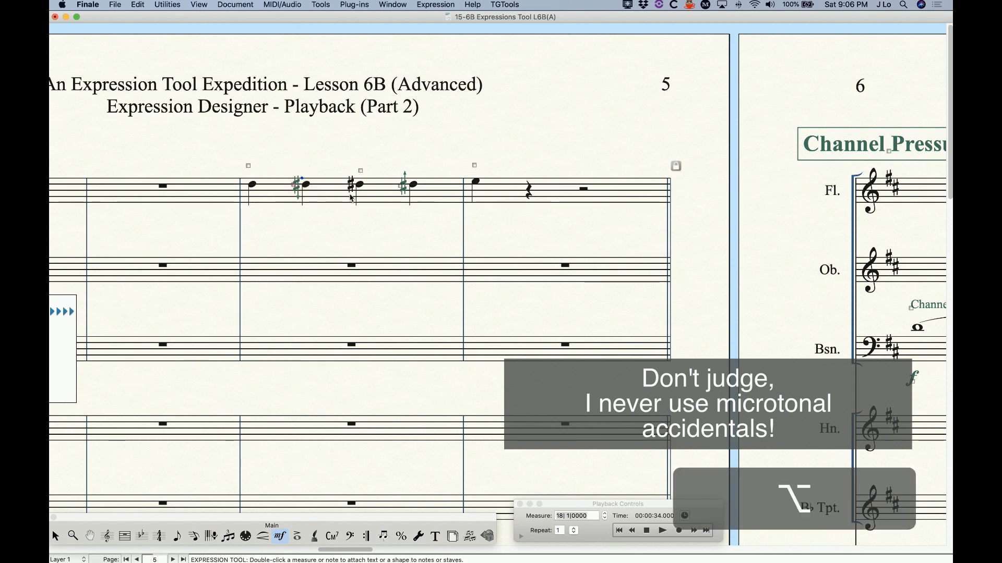
key("alt+Return")
left_click(491, 107)
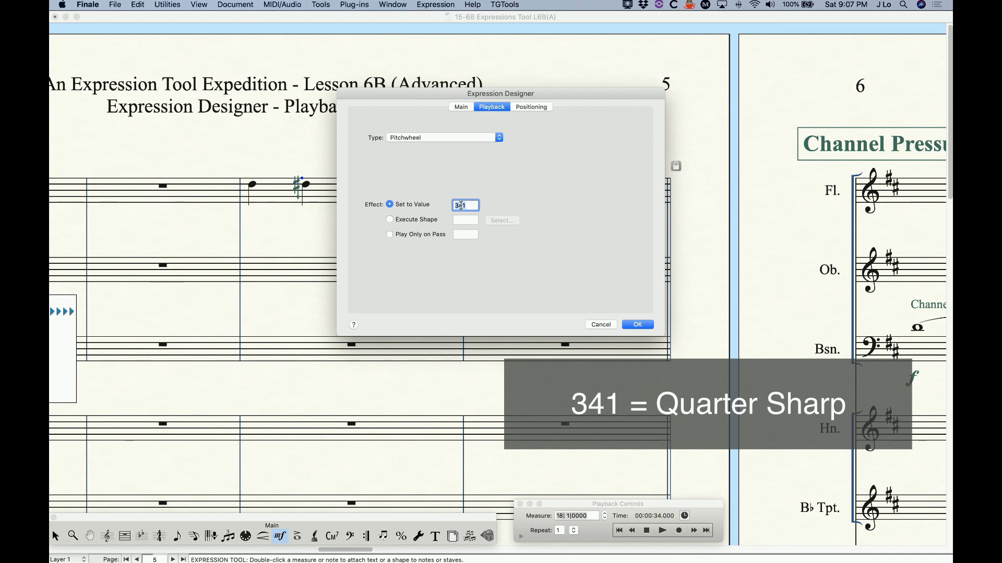
Accept the Pitchwheel value 341 and close the Expression Designer
left_click(637, 325)
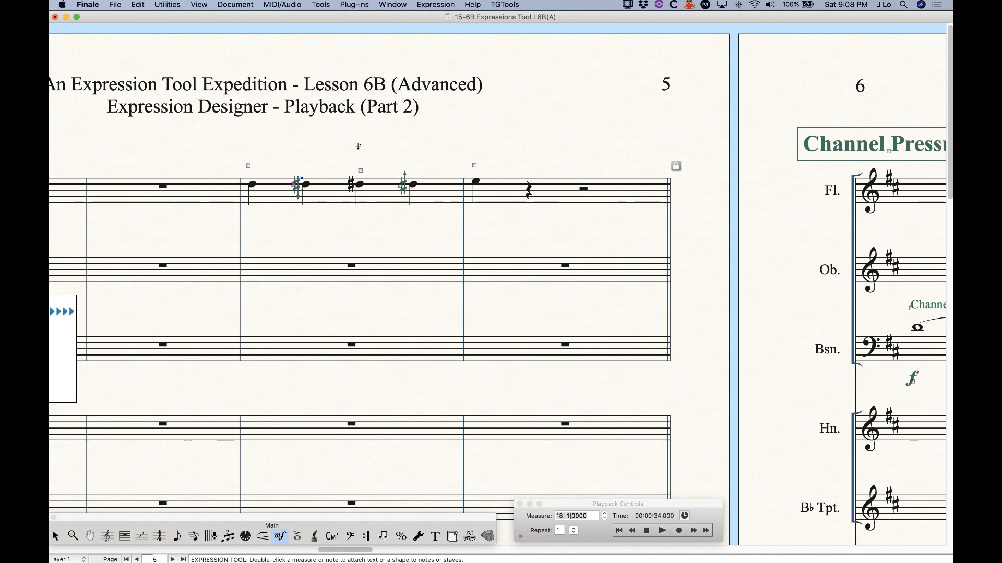
left_click(248, 166)
left_click(360, 171)
double_click(361, 171, "alt")
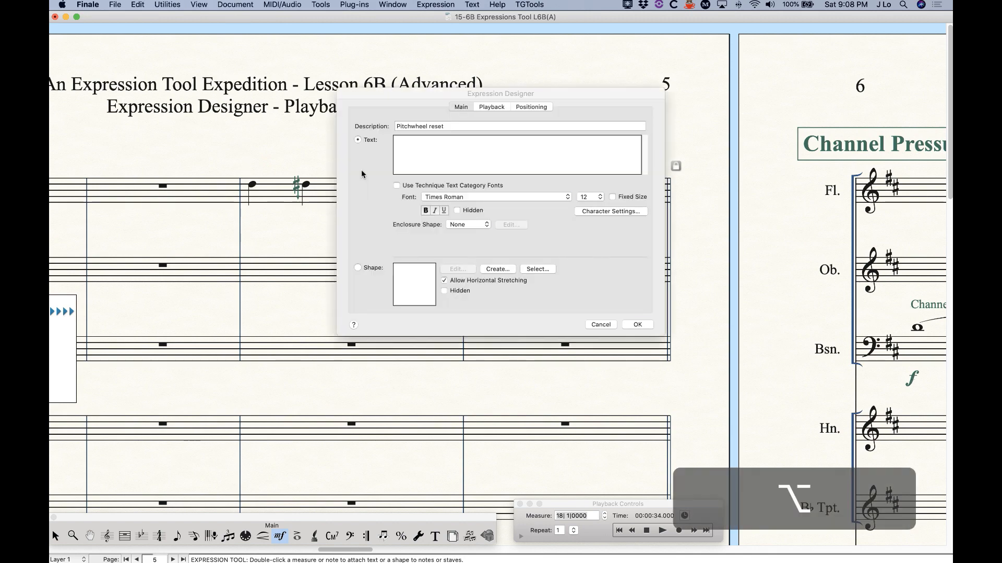
left_click(492, 107)
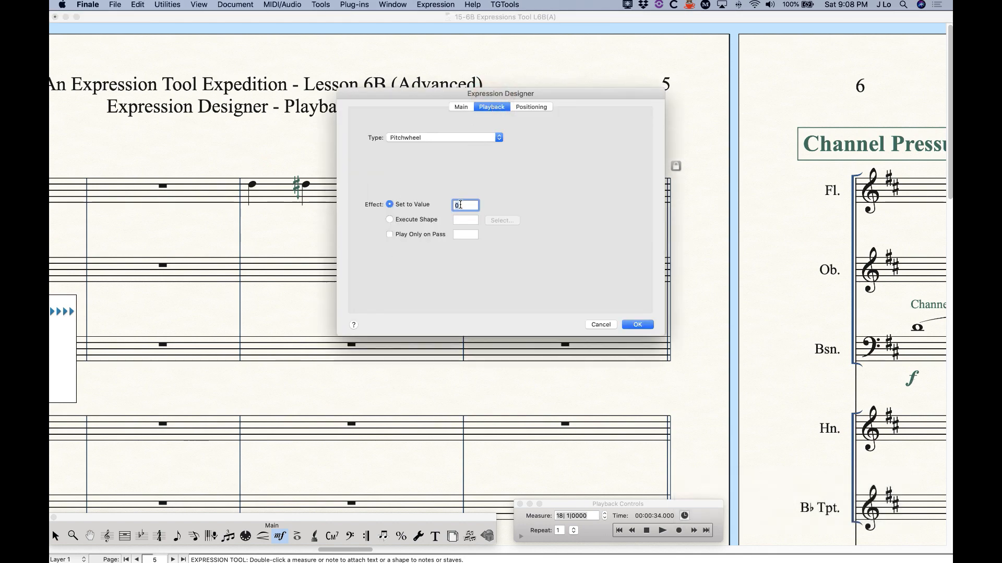
left_click(602, 331)
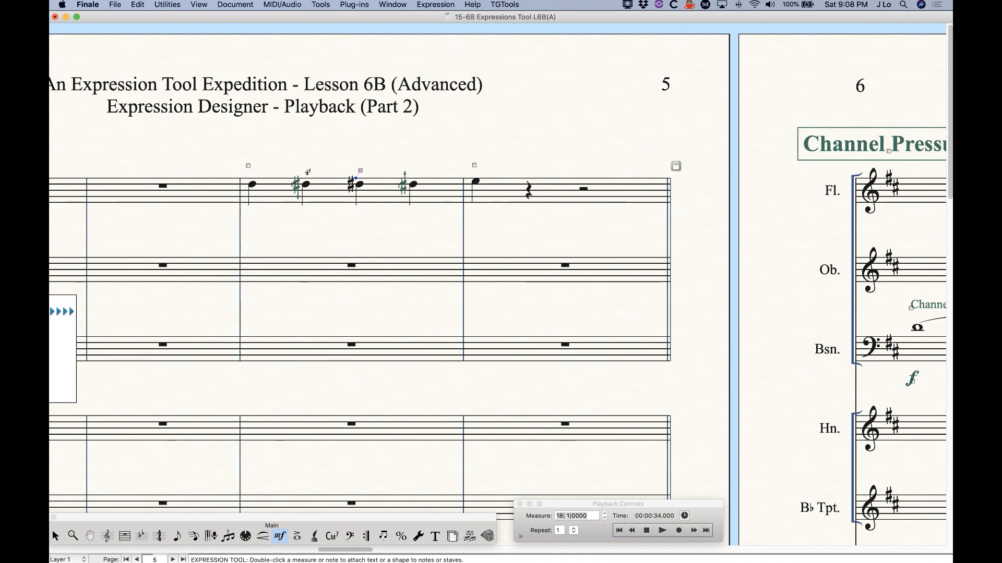
left_click(402, 186)
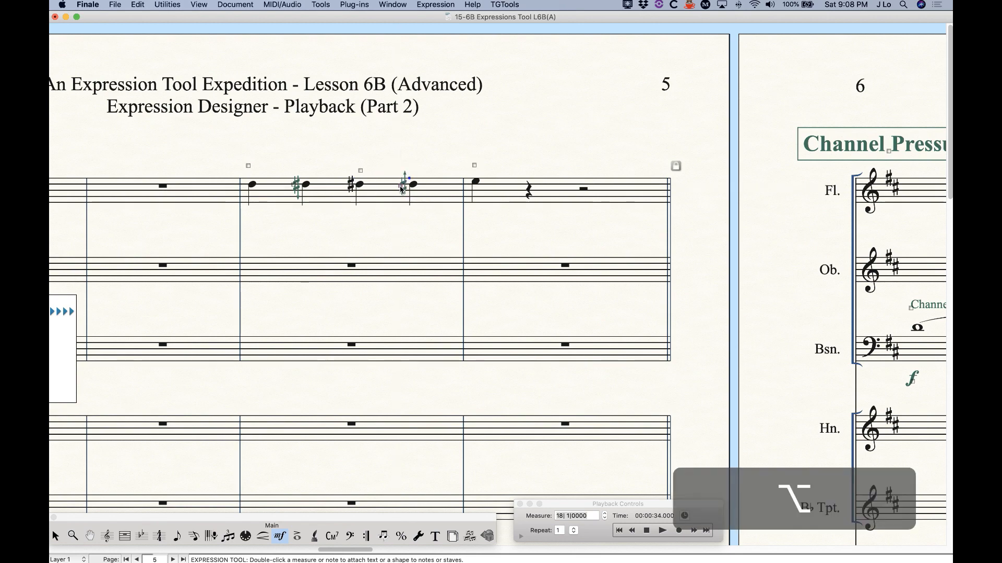
double_click(401, 187, "alt")
left_click(490, 108)
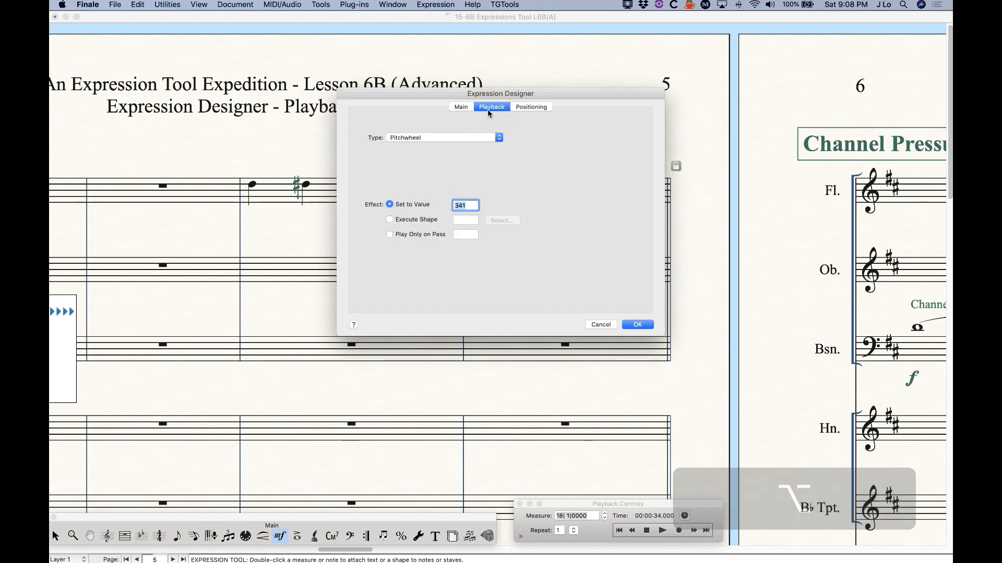
left_click(585, 325)
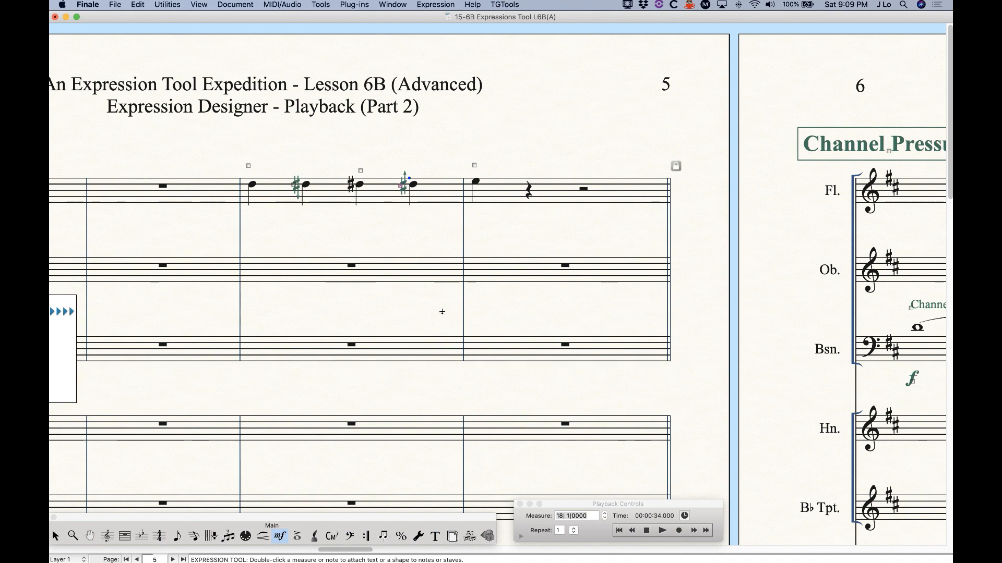
scroll(229, 340, "right", 2)
Play the microtonal flute passage and stop at measure 22
scroll(228, 340, "right", 5)
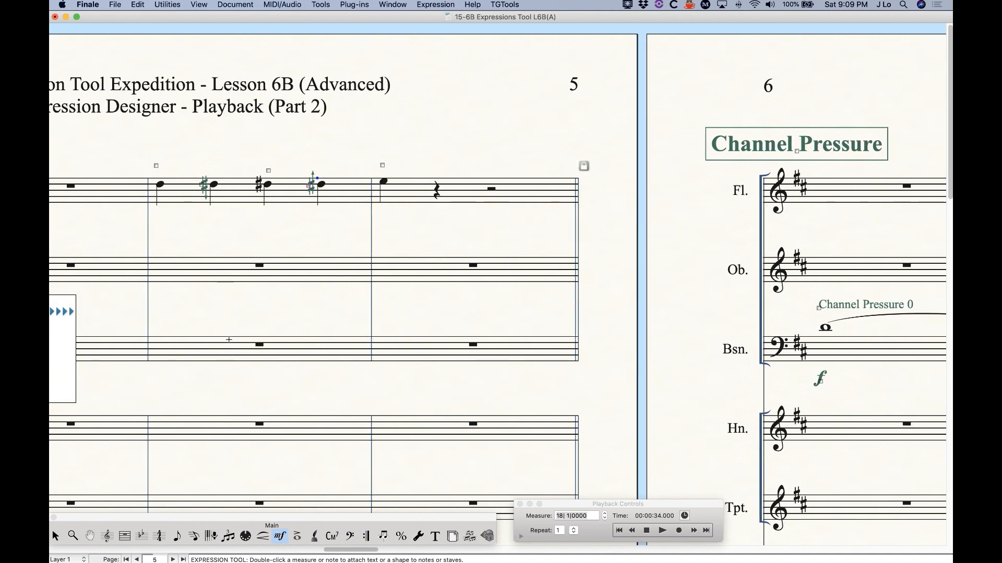
left_click(660, 531)
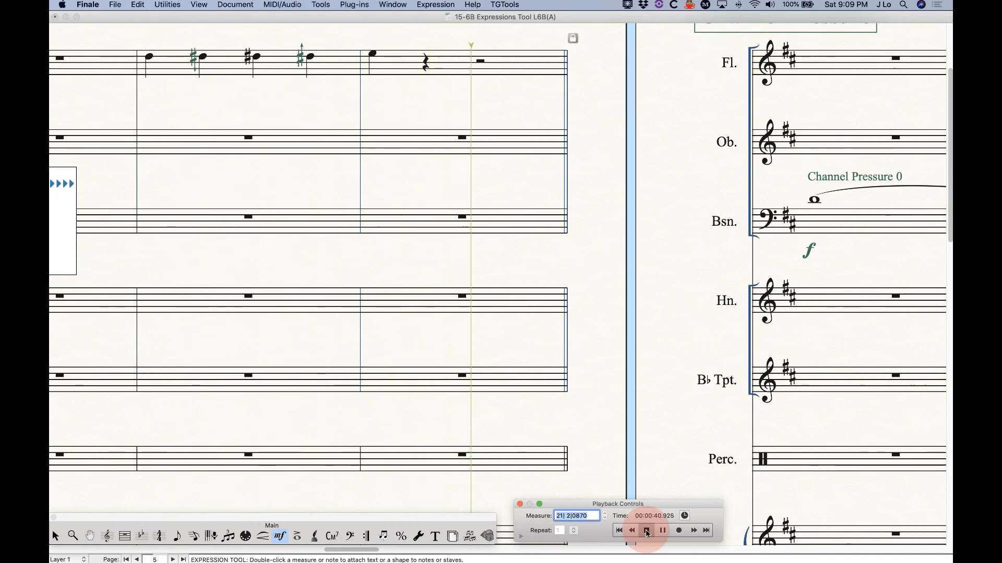
left_click(646, 531)
Scroll to the Bassoon's Channel Pressure 0 and 127 example on page 6
left_click(311, 319)
scroll(307, 328, "left", 14)
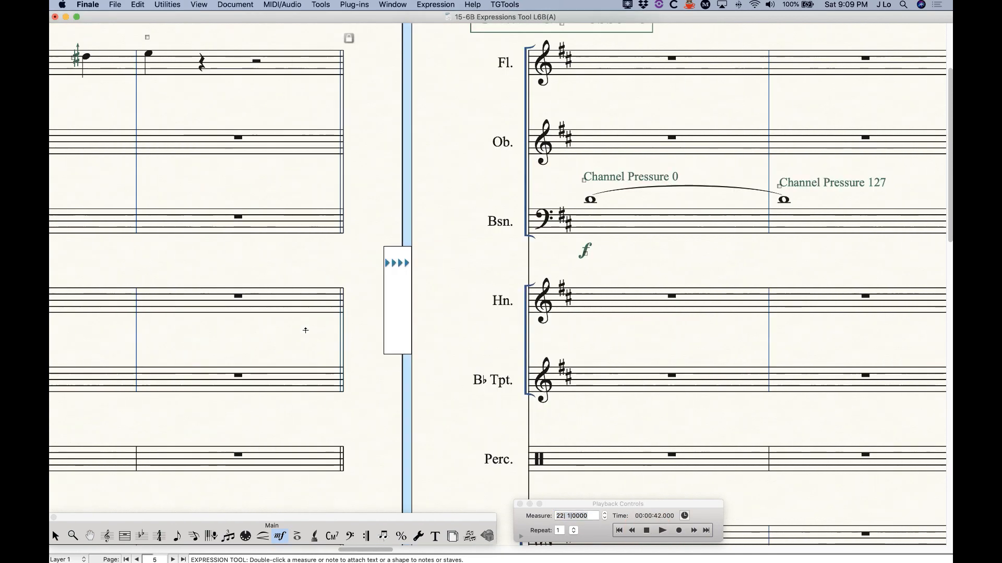
scroll(308, 334, "up", 3)
scroll(322, 370, "left", 1)
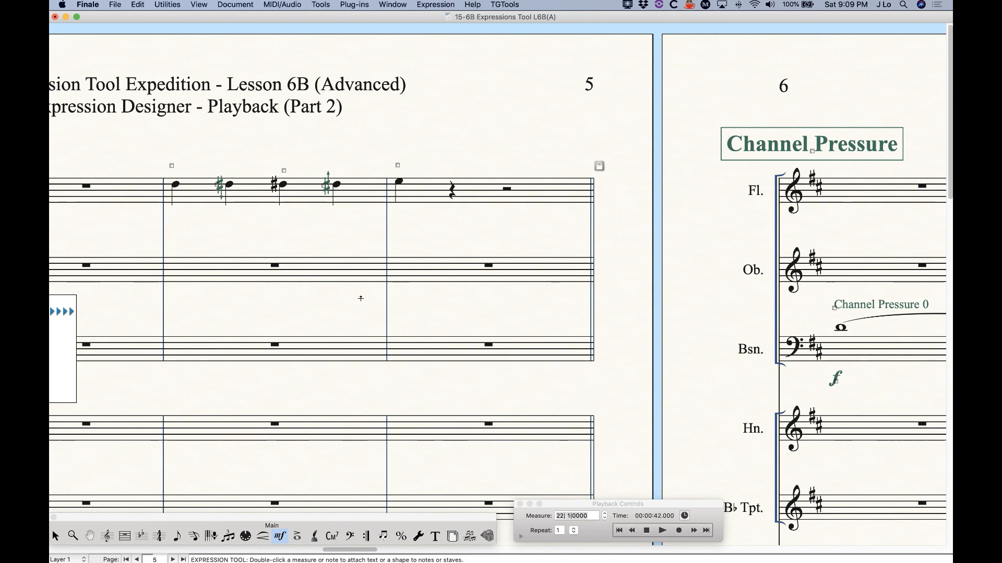
scroll(532, 356, "right", 15)
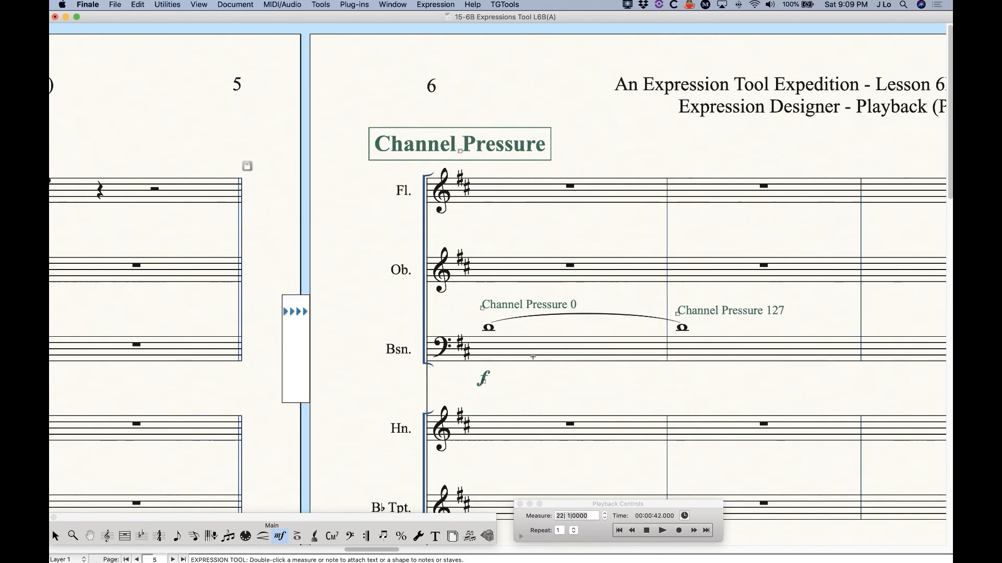
scroll(395, 364, "down", 5)
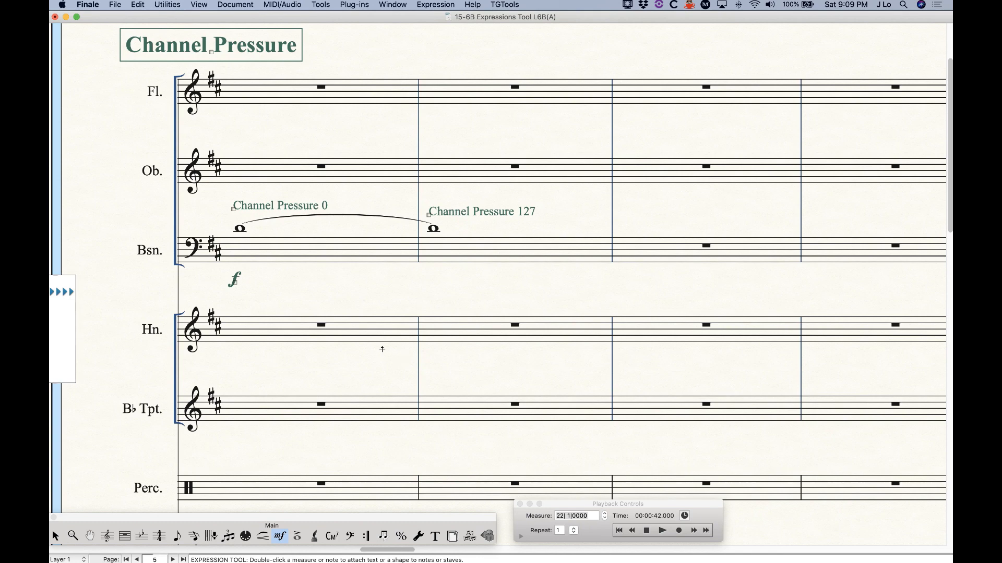
scroll(389, 346, "right", 3)
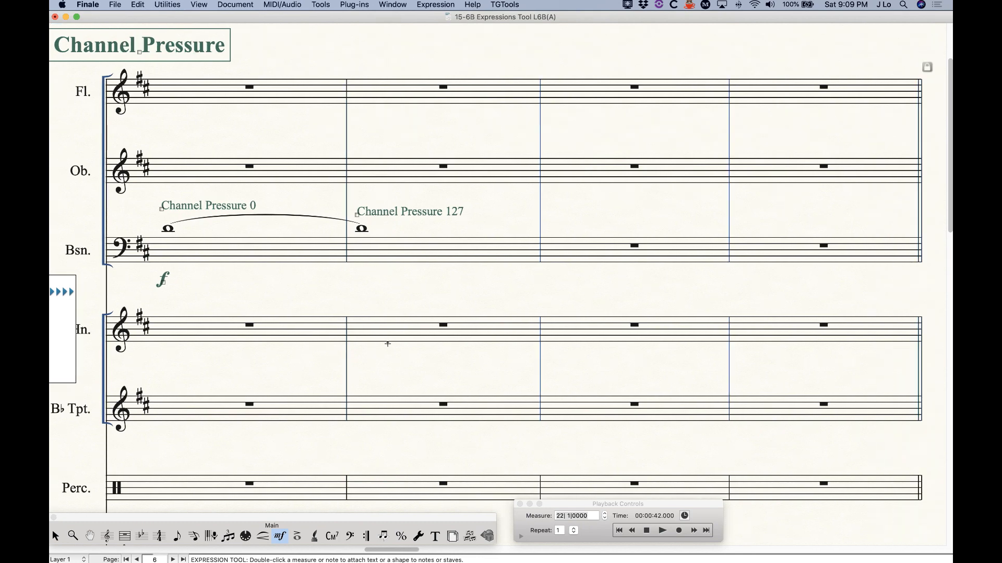
double_click(161, 209, "alt")
left_click(491, 107)
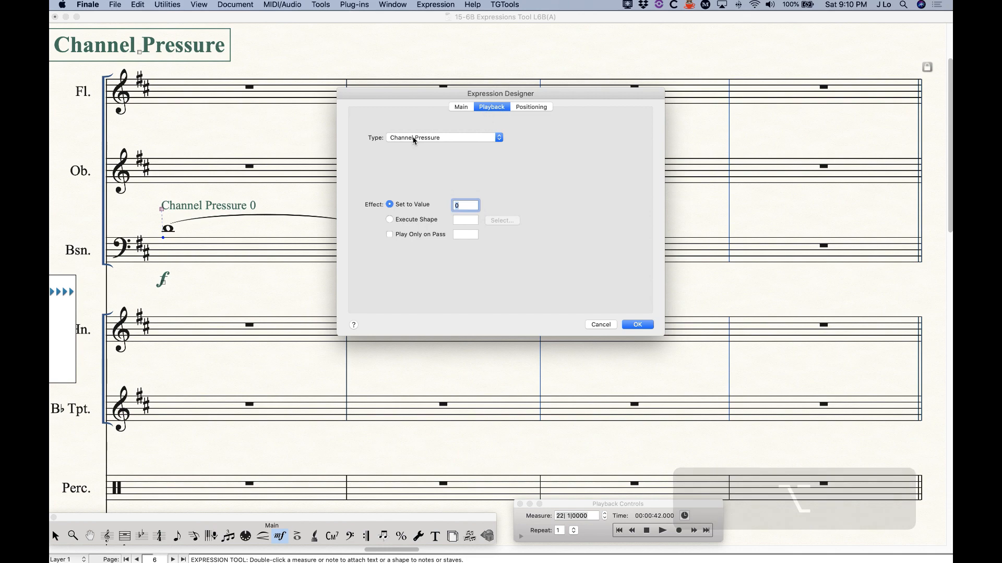
left_click(393, 138)
left_click(393, 138)
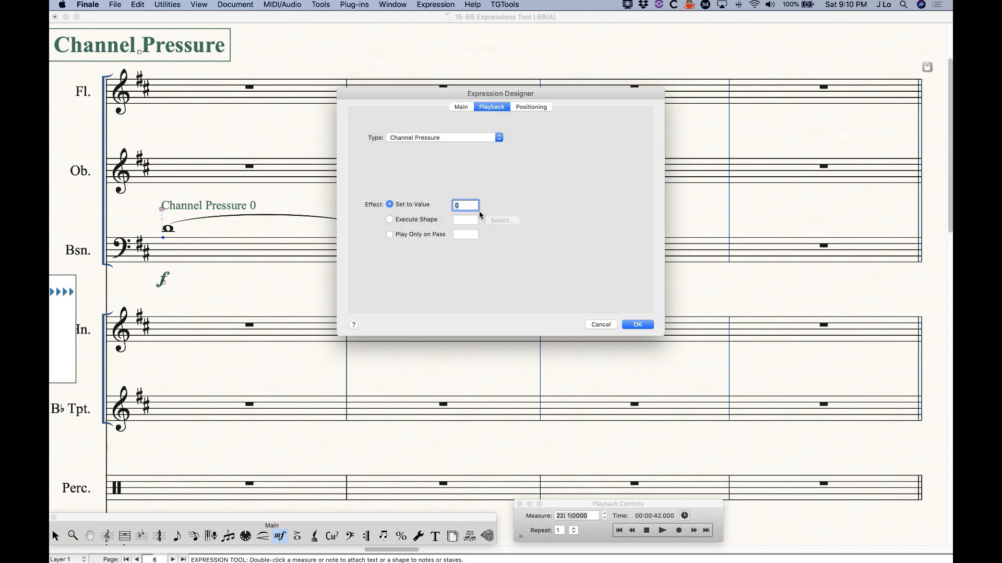
left_click(600, 323)
left_click(357, 216)
double_click(357, 216)
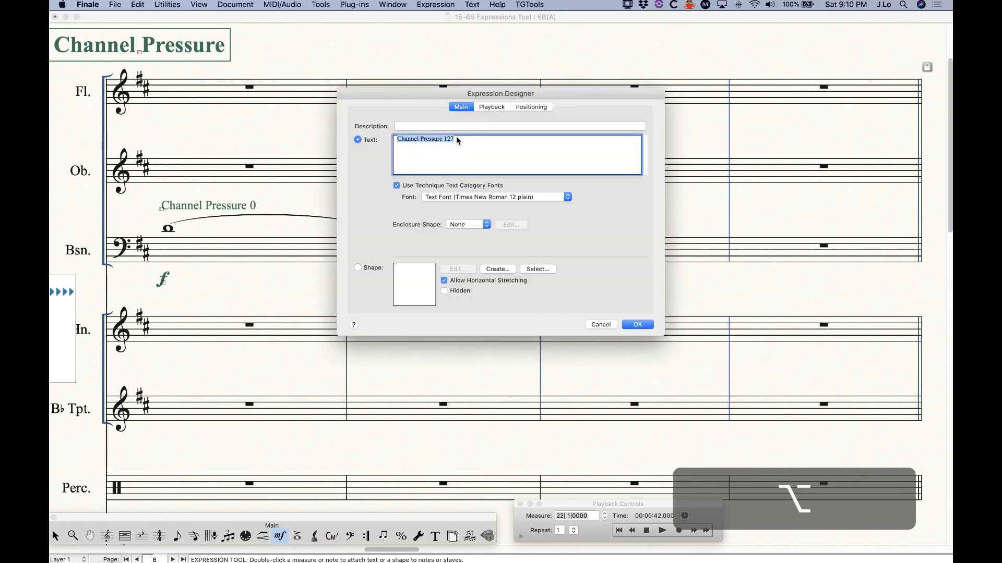
left_click(480, 108)
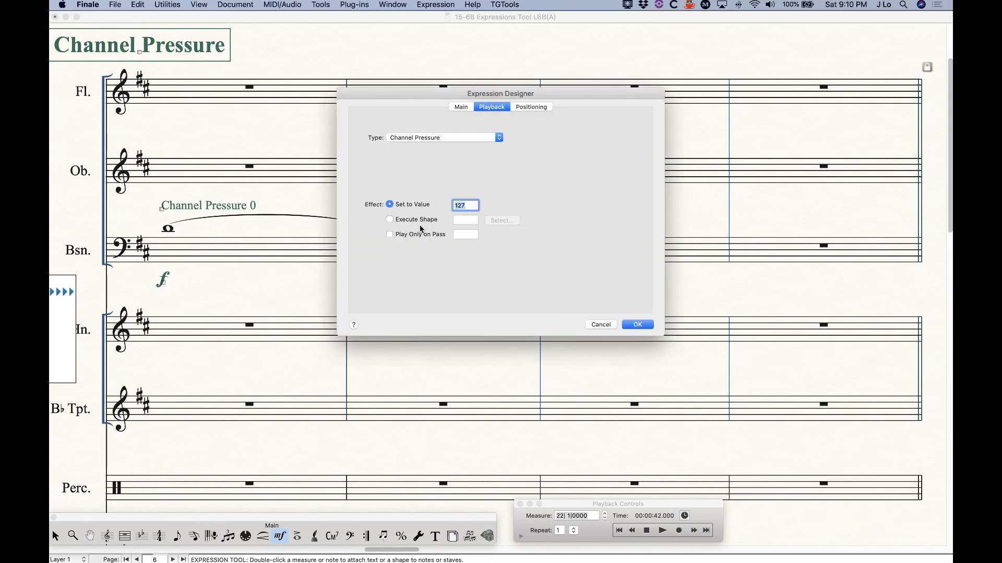
left_click(603, 325)
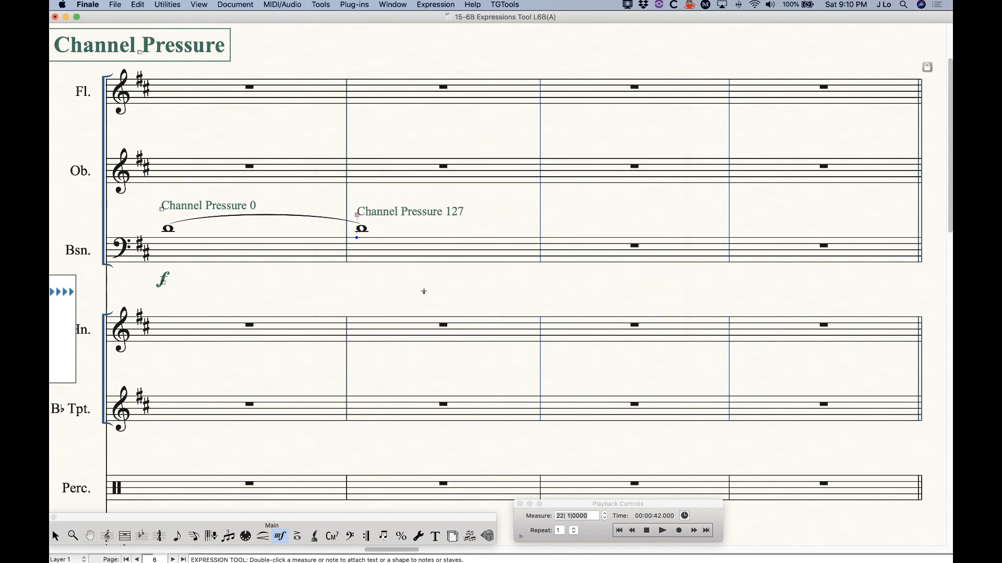
Play and stop the bassoon's Channel Pressure passage, then return to the Selection Tool
left_click(660, 532)
left_click(660, 532)
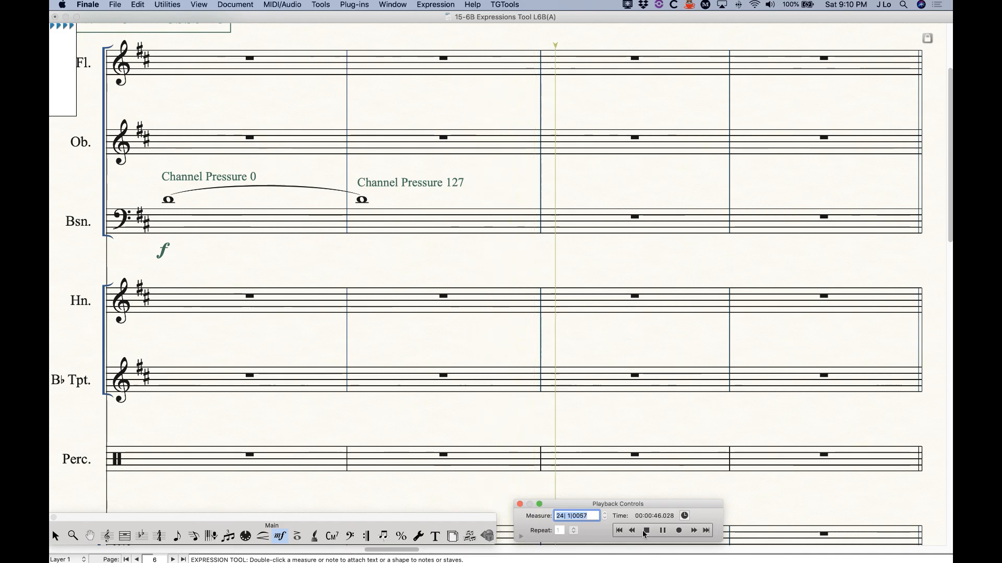
left_click(644, 530)
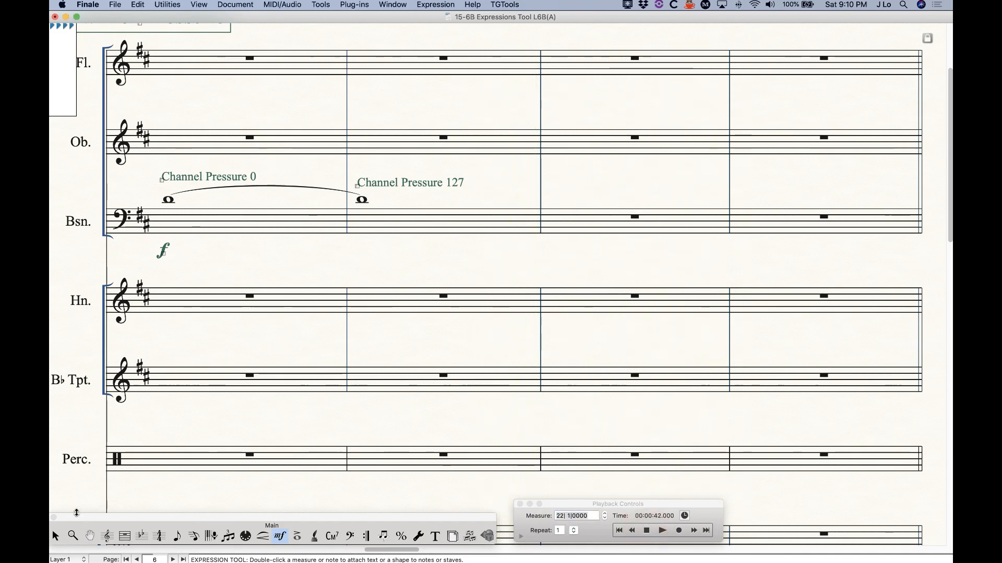
left_click(56, 536)
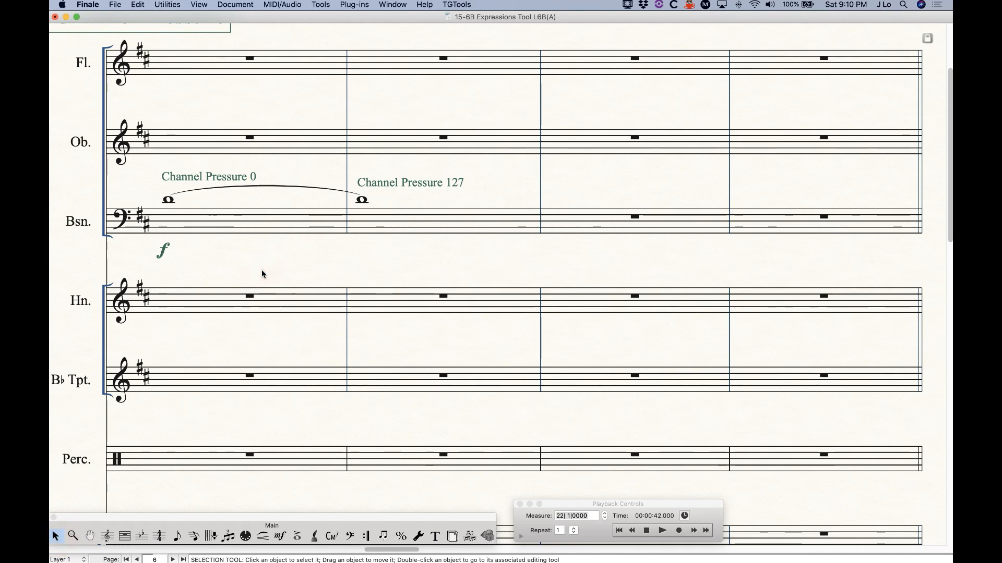
Copy bassoon measures 1–2, with Channel Pressure 0 and 127, into the horn and clear the bassoon
left_click(243, 216)
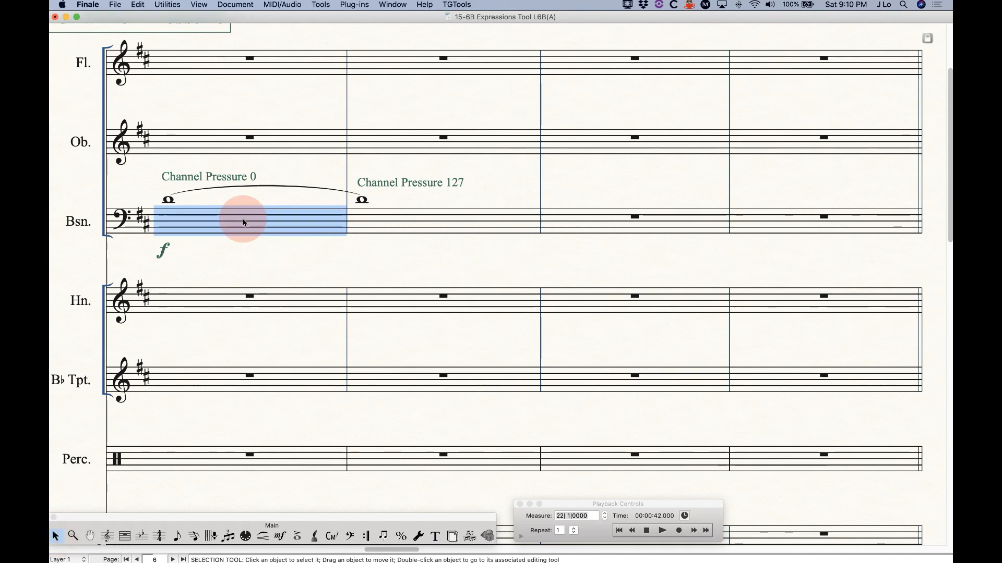
left_click(419, 223, "shift")
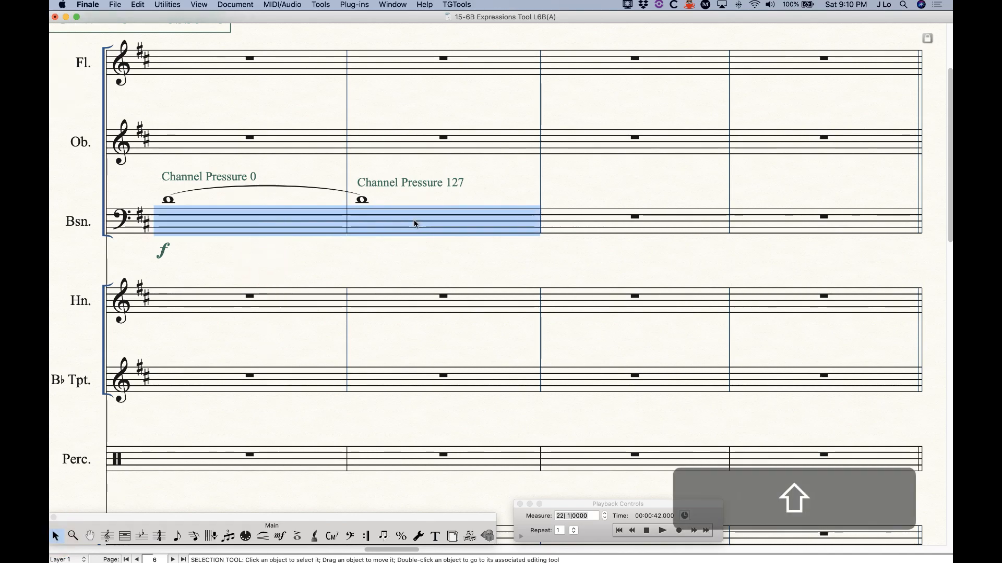
left_click(231, 303, "alt")
key("BackSpace")
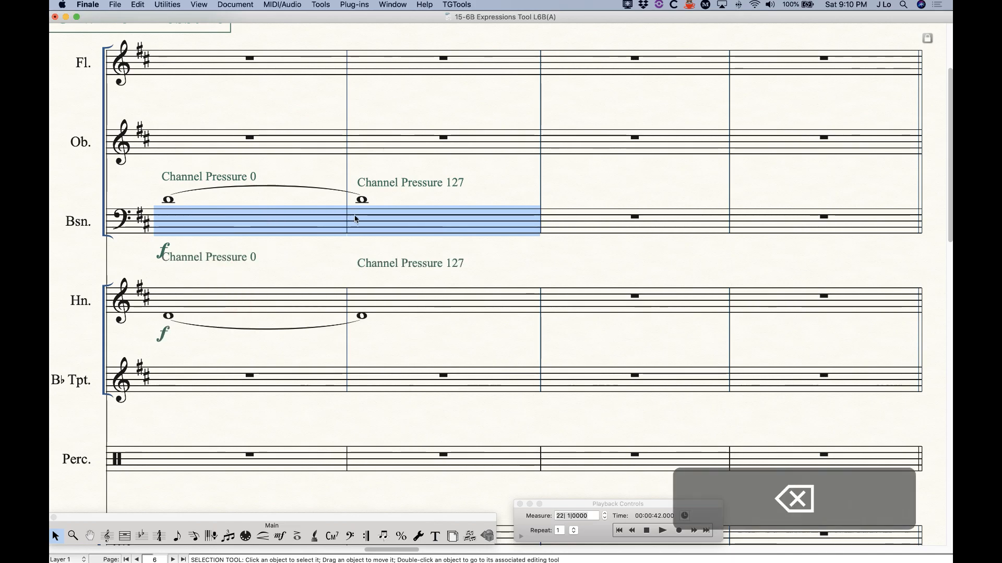
key("super+d")
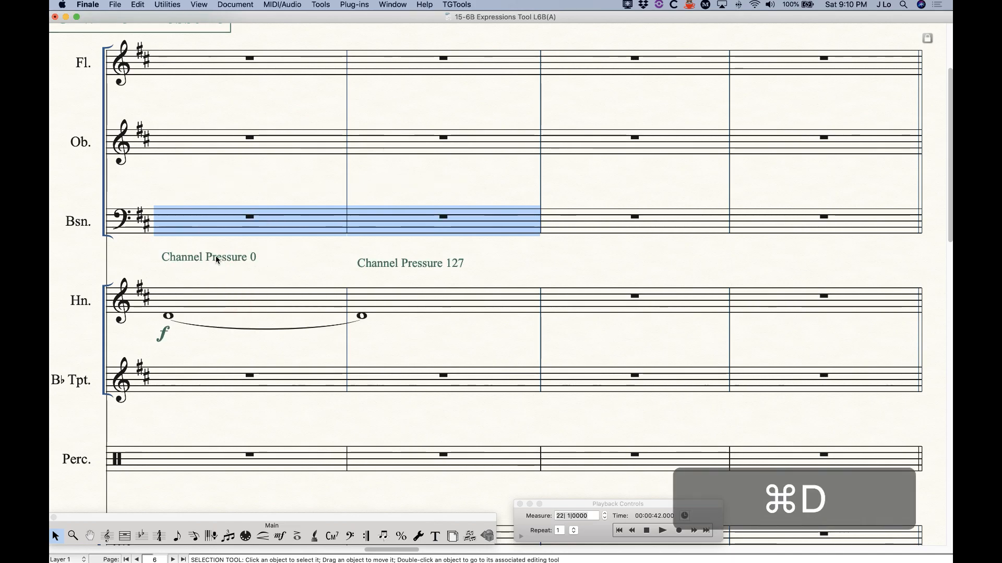
left_click(291, 260)
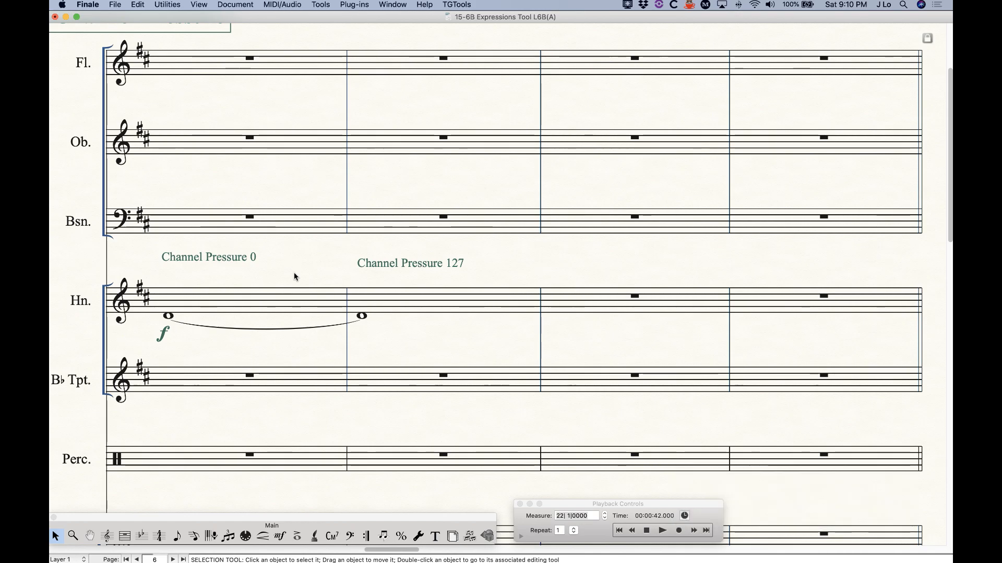
Play back the horn's channel pressure swell through measure 24, then stop
scroll(307, 336, "down", 1)
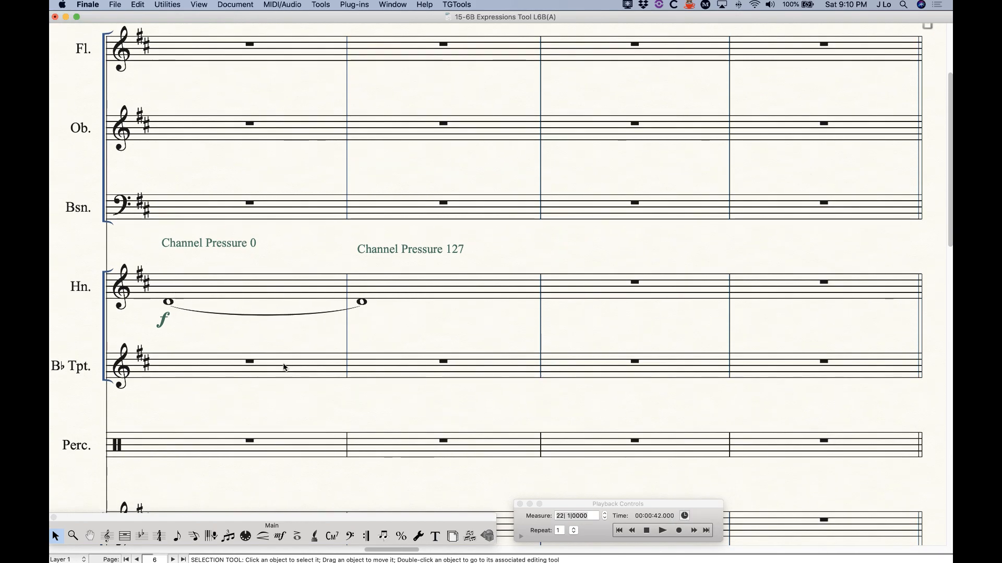
scroll(280, 375, "down", 2)
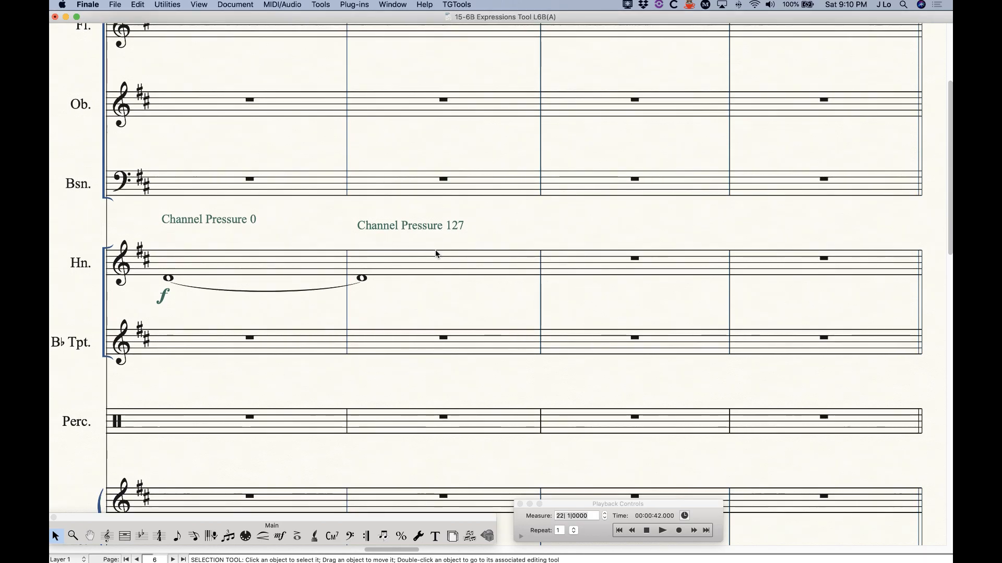
scroll(515, 407, "up", 1)
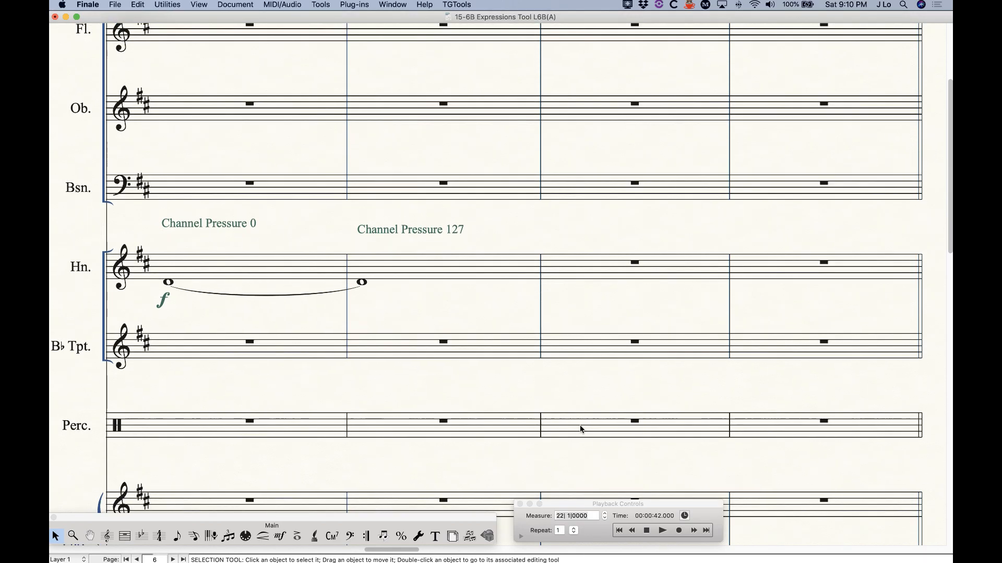
left_click(646, 531)
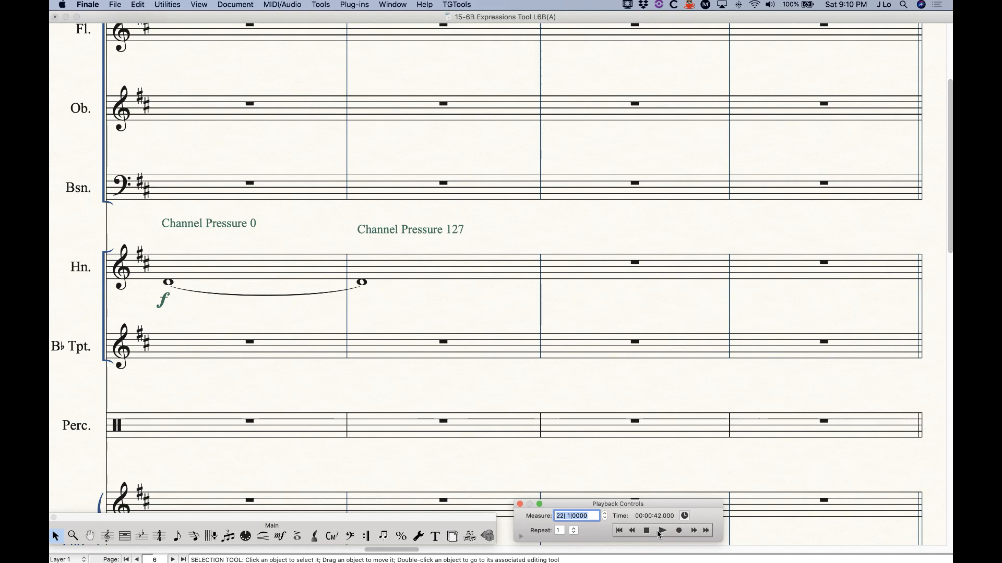
left_click(661, 531)
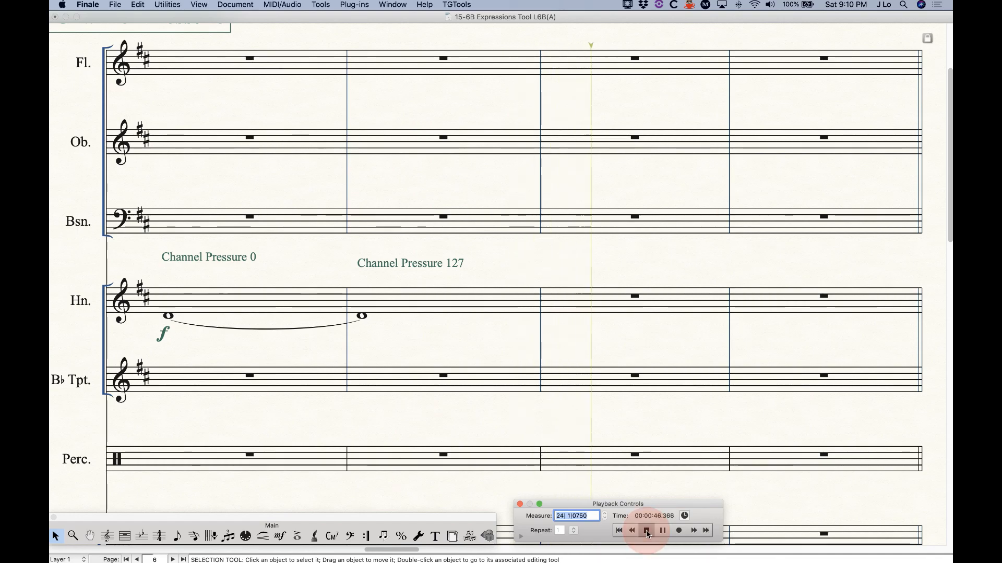
left_click(647, 531)
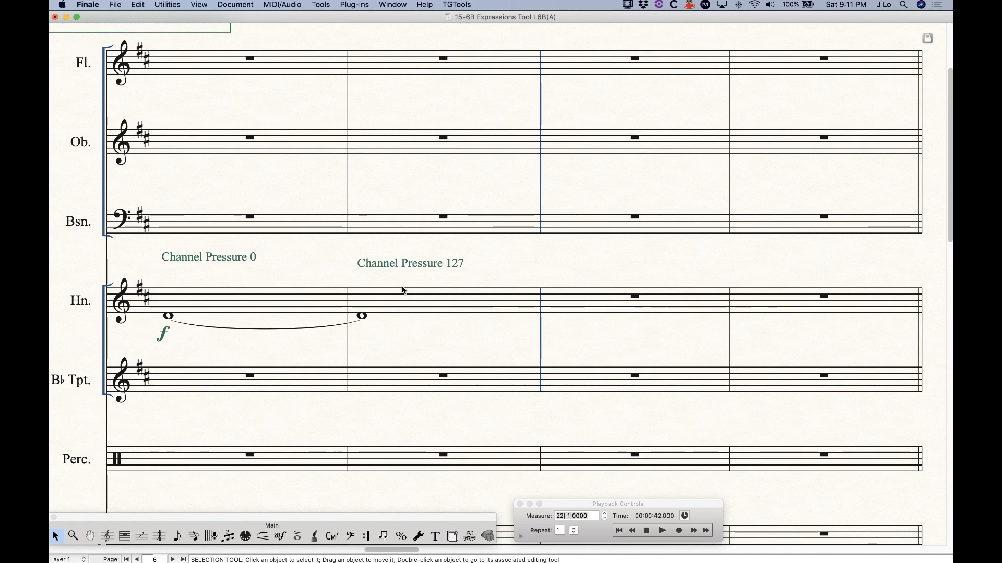
Open the piano's Restrike Keys expression definition for editing with the Expression Tool
scroll(403, 290, "right", 20)
scroll(403, 289, "down", 8)
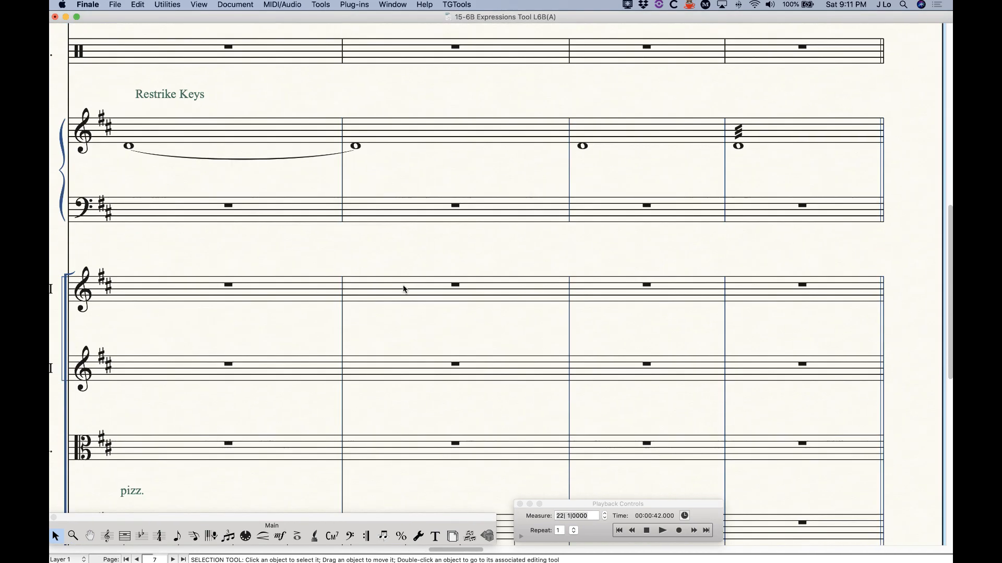
scroll(404, 289, "left", 2)
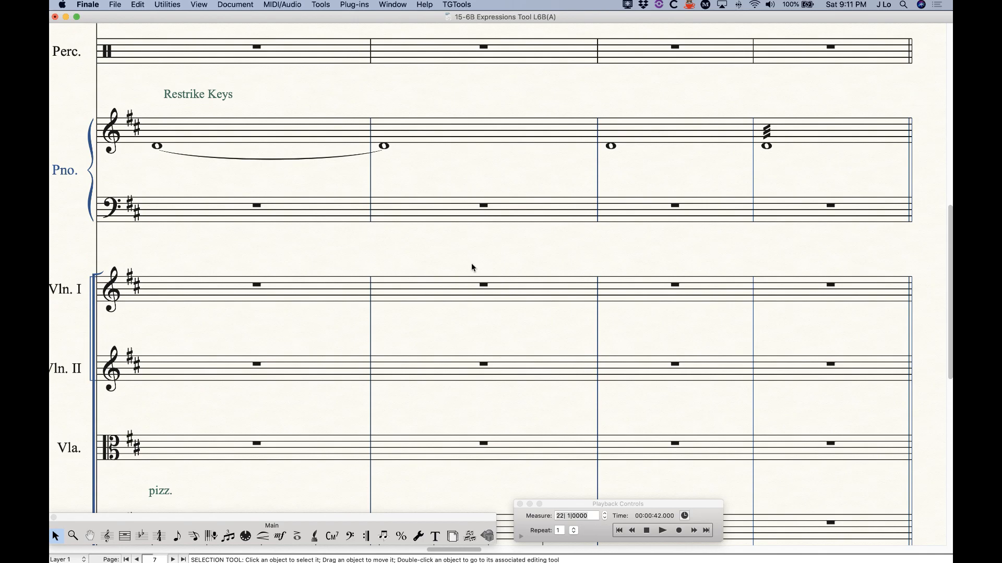
left_click(280, 537)
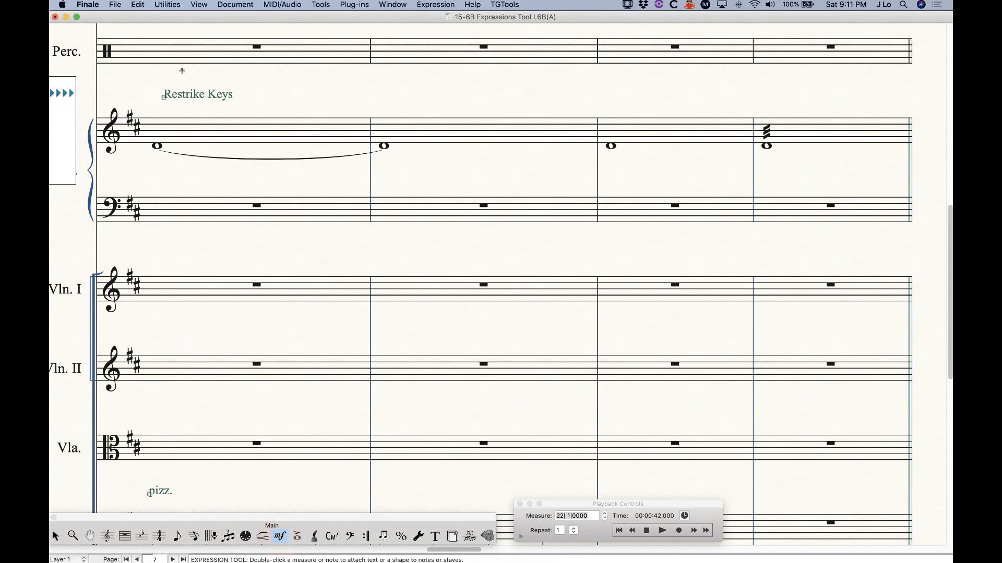
double_click(166, 96)
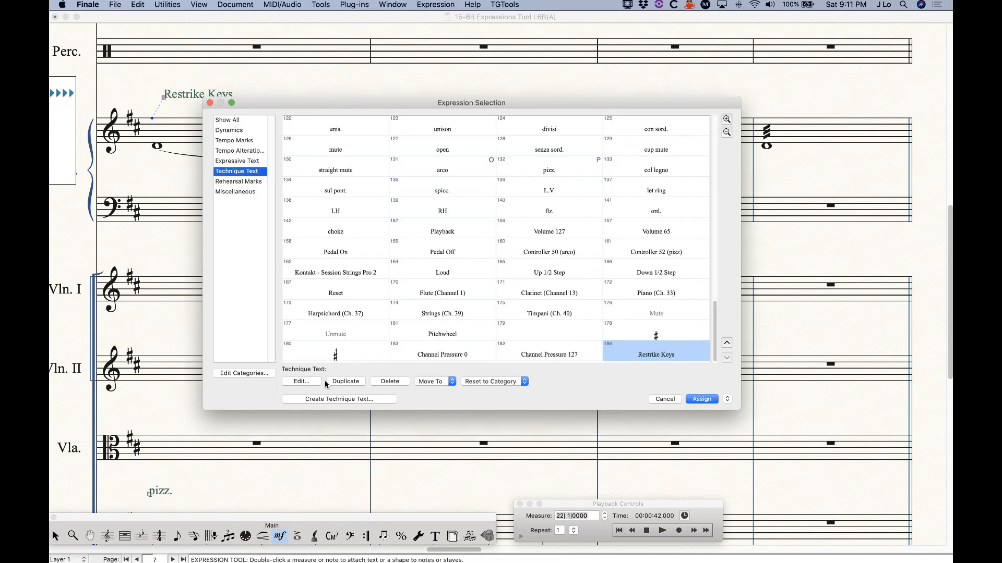
left_click(308, 382)
In the Playback settings keep type Restrike Keys and bring up Execute Shape selection
left_click(492, 107)
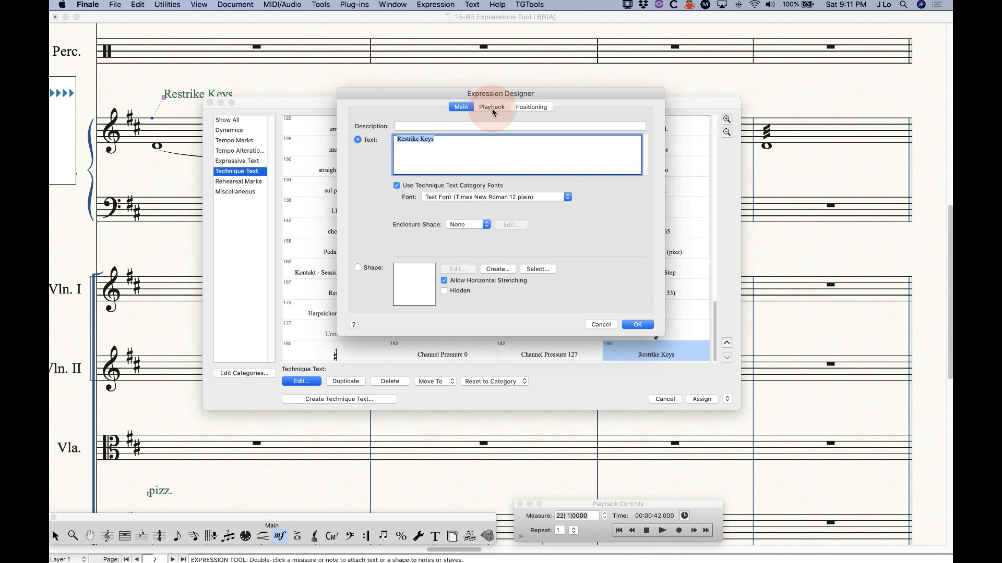
left_click(439, 139)
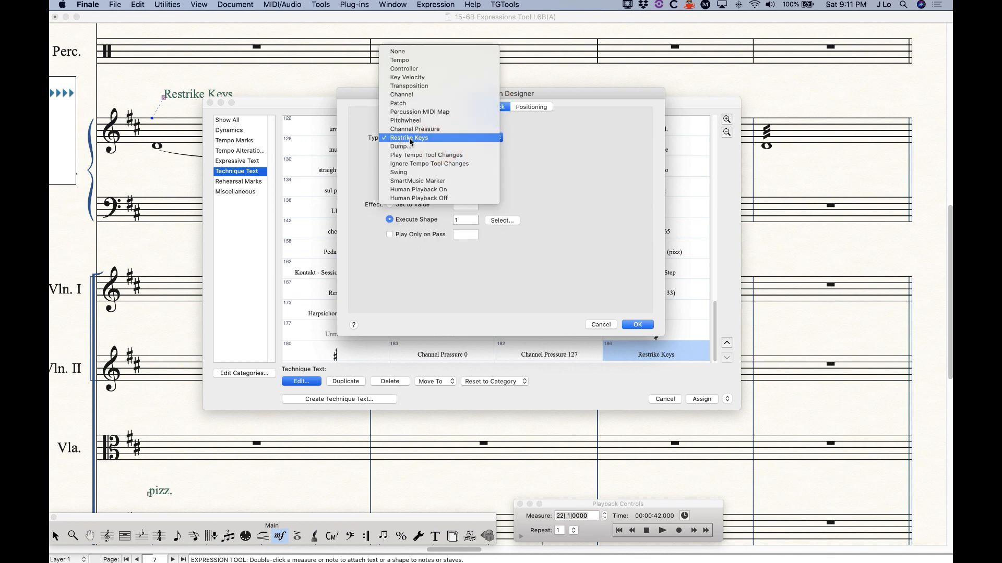
left_click(359, 139)
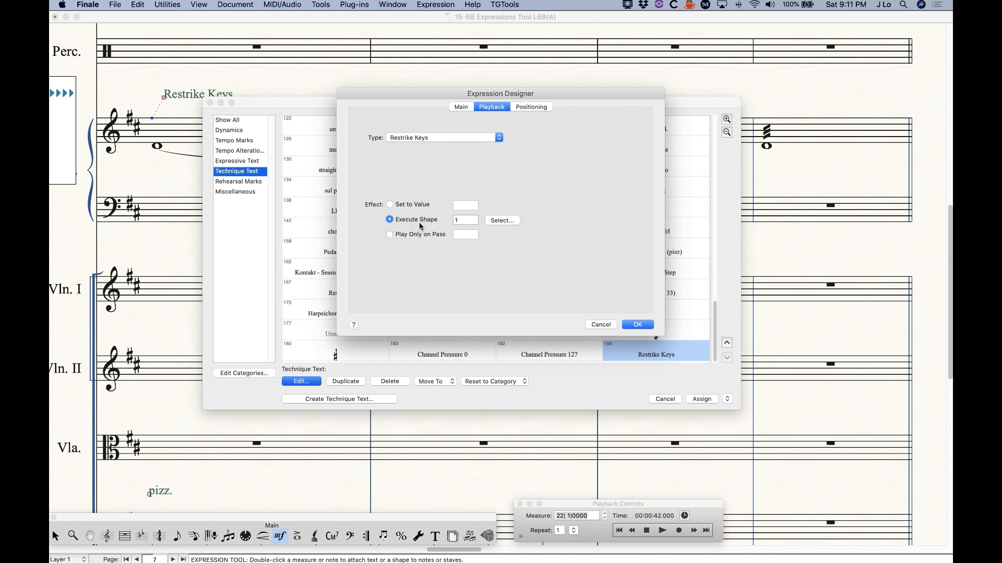
left_click(502, 220)
left_click_drag(439, 211, 490, 204)
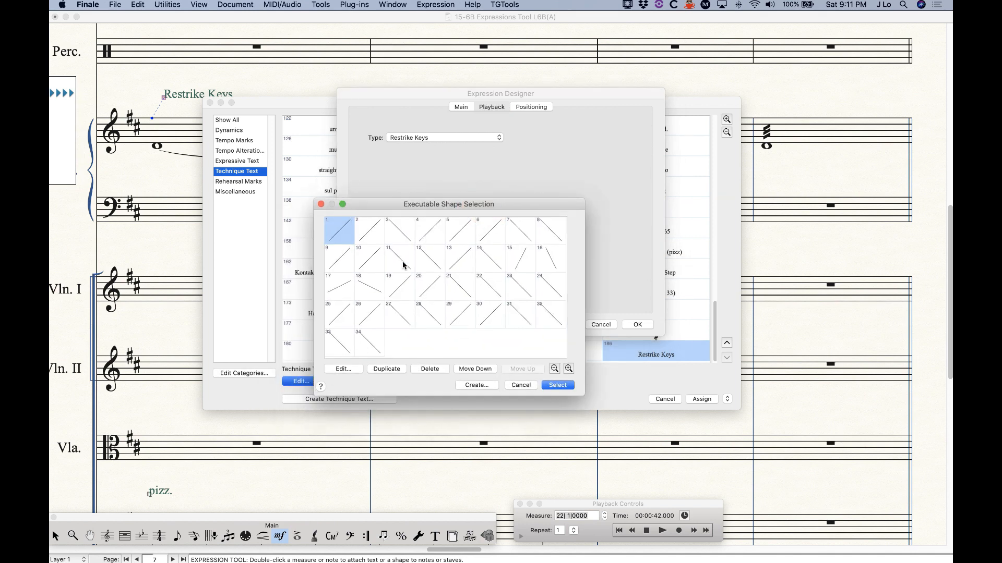
Open executable shape 1 (ID 51, level scale 25:1) in the designer, cancelling the sample list
left_click(348, 370)
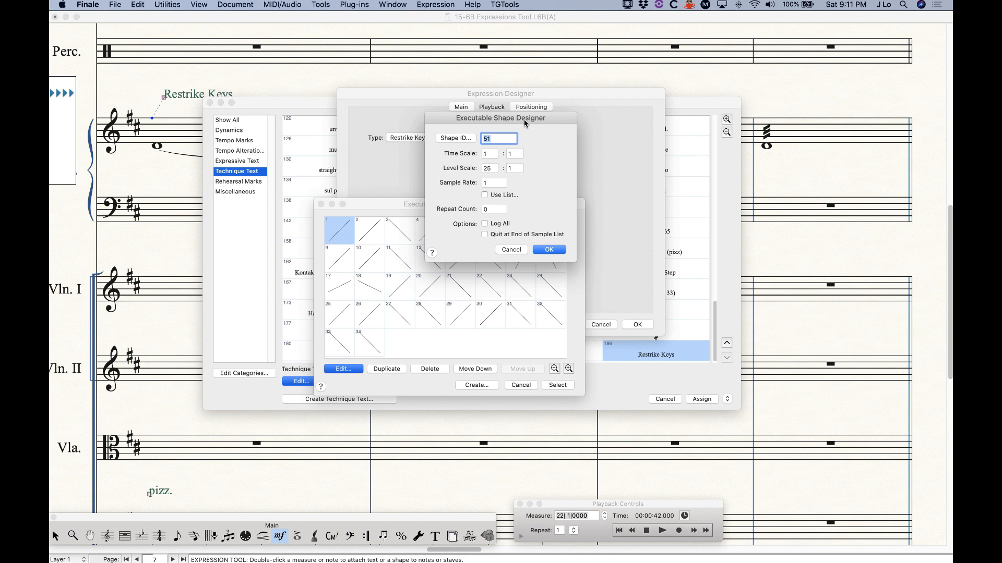
left_click_drag(524, 119, 404, 77)
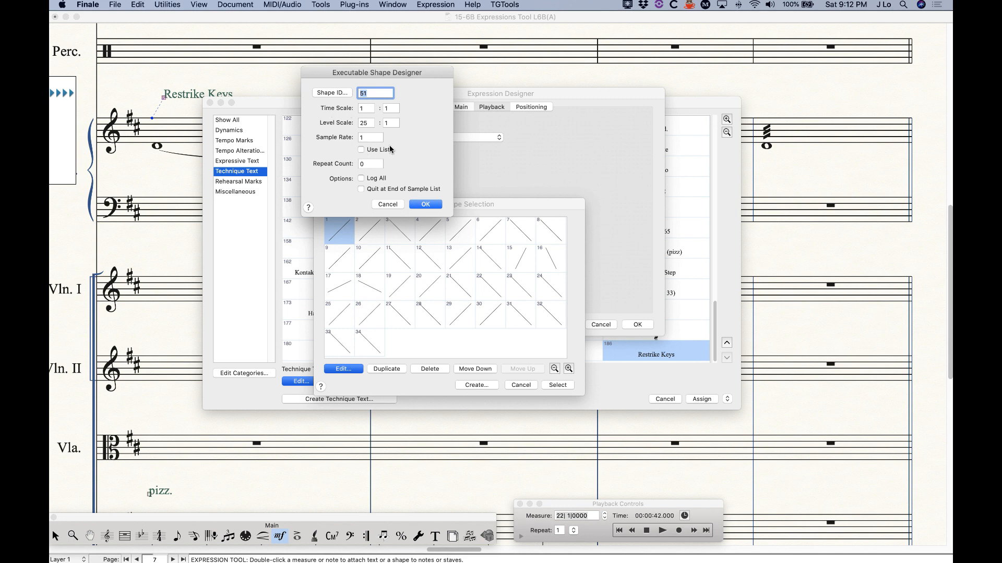
left_click(361, 150)
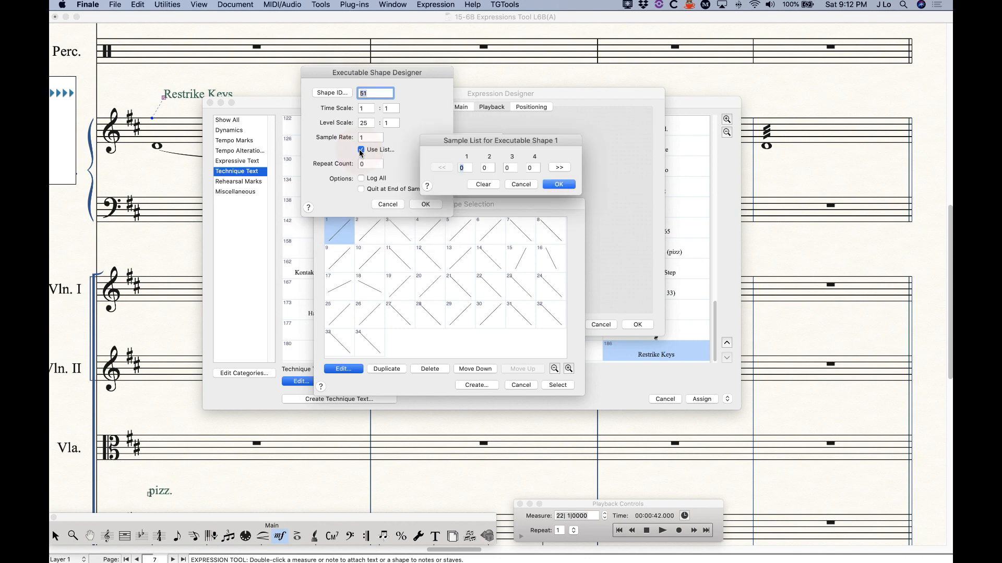
left_click(521, 185)
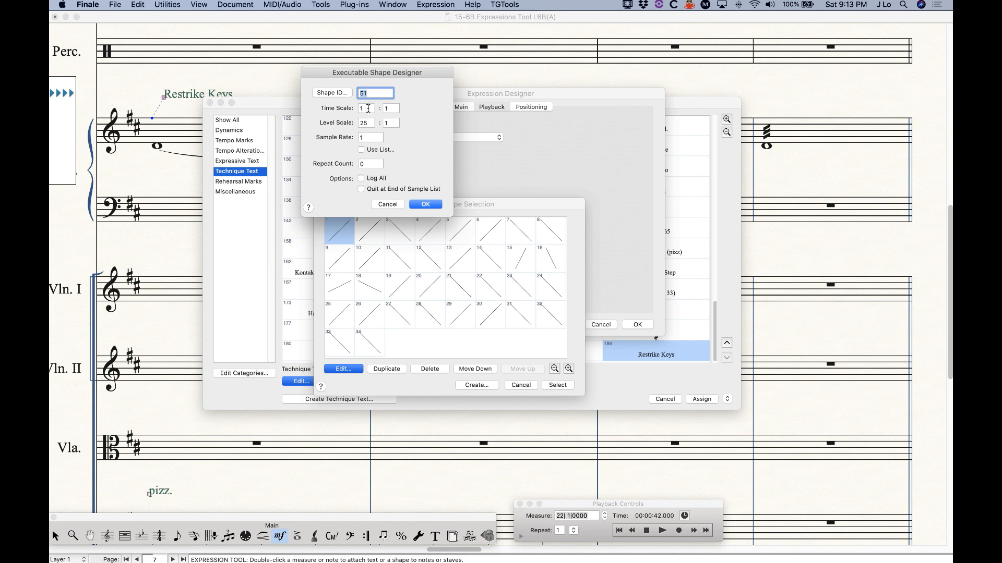
Set the executable shape's time scale to 1:1
double_click(368, 108)
type("2")
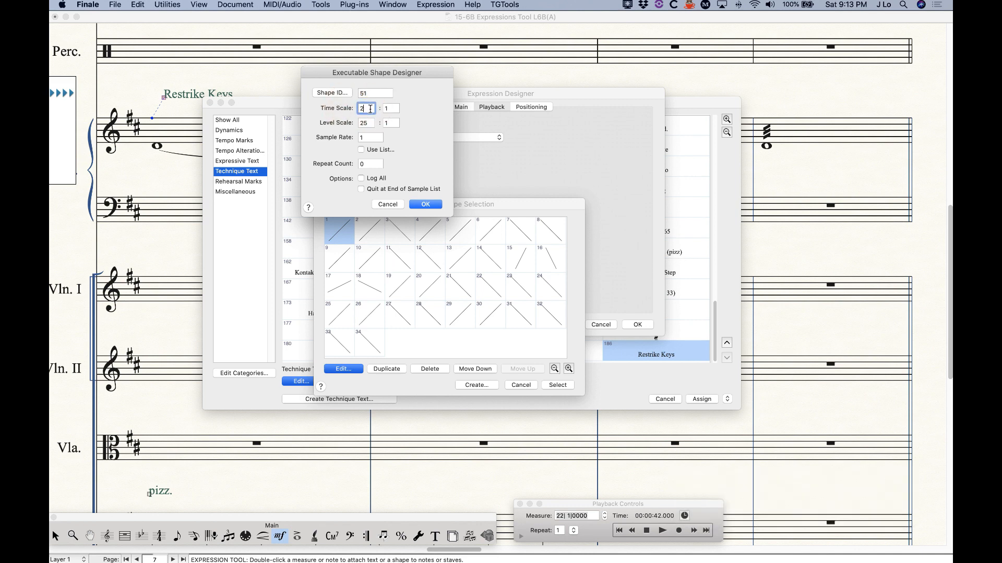
double_click(368, 108)
type("1")
double_click(391, 108)
type("2")
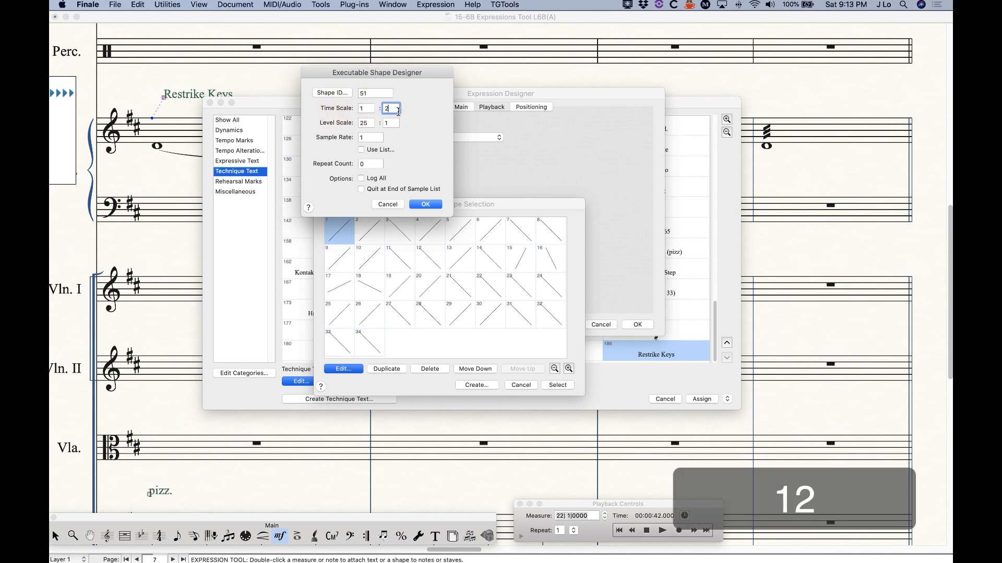
double_click(366, 109)
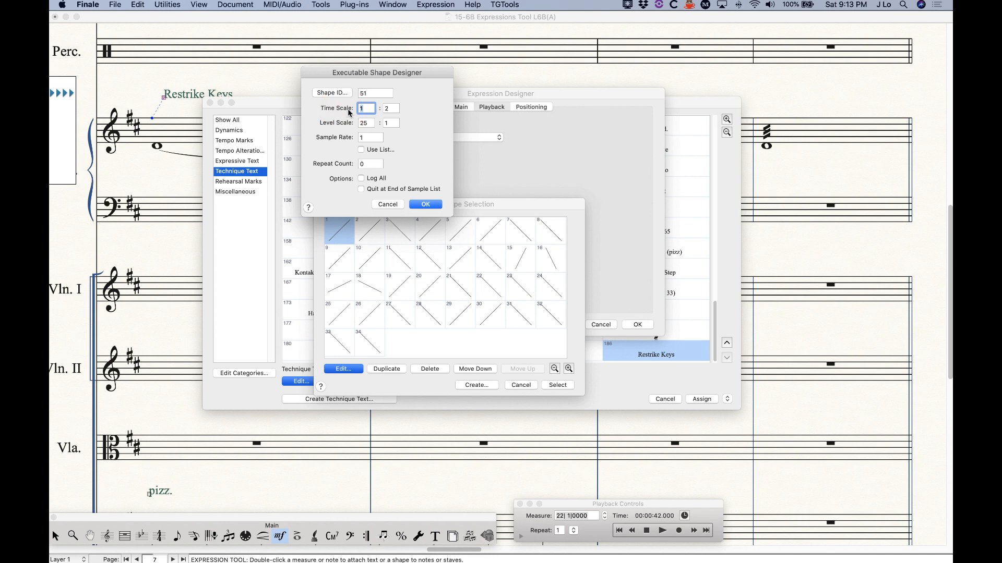
type("2")
left_click(369, 107)
type("3")
left_click(366, 107)
type("1")
left_click(391, 108)
type("1")
Set the shape's repeat count to 1 and accept the edited shape
left_click(368, 164)
type("1")
left_click(425, 203)
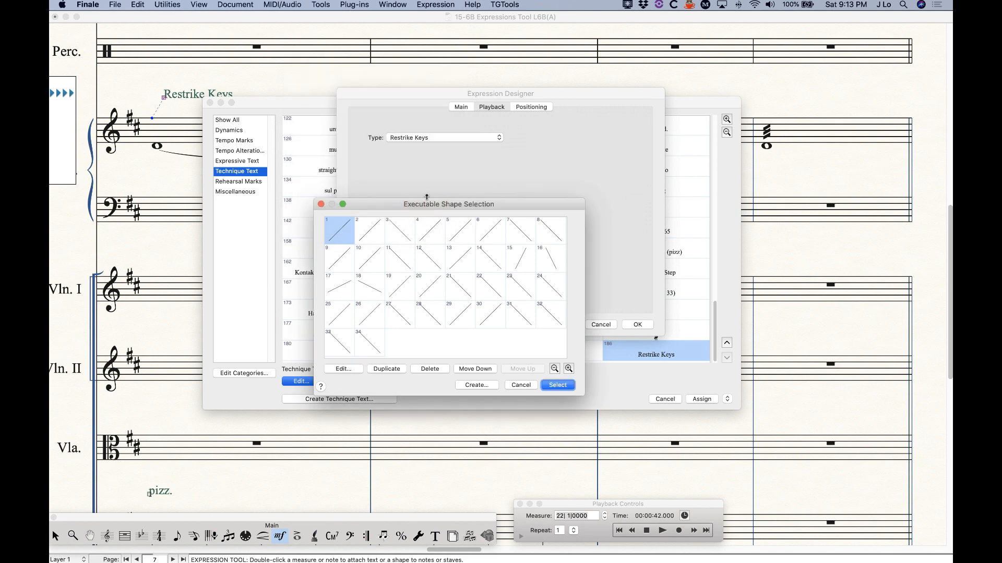
Apply the edited shape to Restrike Keys and assign the expression to the piano note
left_click(557, 385)
left_click(636, 325)
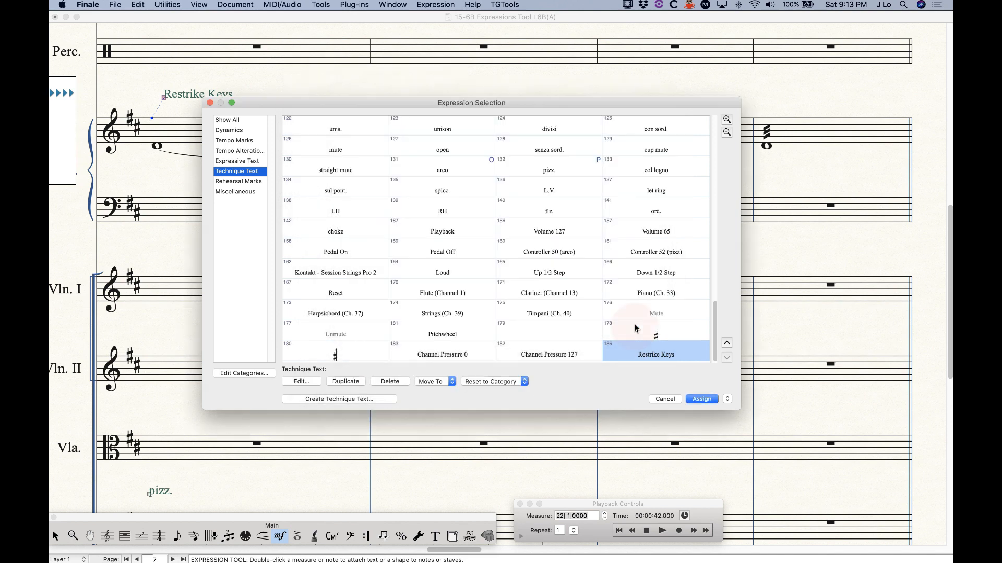
left_click(691, 400)
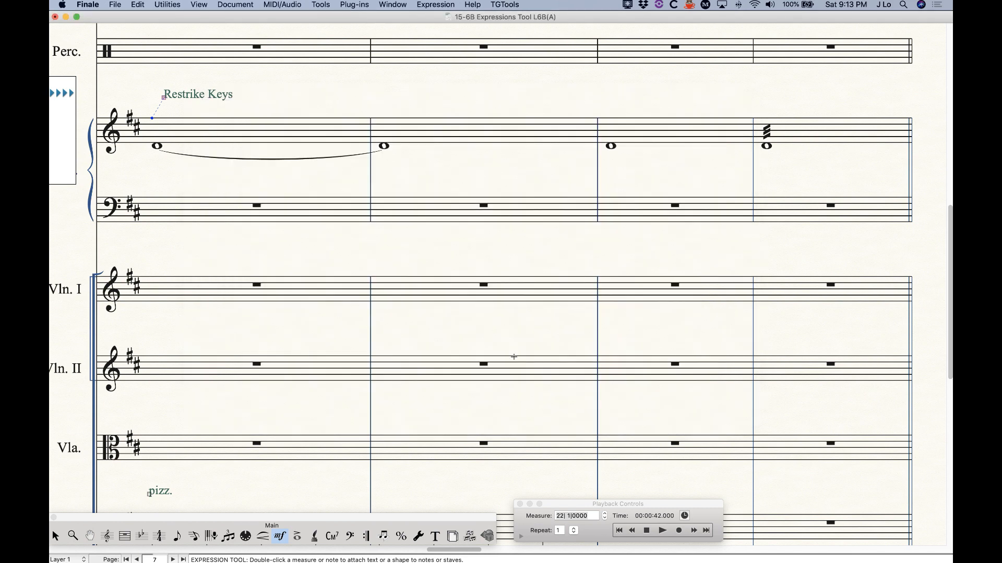
Play the Restrike Keys passage from measure 26, stop, and zoom the score out
scroll(432, 348, "right", 2)
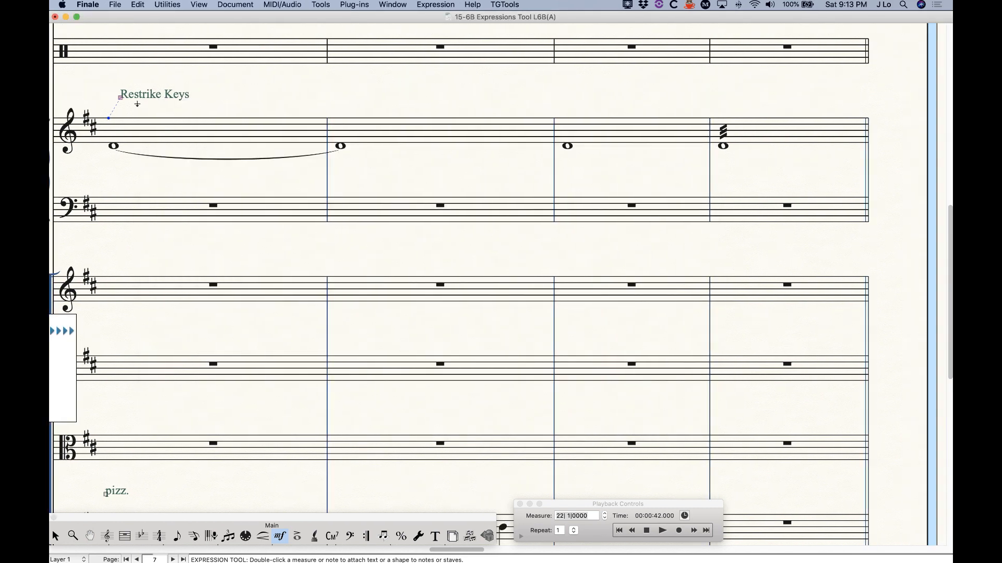
left_click(646, 531)
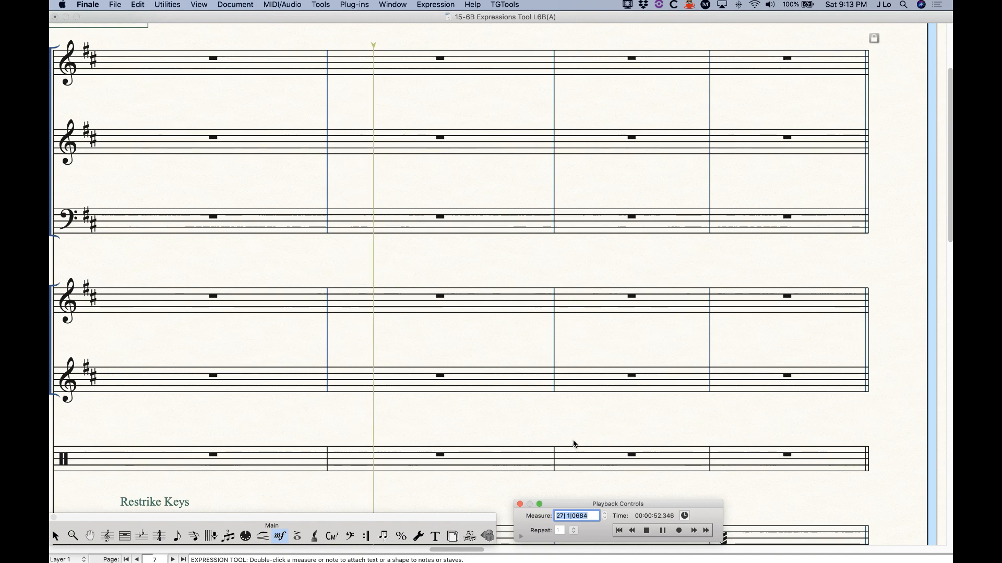
left_click(646, 530)
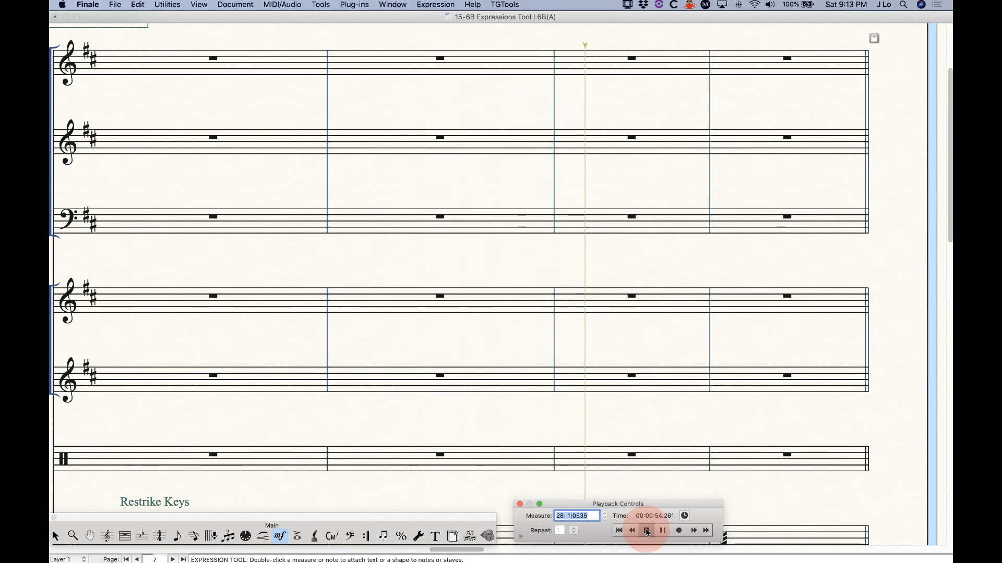
left_click(544, 380)
key("super+minus")
key("super+minus")
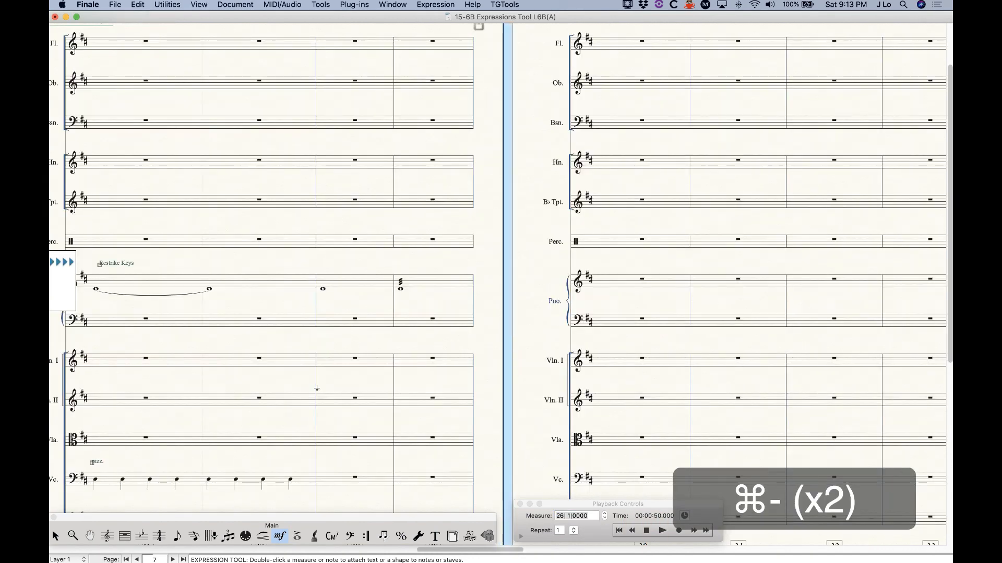
Replay the piano's Restrike Keys passage from measure 26, then move Playback Controls to mid-screen
scroll(316, 389, "down", 1)
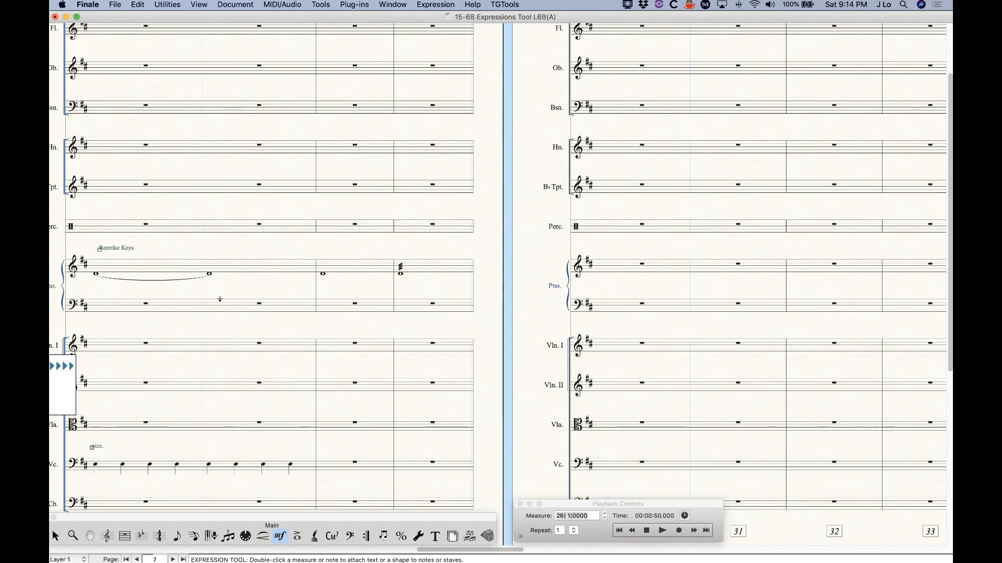
left_click(100, 253)
scroll(333, 323, "right", 8)
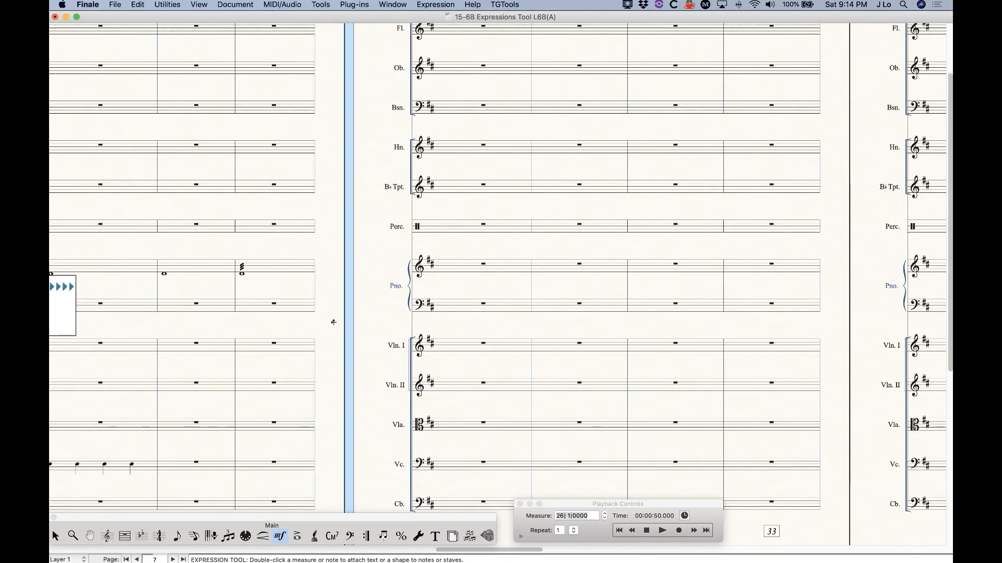
key("super+equal")
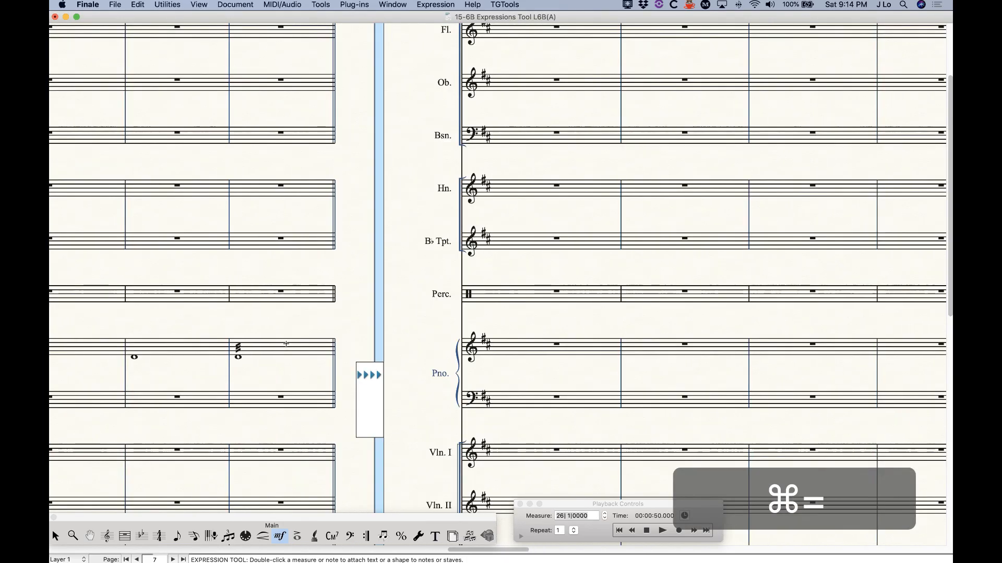
key("super+minus")
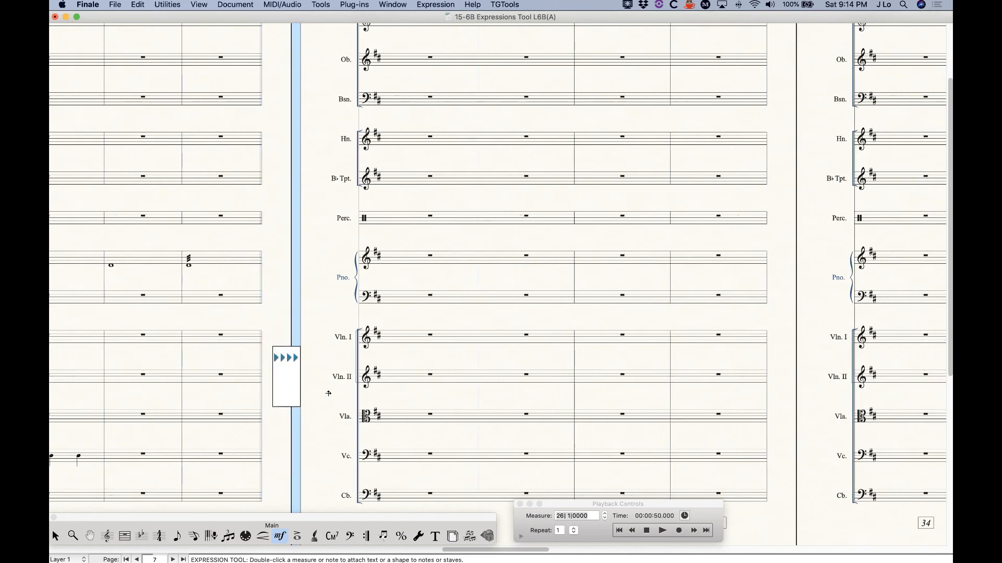
left_click(660, 531)
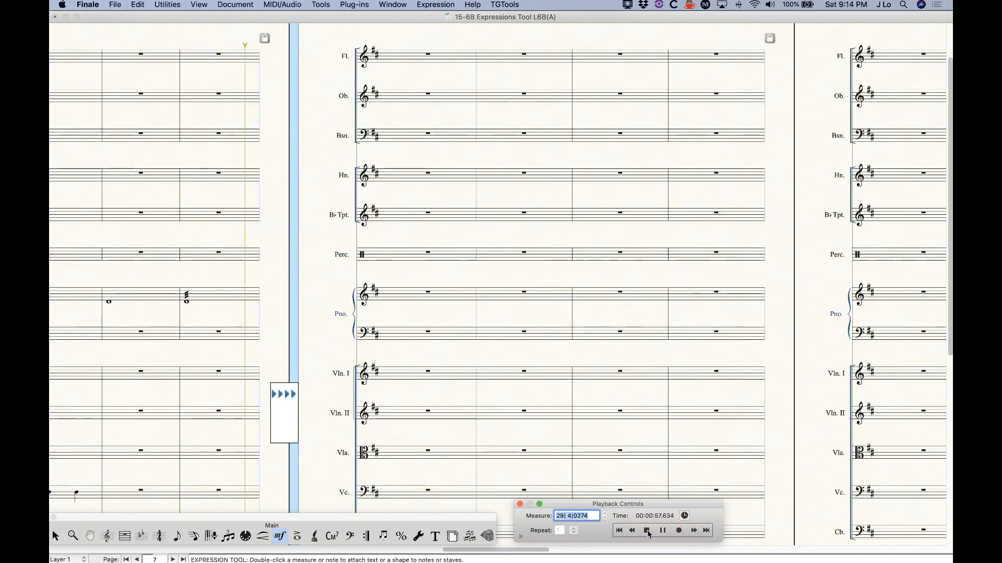
left_click(647, 531)
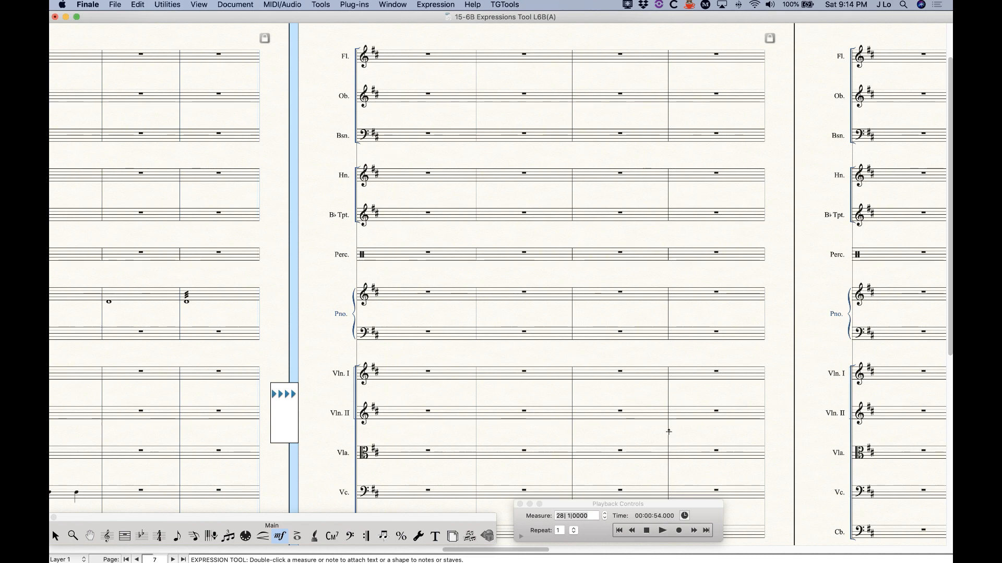
left_click_drag(637, 509, 661, 317)
left_click(545, 345)
left_click(713, 370)
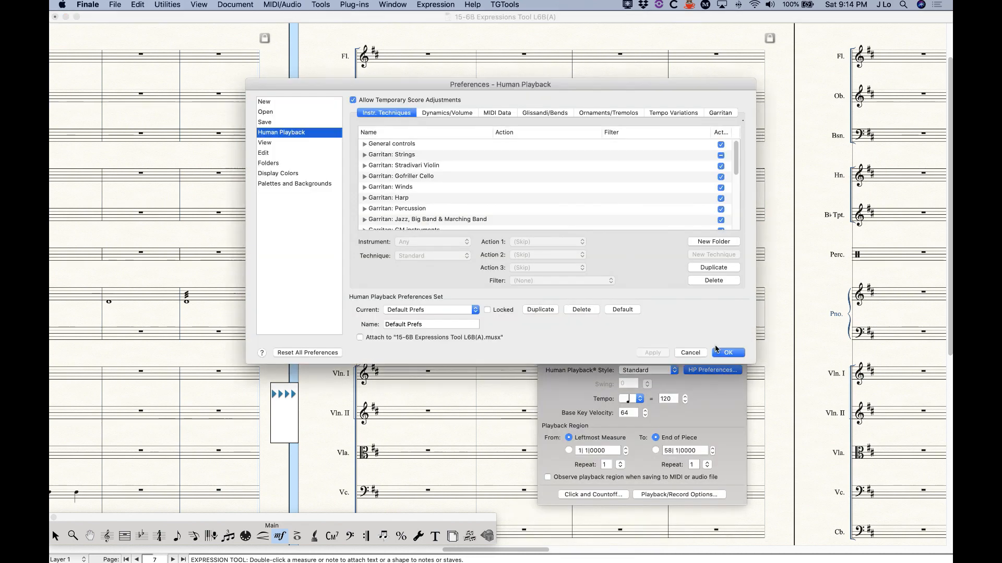
left_click(608, 114)
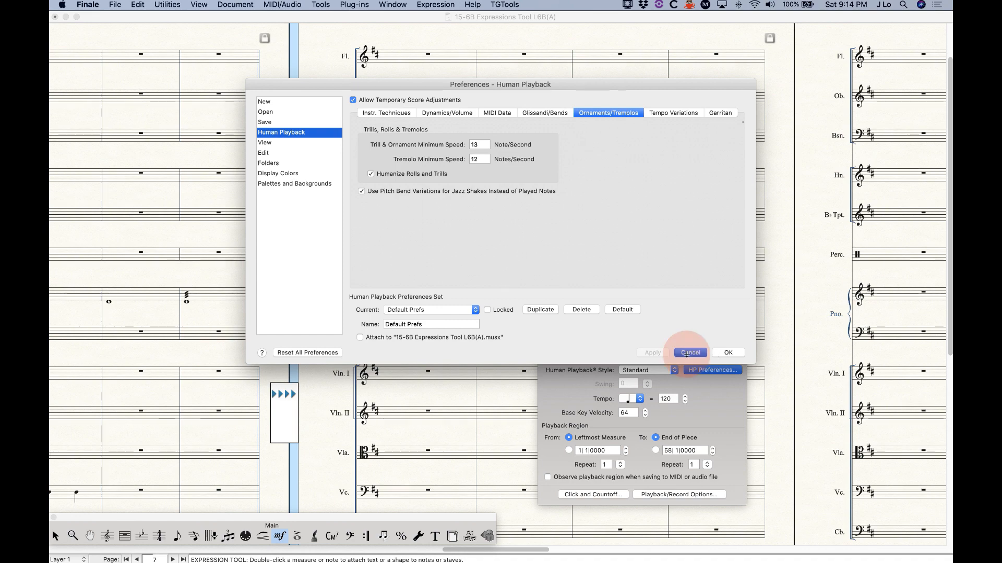
left_click(728, 353)
left_click(545, 344)
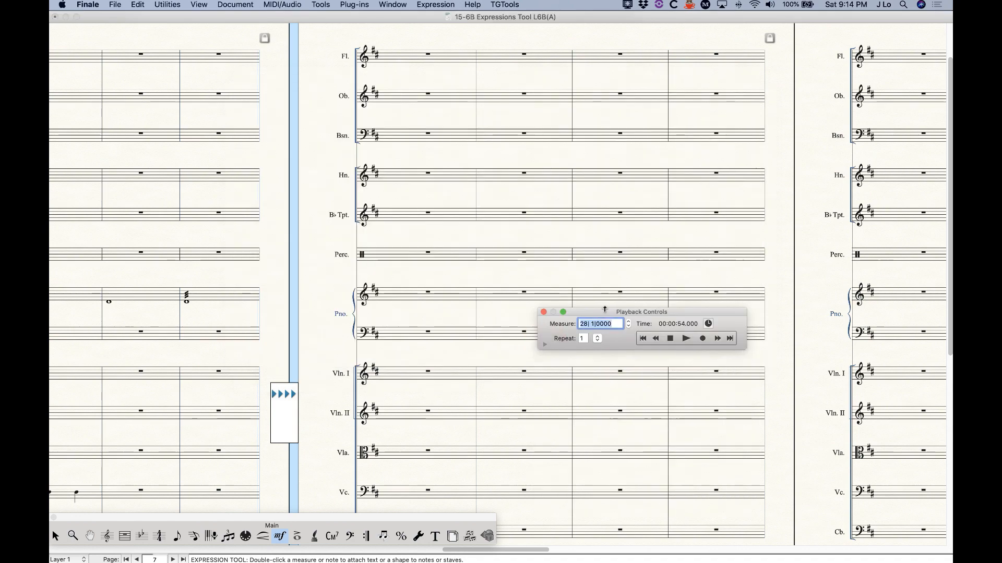
Return Playback Controls to the bottom, scroll back to page 6, and choose the Selection Tool
left_click_drag(602, 316, 574, 504)
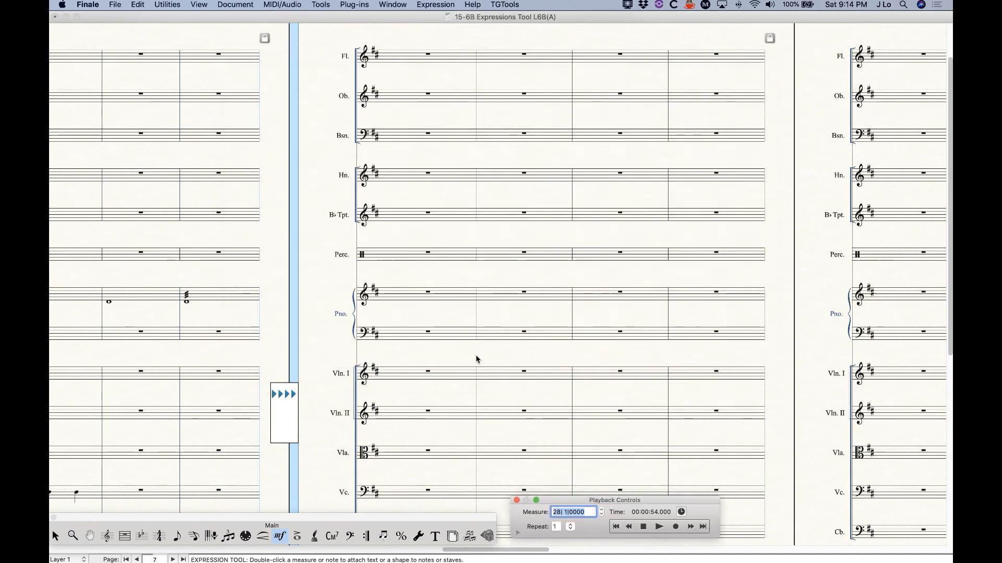
scroll(476, 359, "left", 5)
scroll(475, 359, "left", 4)
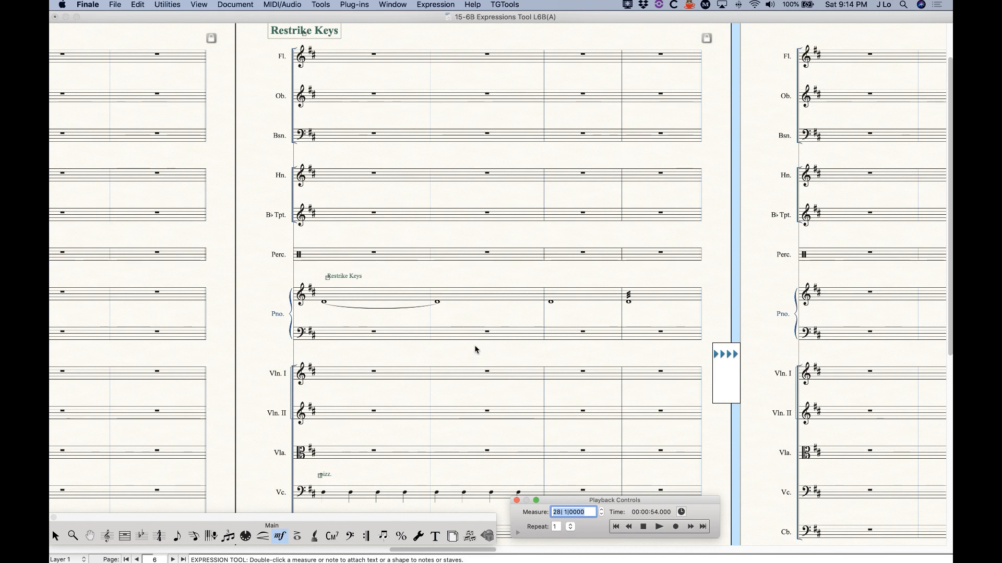
left_click(55, 536)
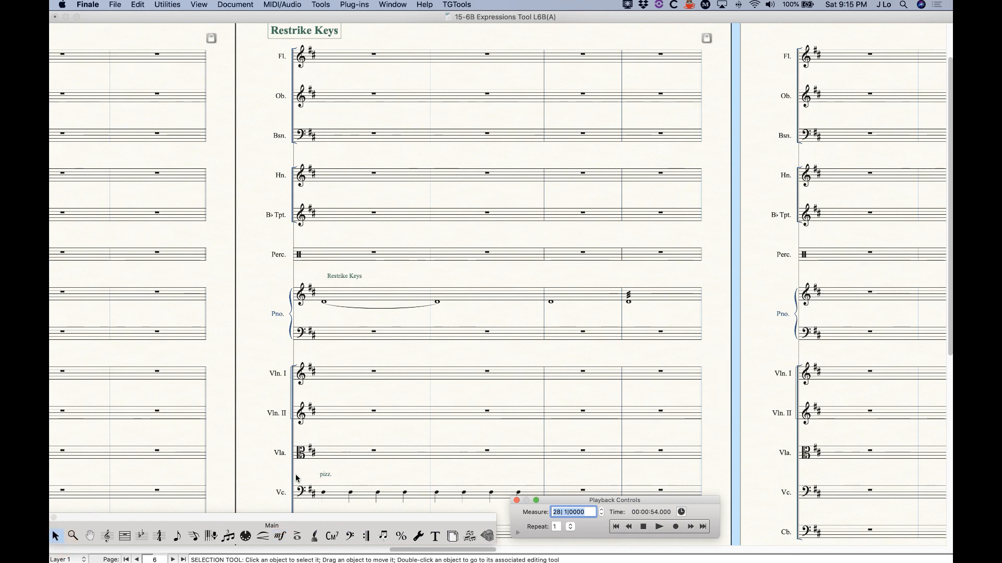
scroll(298, 479, "up", 3)
Zoom out and scroll left to show the score's opening pages 1–2
key("super+minus")
key("super+minus")
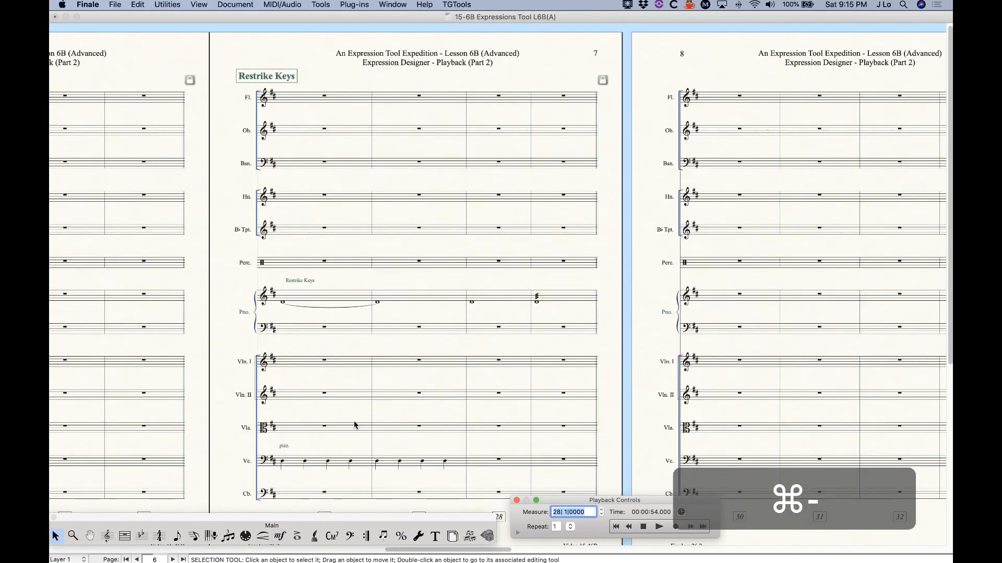
scroll(338, 415, "left", 15)
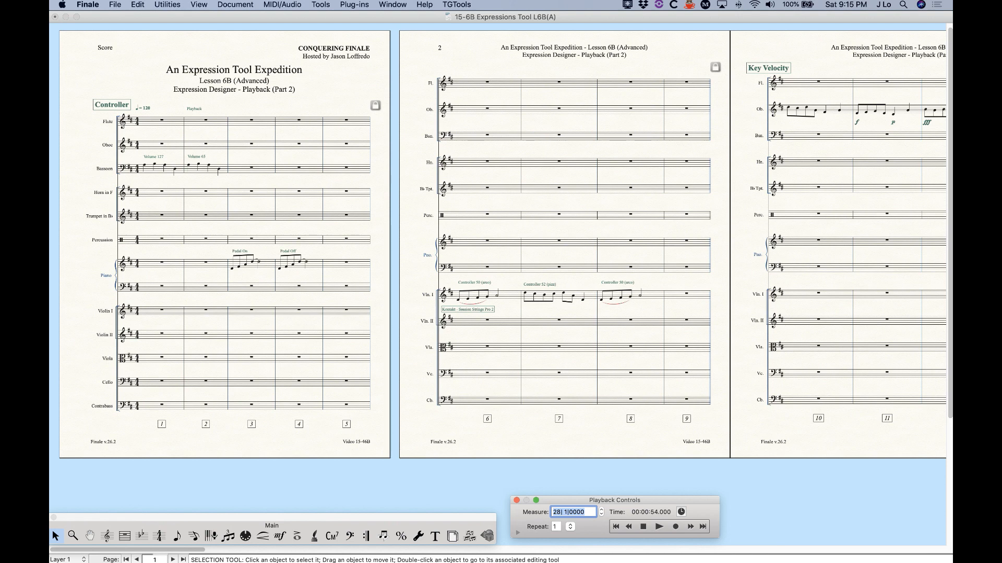
left_click(243, 207)
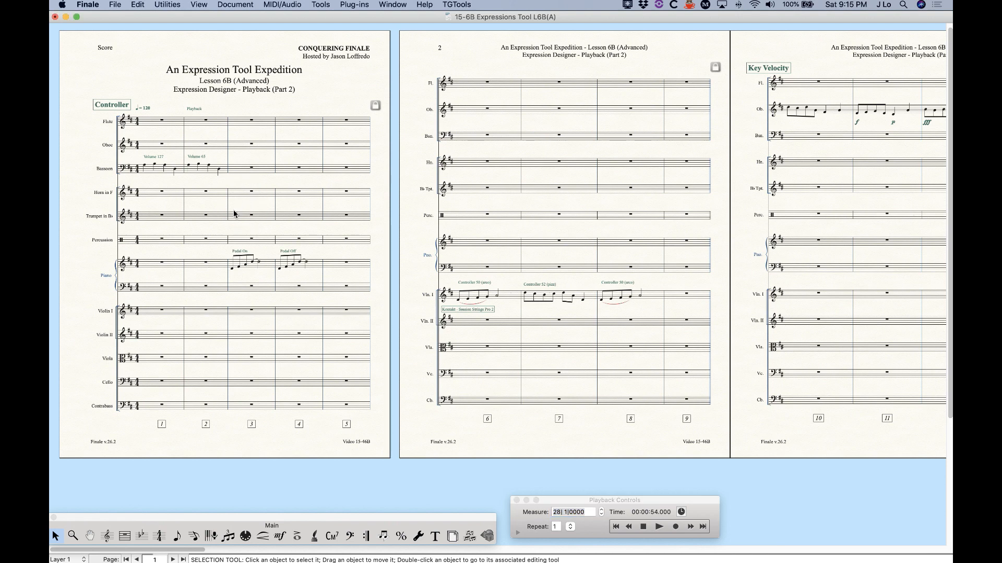